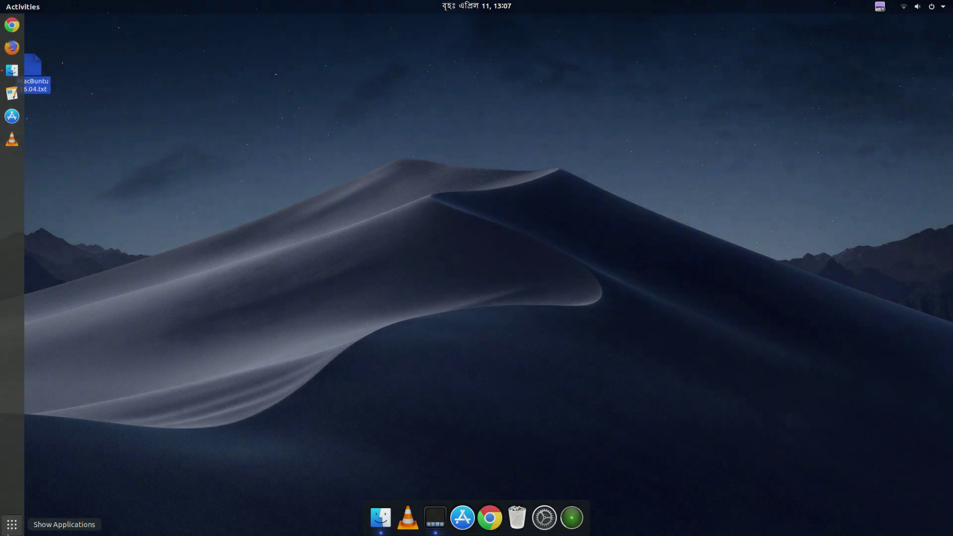
- Bring up Tweaks showing the Mac Os Dark, Cupertino-Mojave and mojave-night appearance, then close it
left_click(11, 521)
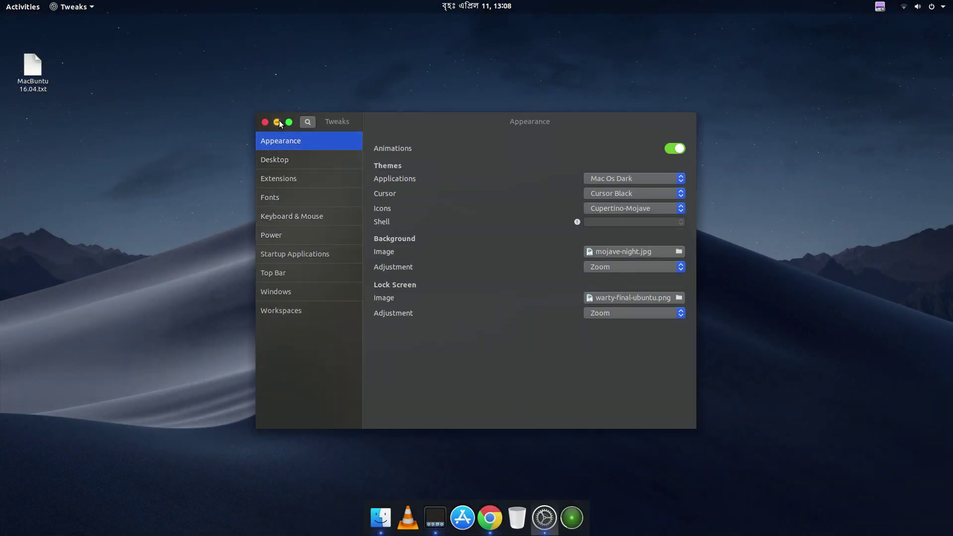
left_click(279, 122)
left_click(543, 511)
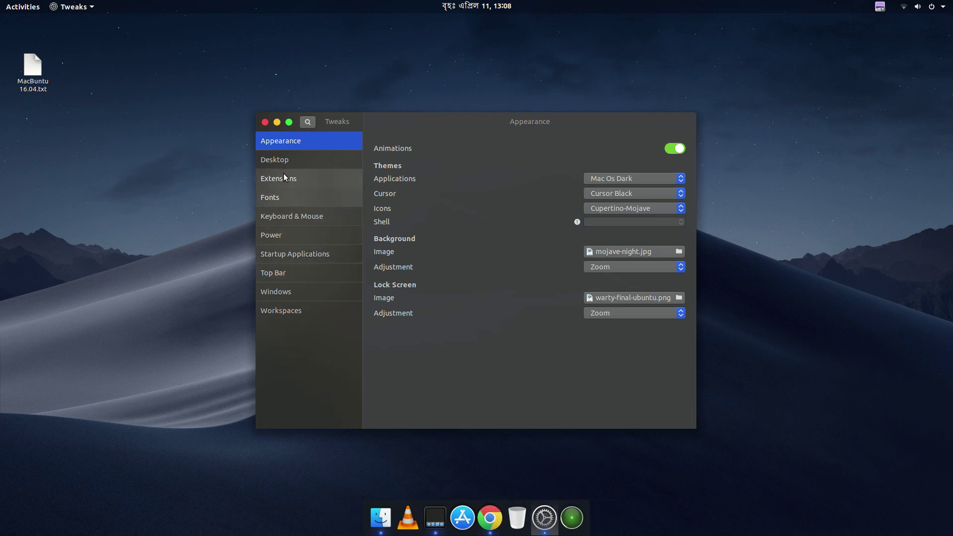
left_click(265, 122)
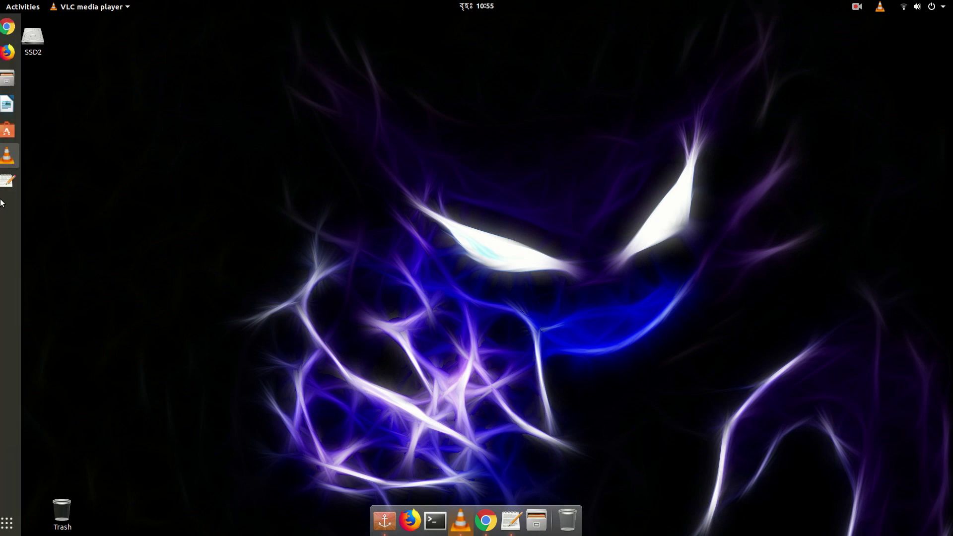
- Search Ubuntu Software for 'gnome tweak' and open the GNOME Tweaks details page
left_click(12, 130)
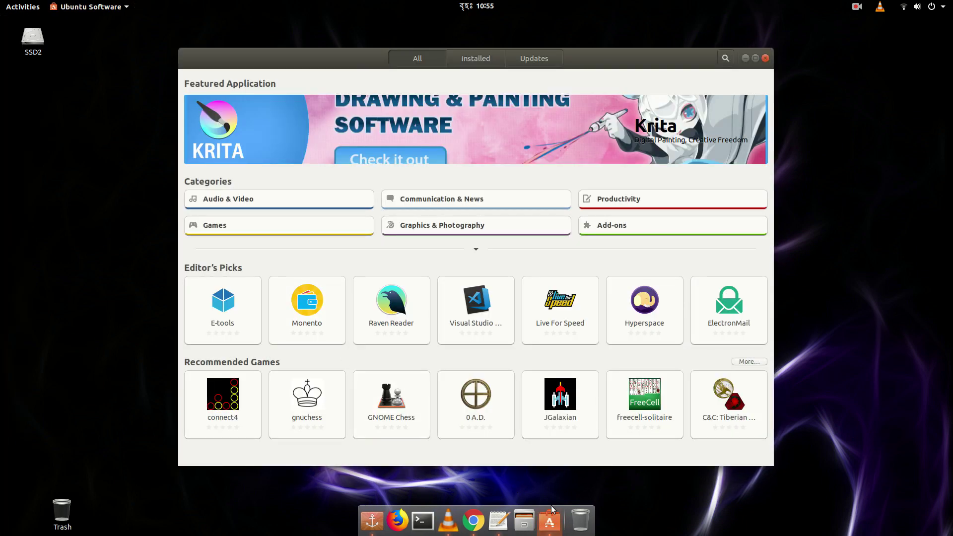
right_click(549, 520)
key("Escape")
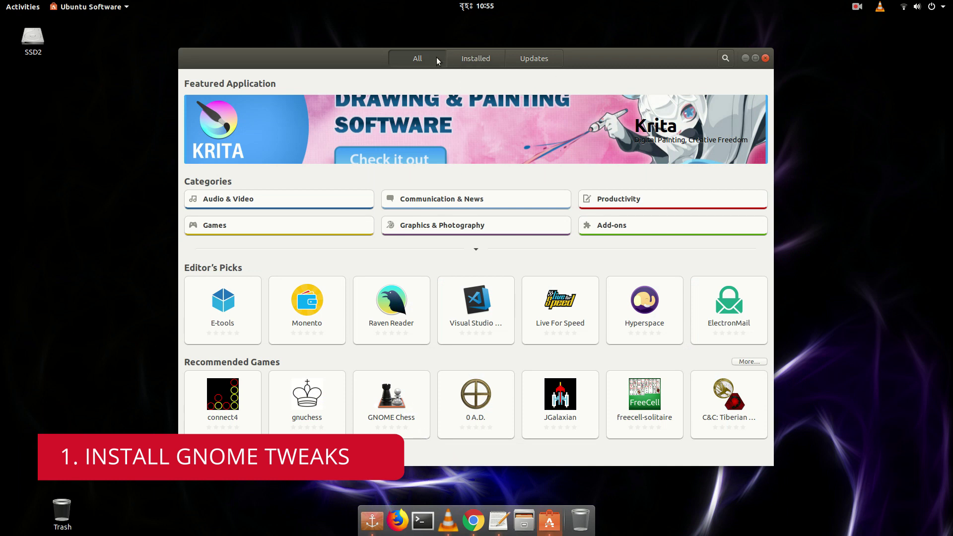
left_click(725, 58)
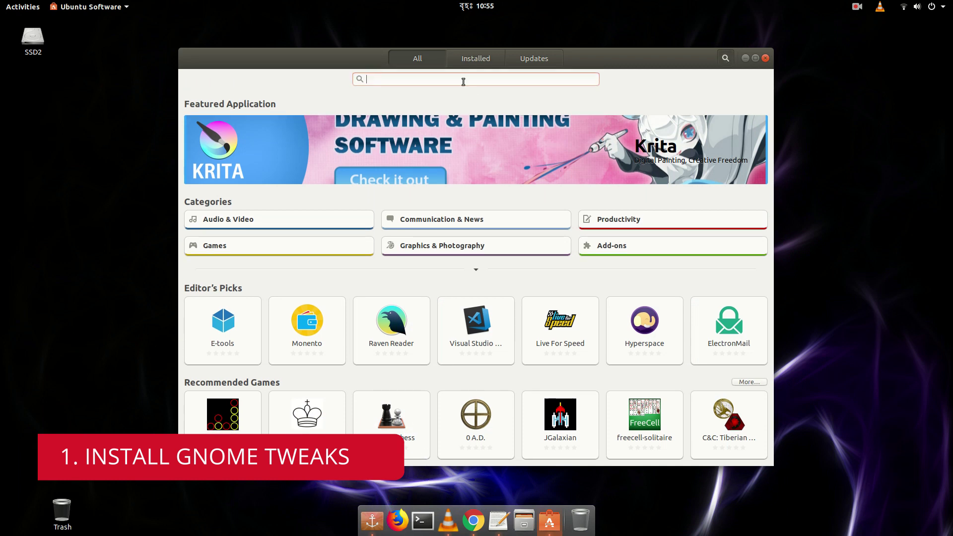
type("gnom")
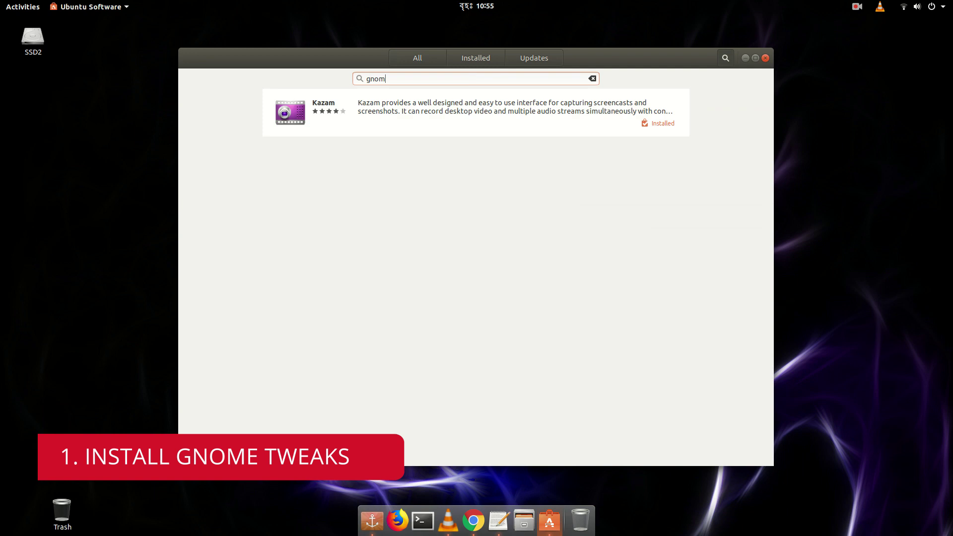
type("e tweak")
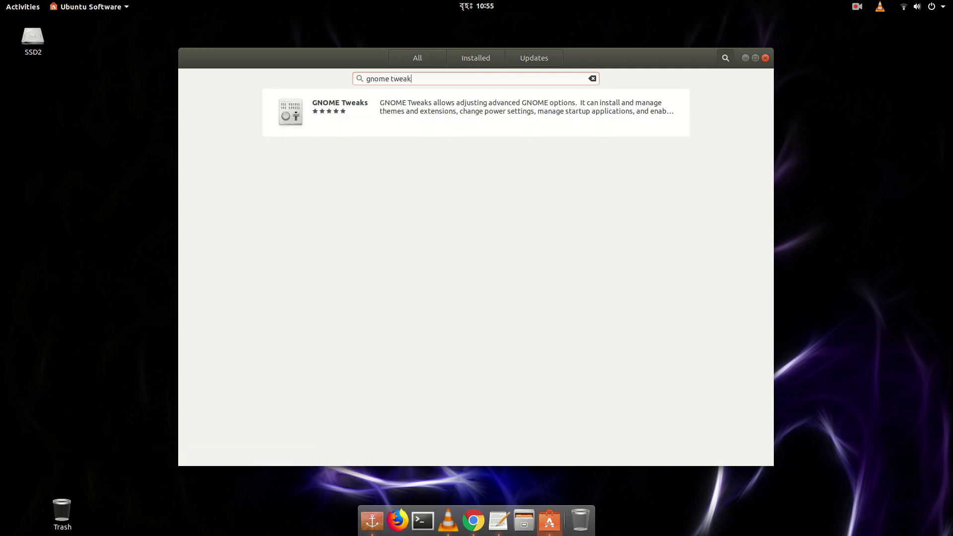
left_click(376, 105)
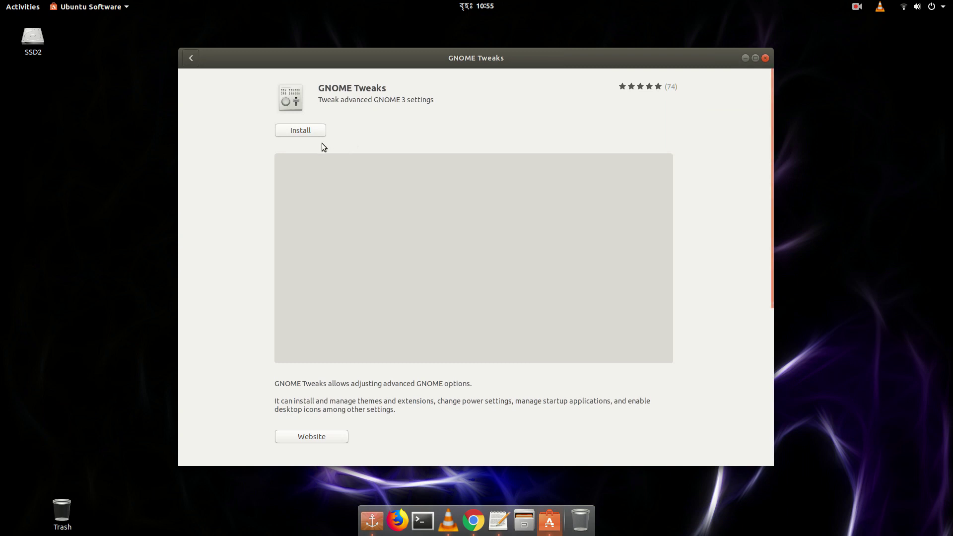
- Install GNOME Tweaks with the account password, launch it once, then close both windows
left_click(295, 131)
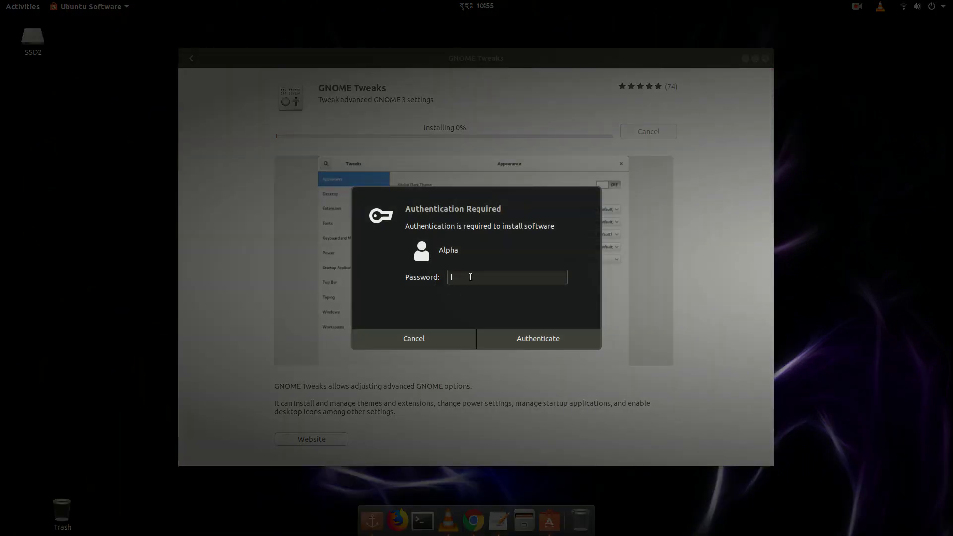
type("•••••")
key("Return")
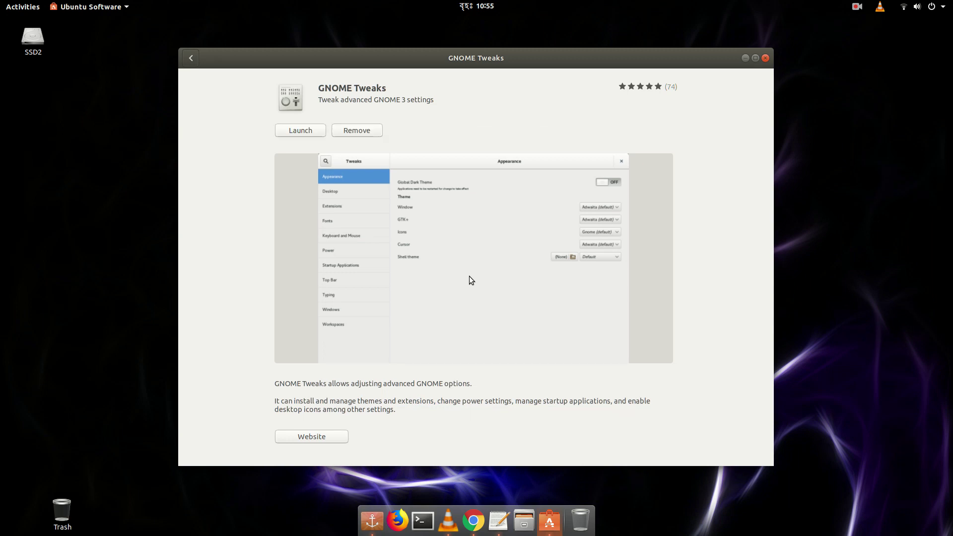
left_click(311, 130)
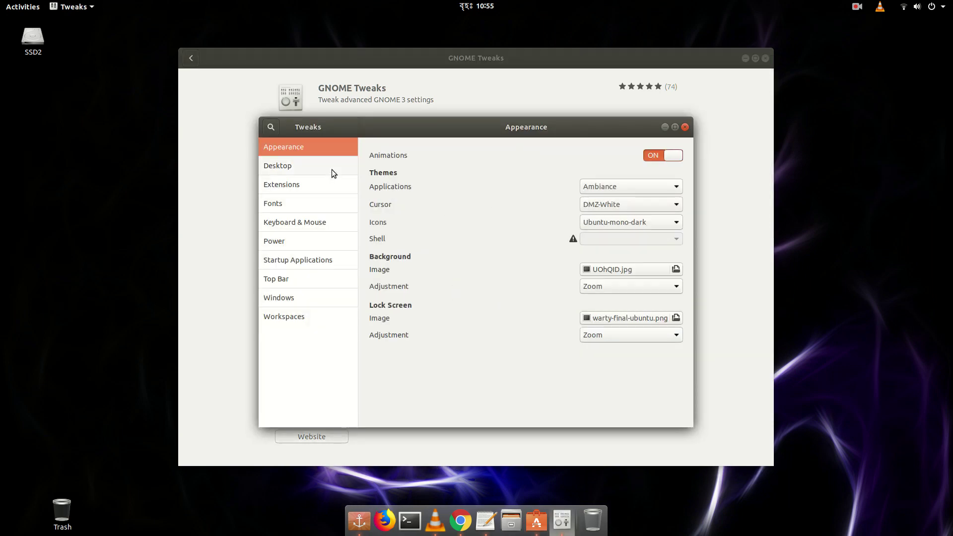
left_click(685, 127)
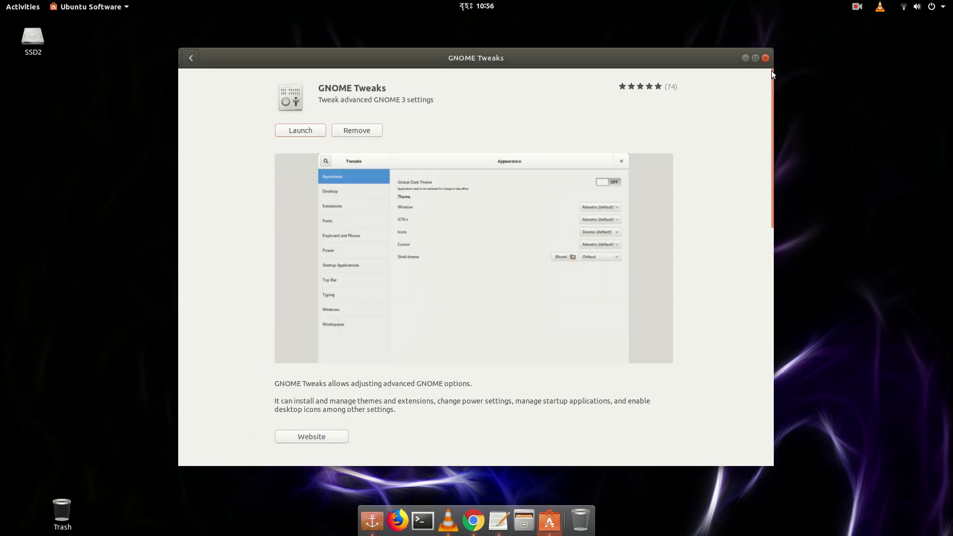
left_click(766, 58)
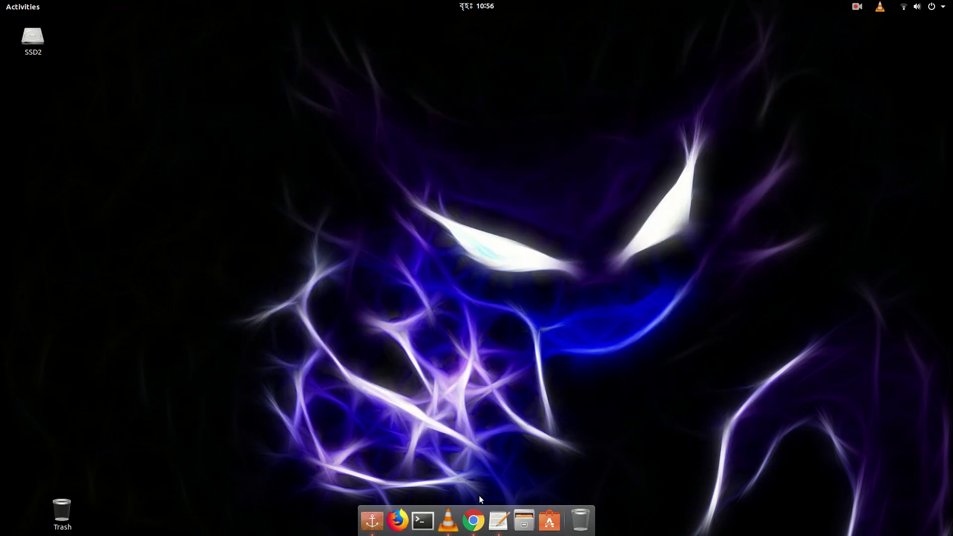
- In Chrome, open the GTK3 Themes category from the McOS-themes page and browse its listing
left_click(480, 512)
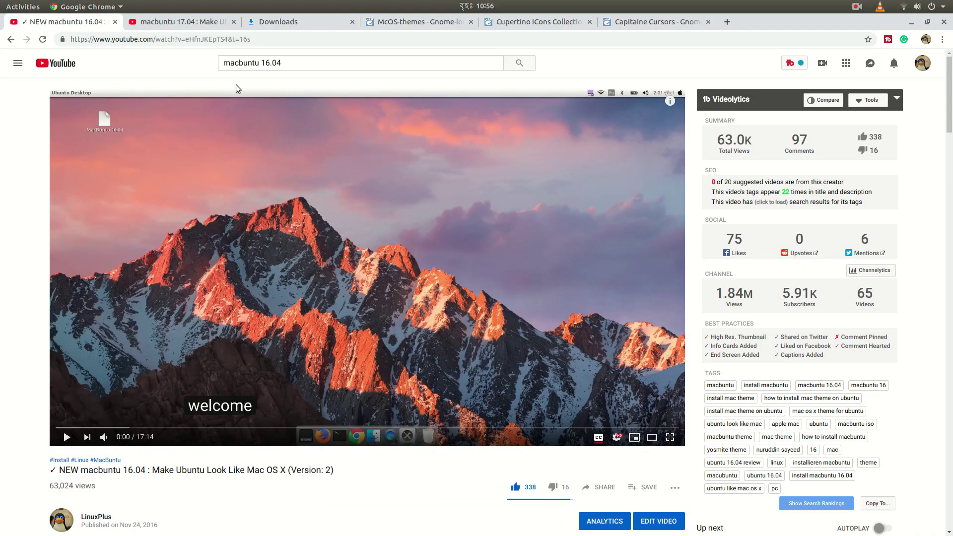
left_click(421, 26)
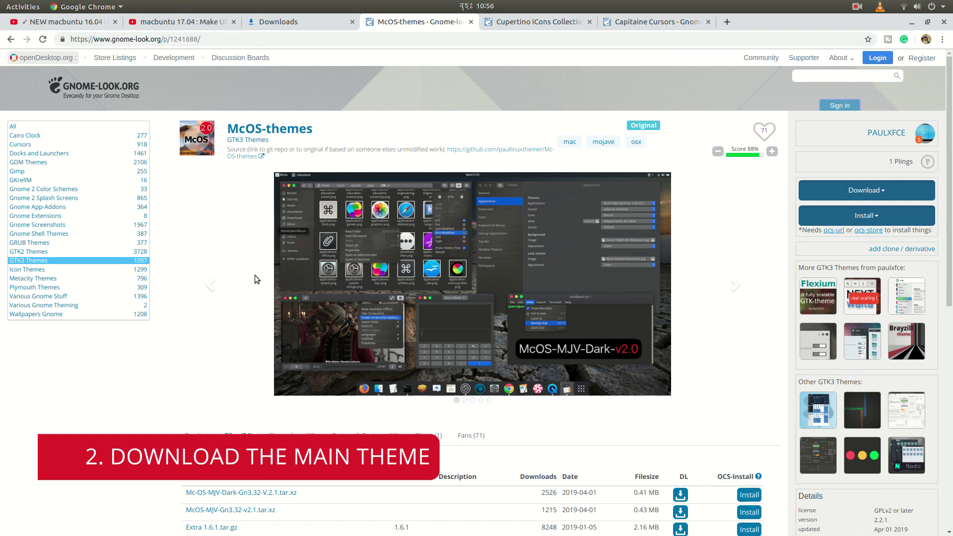
middle_click(44, 268)
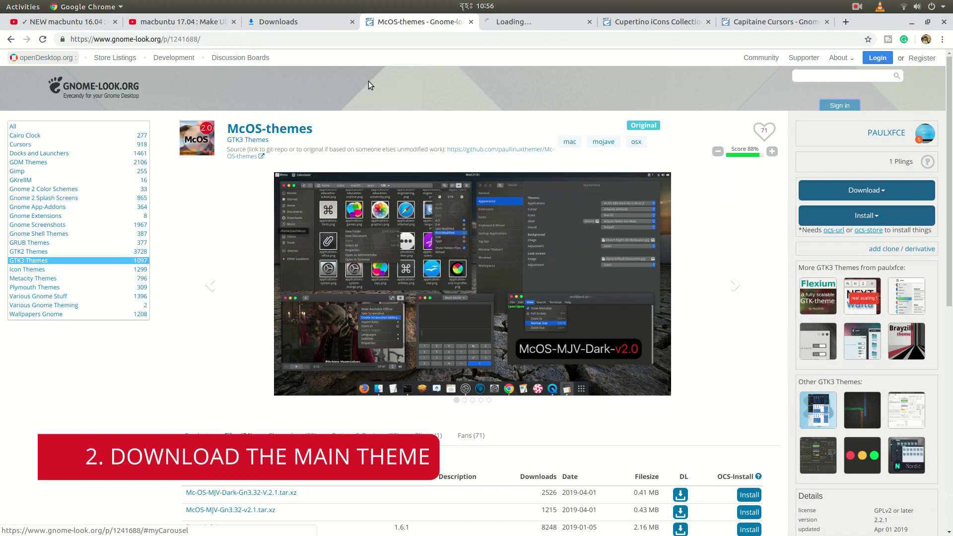
left_click(498, 25)
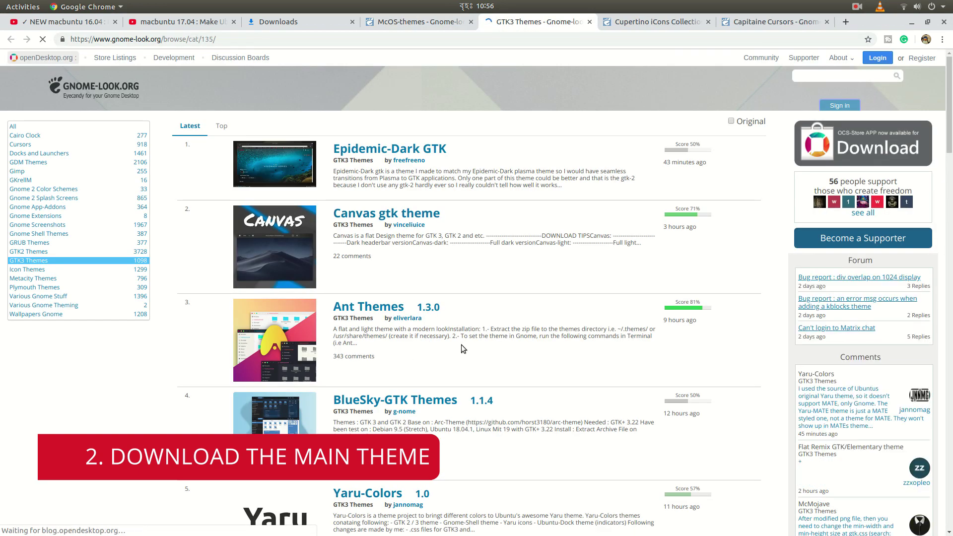
scroll(469, 344, "down", 1)
scroll(469, 343, "down", 15)
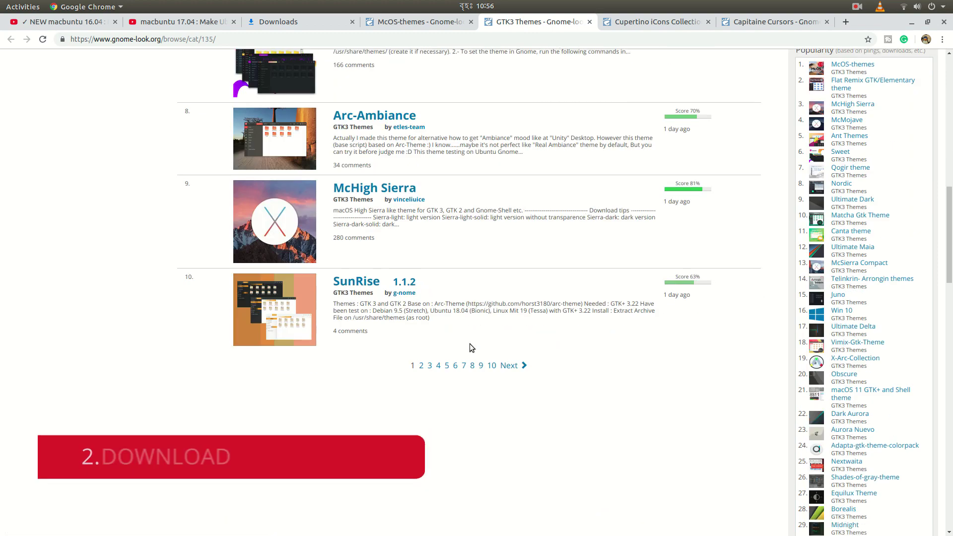
scroll(470, 344, "up", 5)
scroll(463, 332, "up", 12)
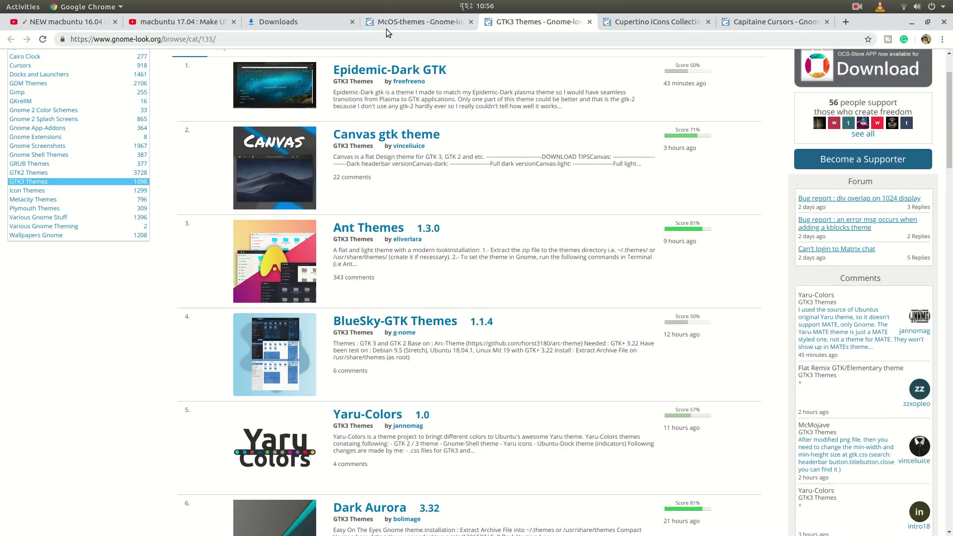
- Download McOS-MJV-Gn3.32-v2.1.tar.xz (0.43 MB) and open its folder from the downloads list
left_click(388, 24)
scroll(343, 305, "down", 6)
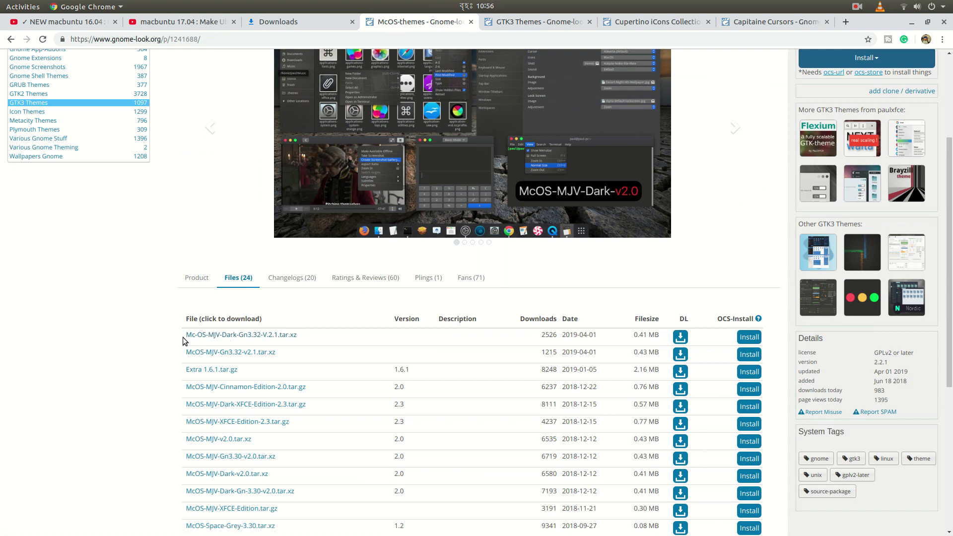
left_click(220, 353)
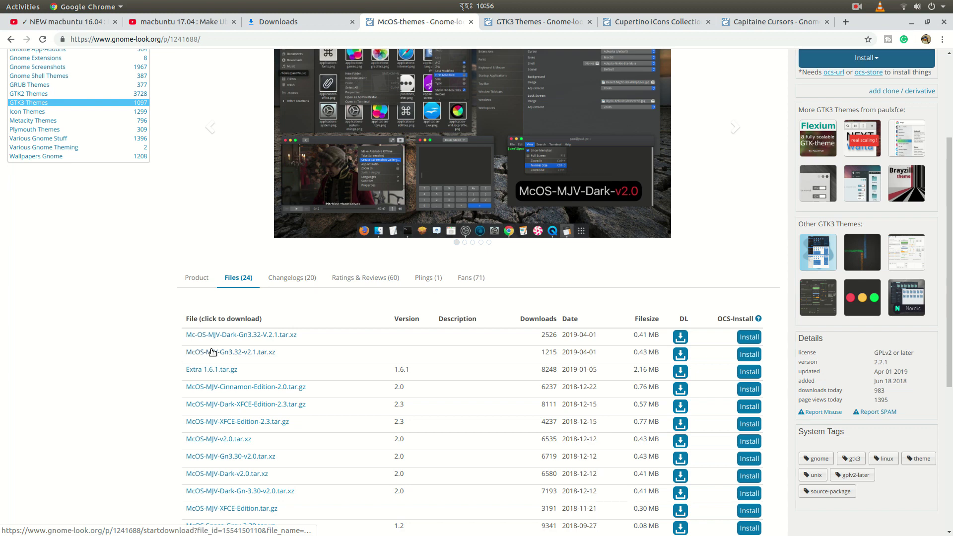
left_click(678, 354)
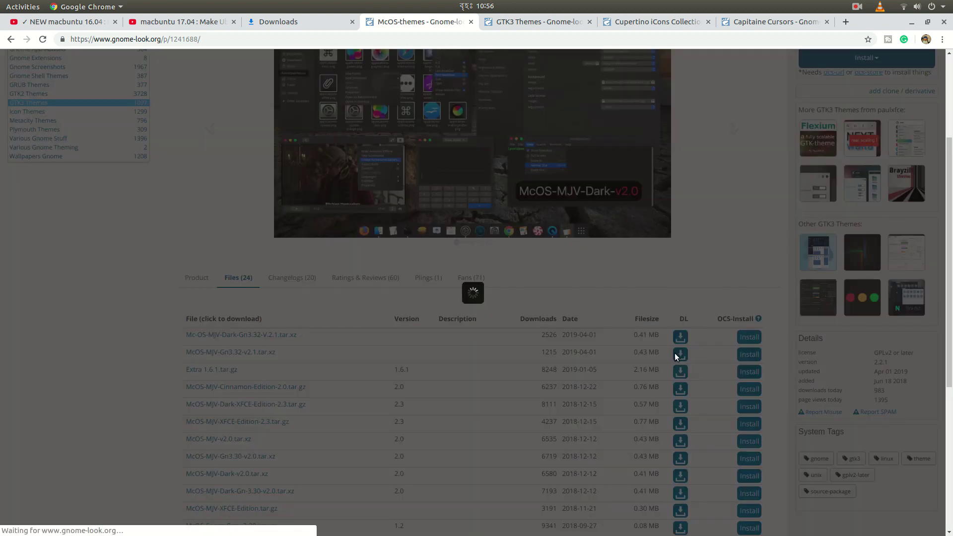
left_click(478, 300)
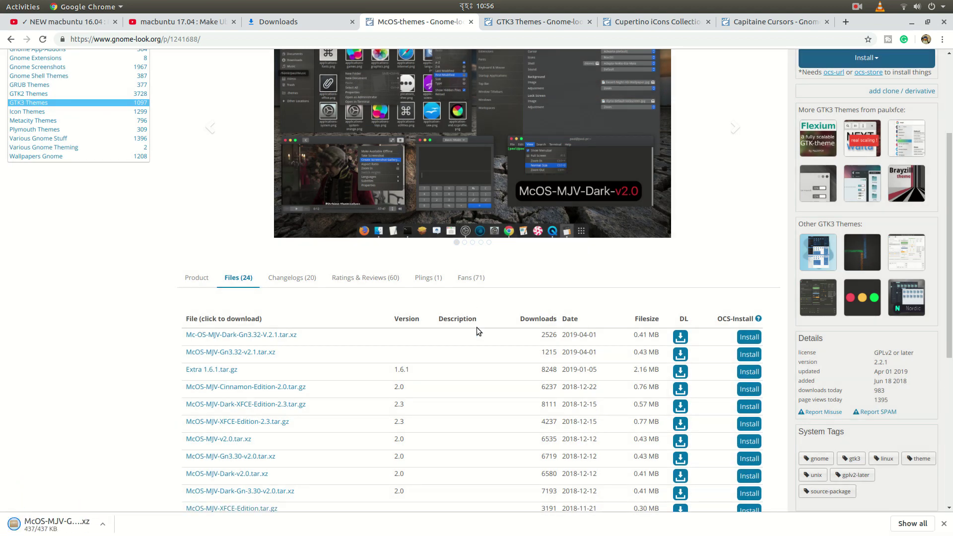
left_click(903, 524)
left_click(383, 157)
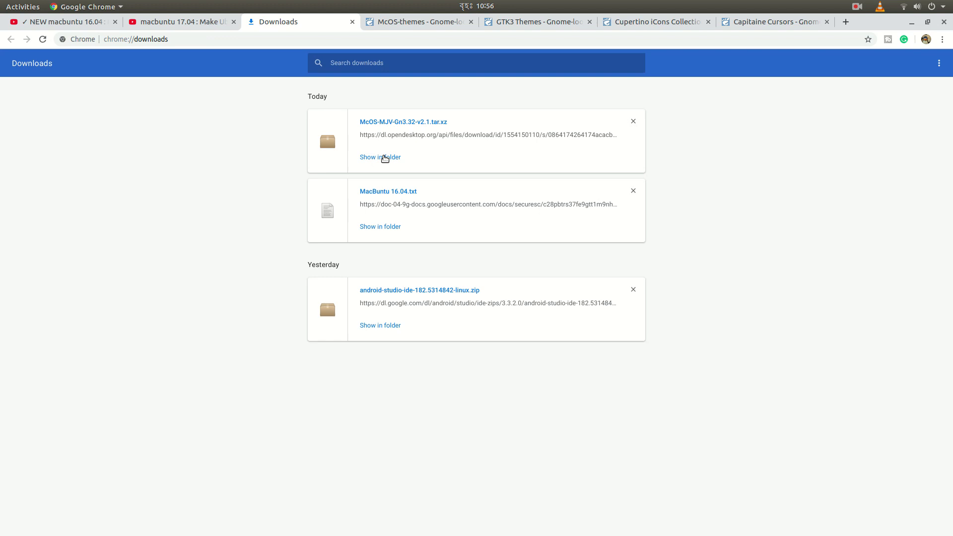
- Extract the McOS-MJV-Gn3.32-v2.1 folder from the archive with Archive Manager
left_click(912, 22)
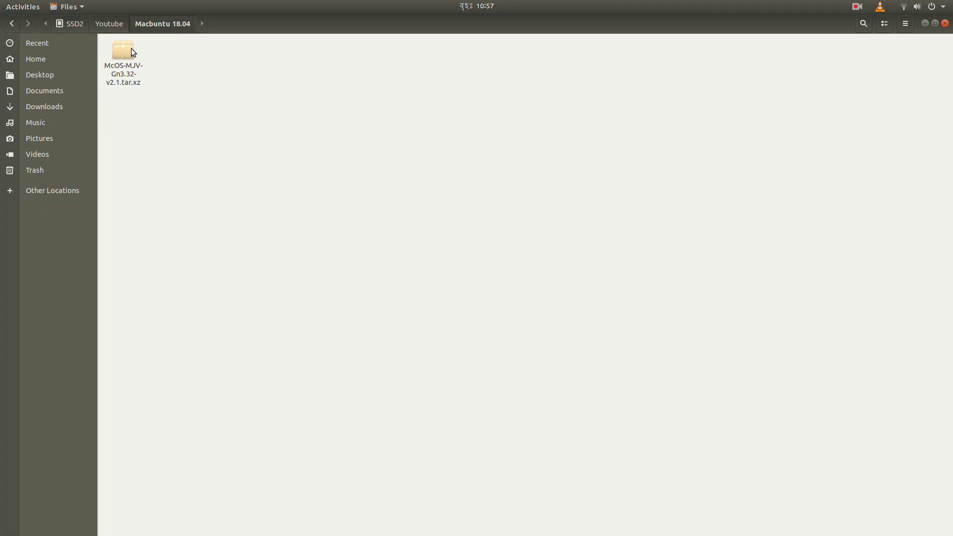
right_click(132, 52)
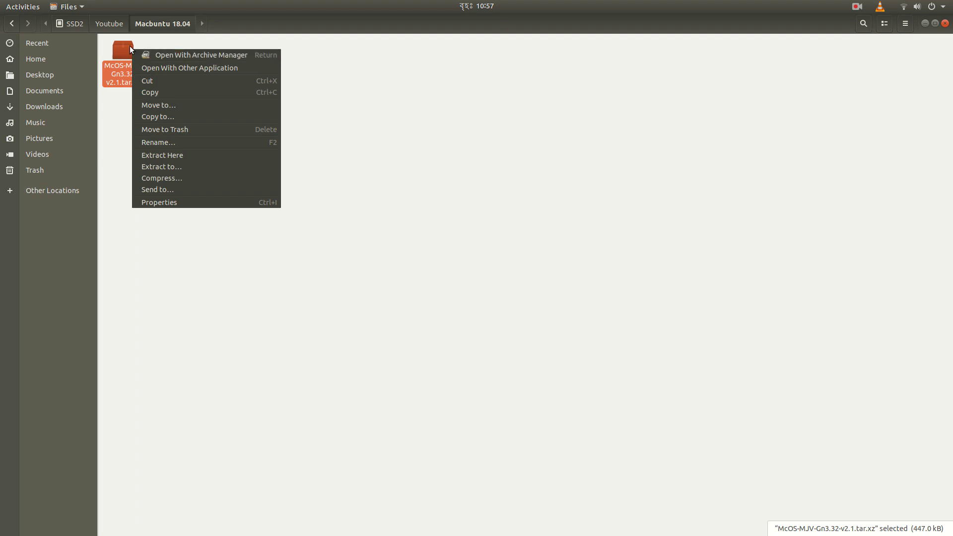
key("Escape")
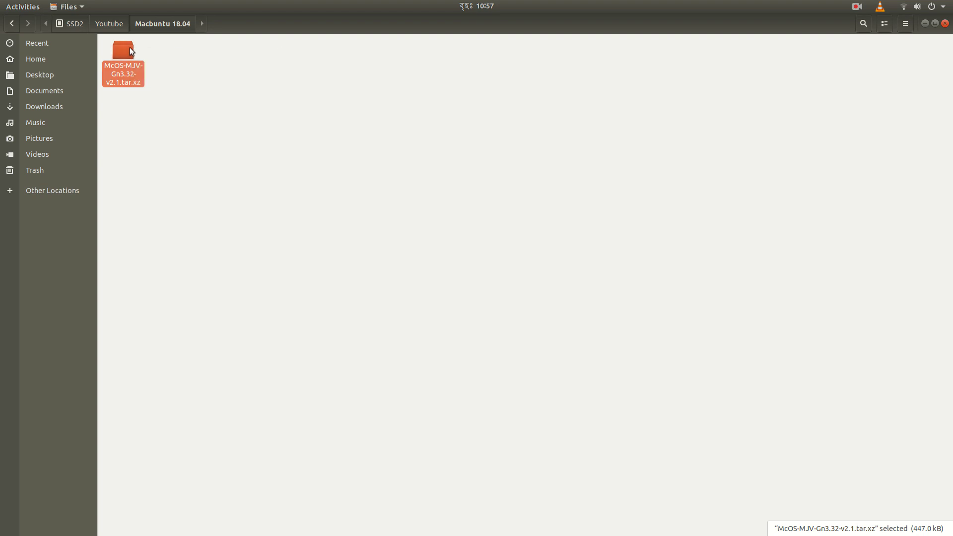
double_click(119, 49)
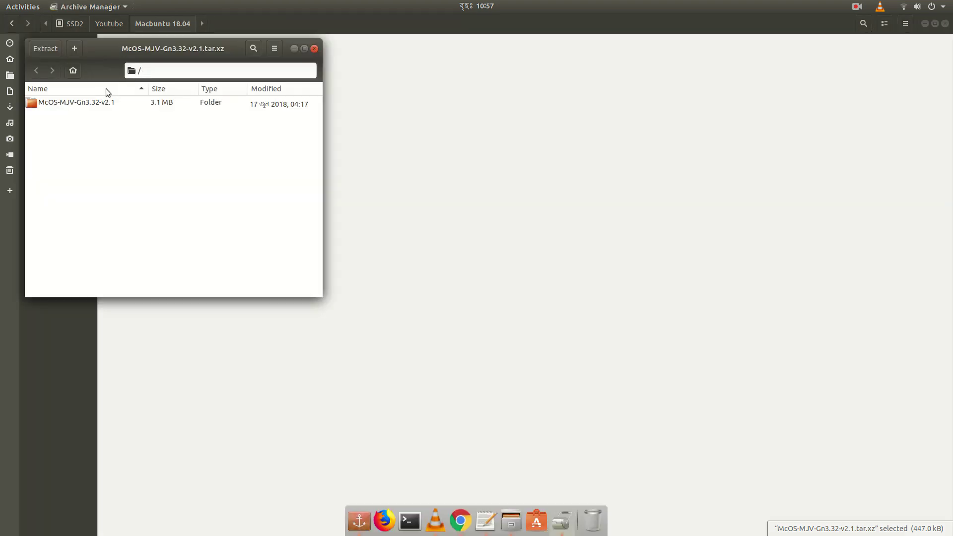
left_click_drag(95, 101, 410, 160)
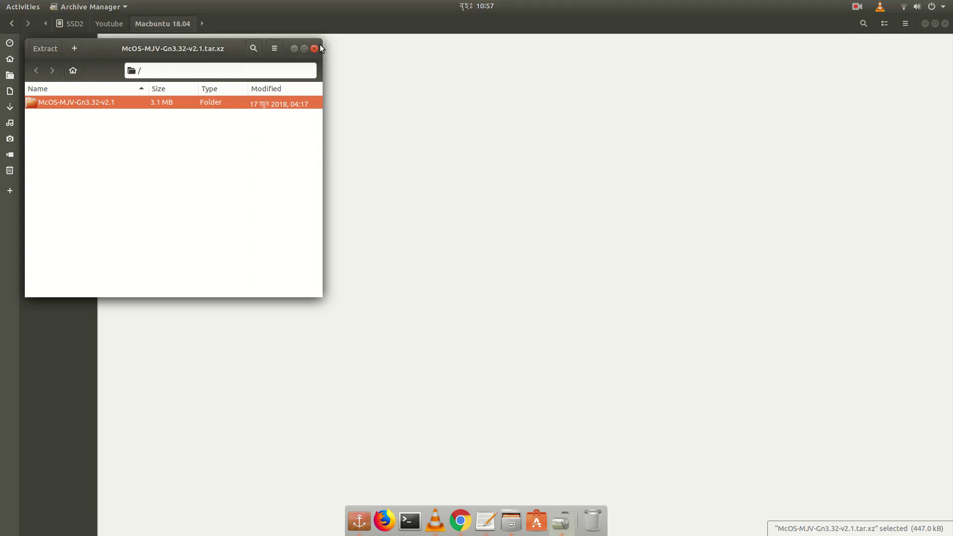
left_click(314, 48)
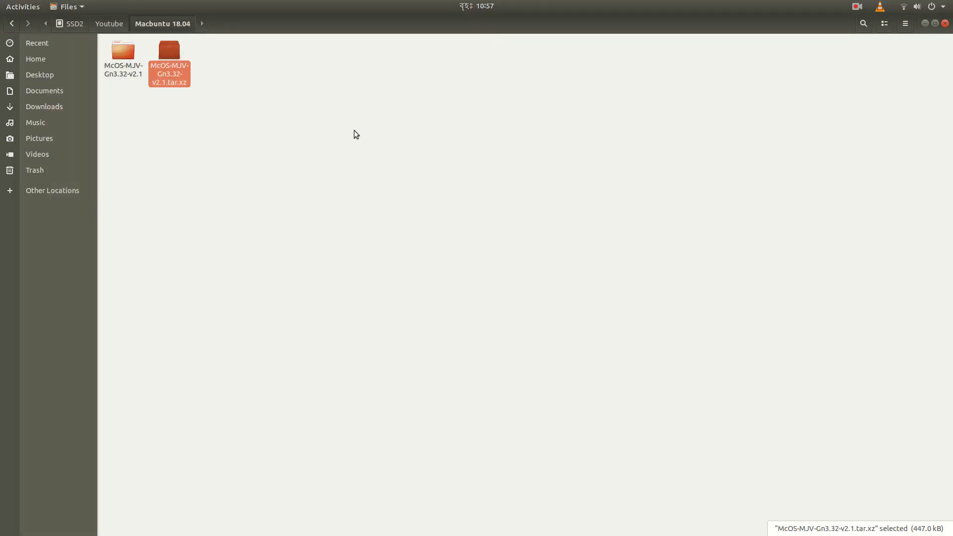
- Check the extracted folder holds gtk-2.0 and gtk-3.0, copy it, and go to Home
key("Left")
key("Return")
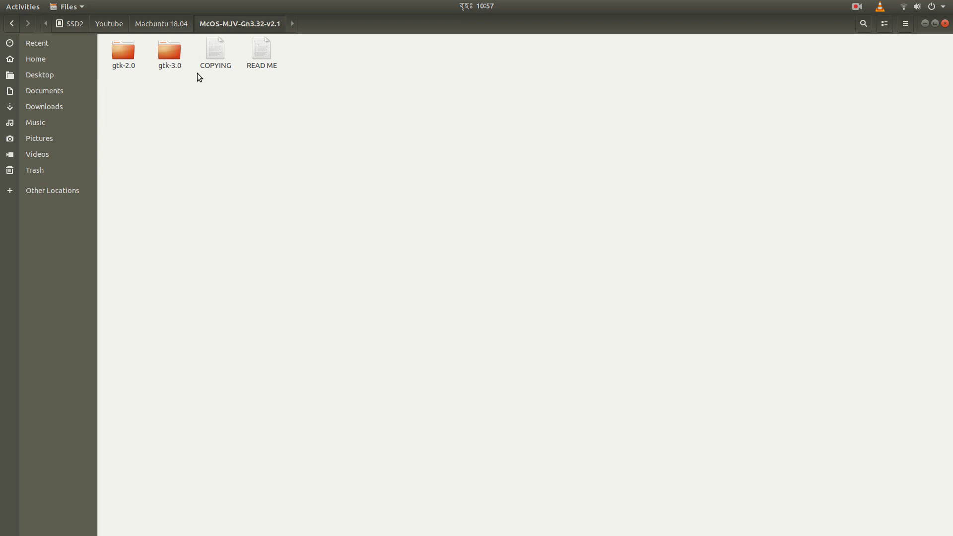
left_click(149, 24)
right_click(122, 48)
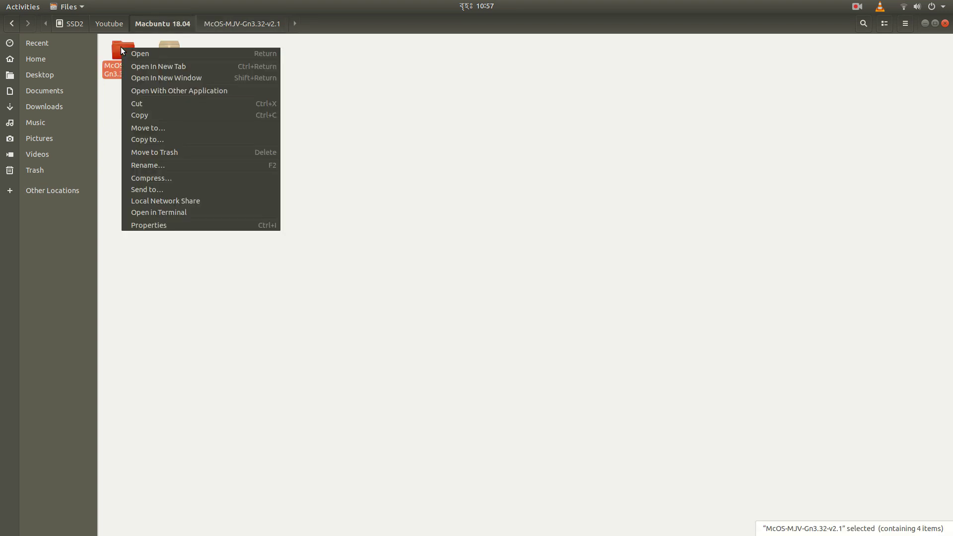
left_click(155, 115)
right_click(130, 72)
left_click(161, 129)
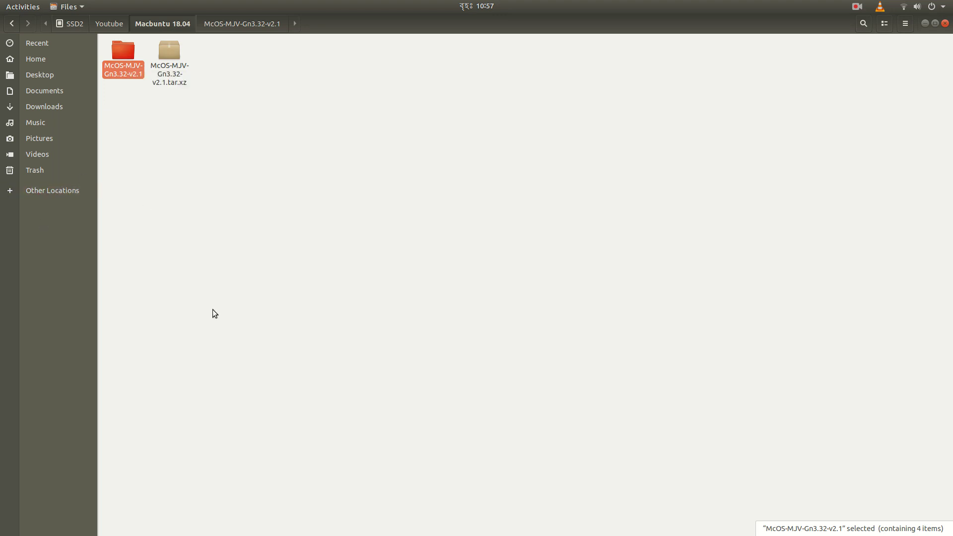
left_click(16, 58)
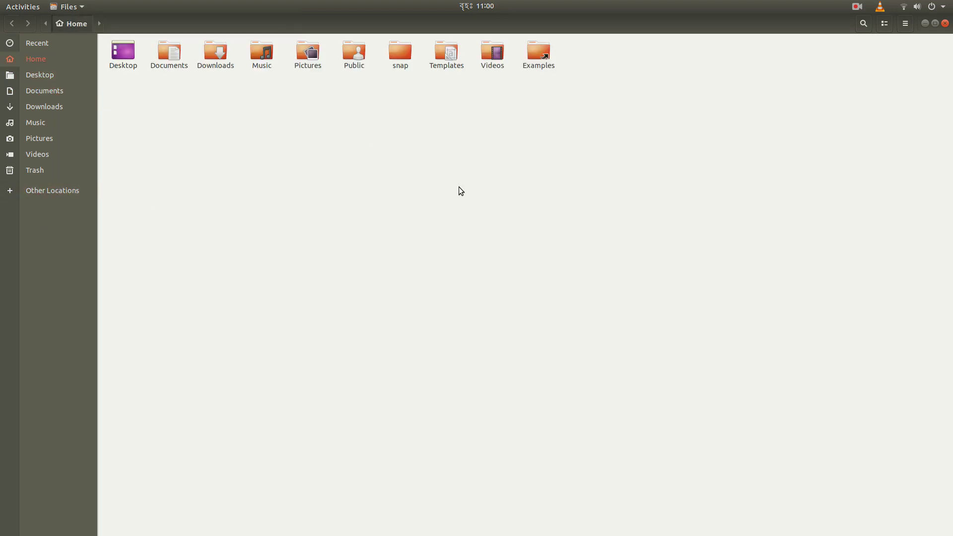
- Show hidden files in Home and create a new folder named .themes
left_click_drag(576, 225, 214, 286)
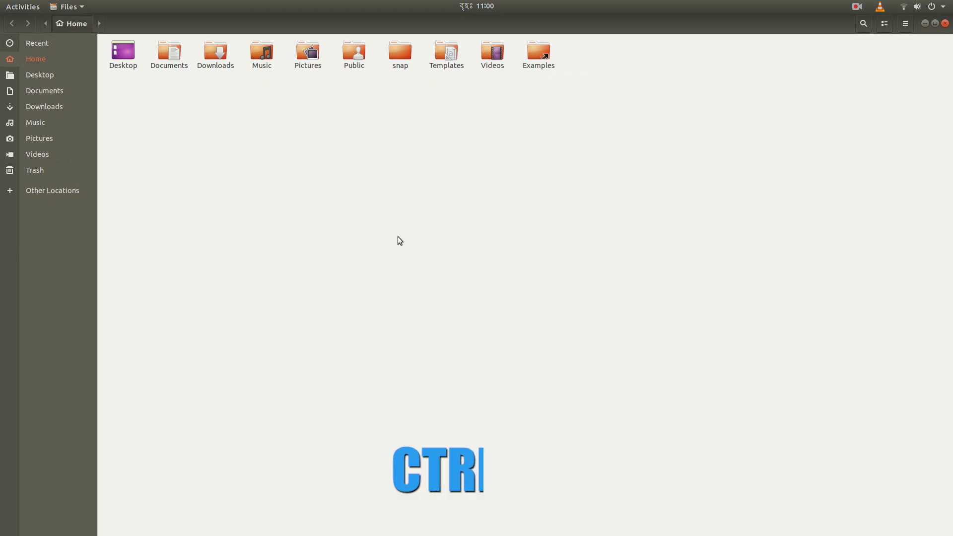
key("ctrl+h")
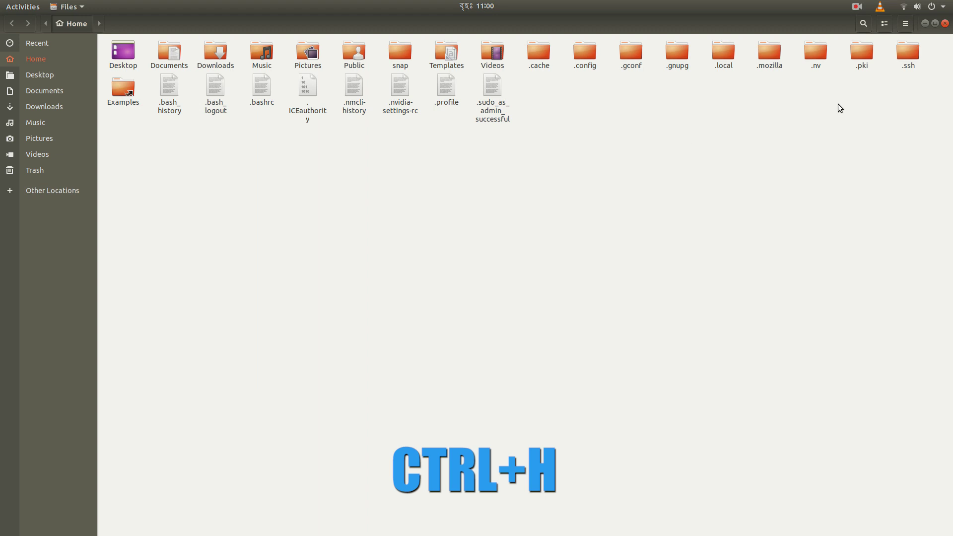
right_click(453, 195)
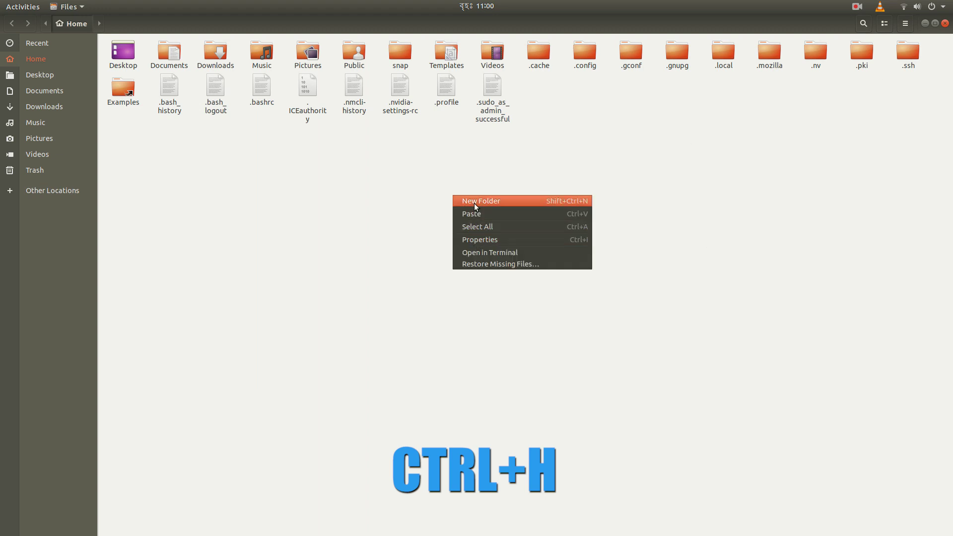
left_click(475, 204)
type(".")
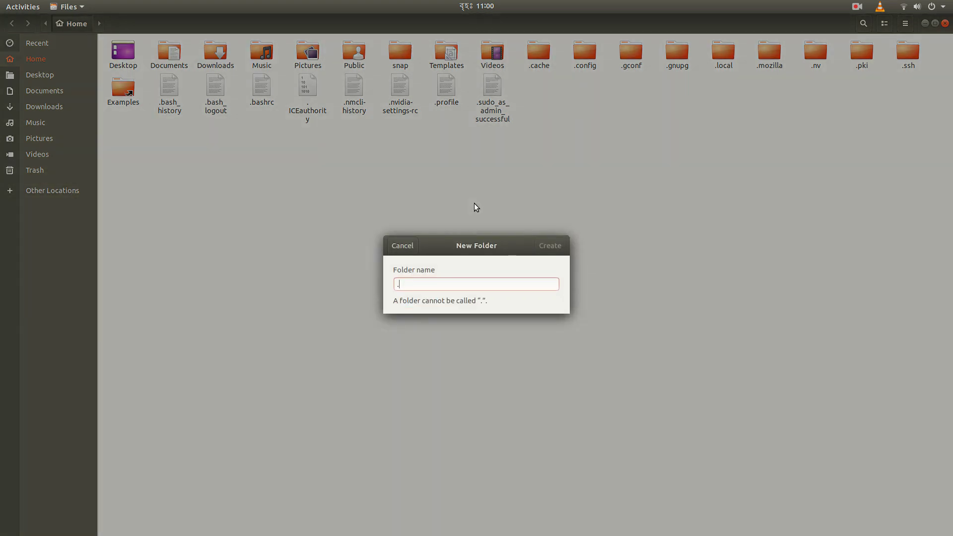
type("themes")
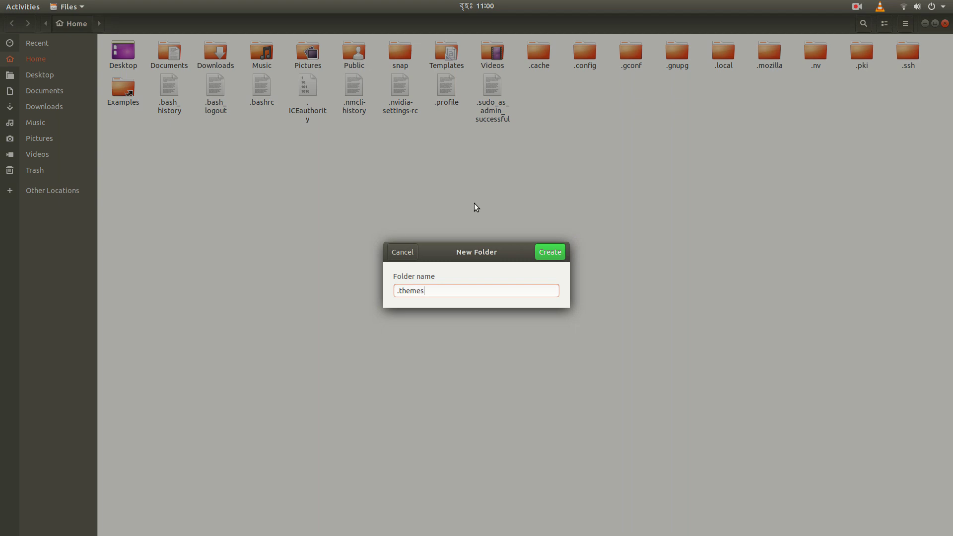
key("Return")
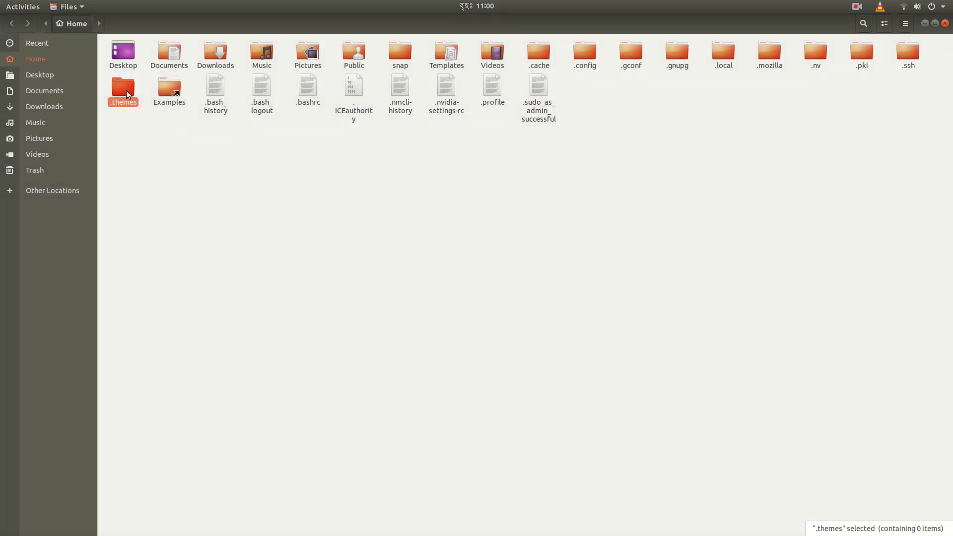
- Paste the McOS-MJV-Gn3.32-v2.1 folder into .themes and close Files
double_click(126, 88)
right_click(292, 181)
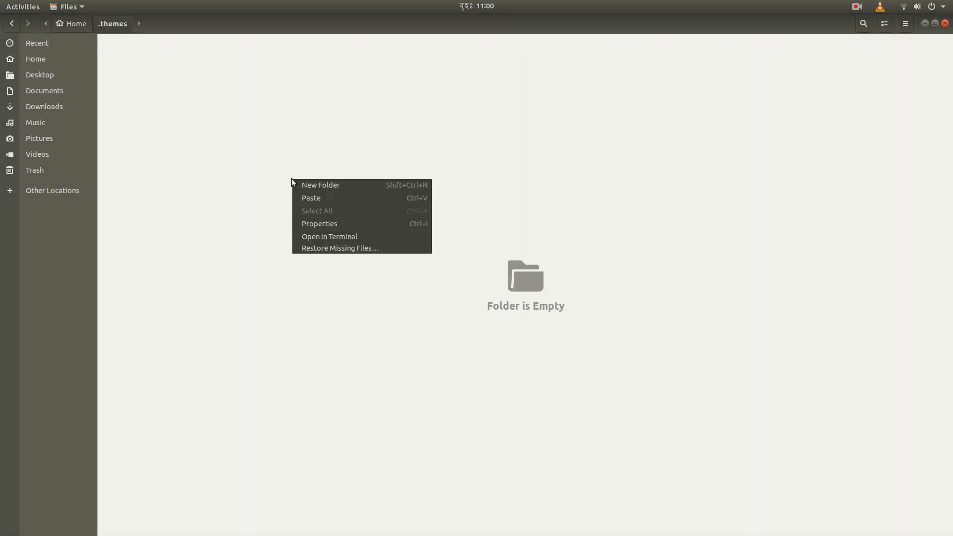
left_click(300, 198)
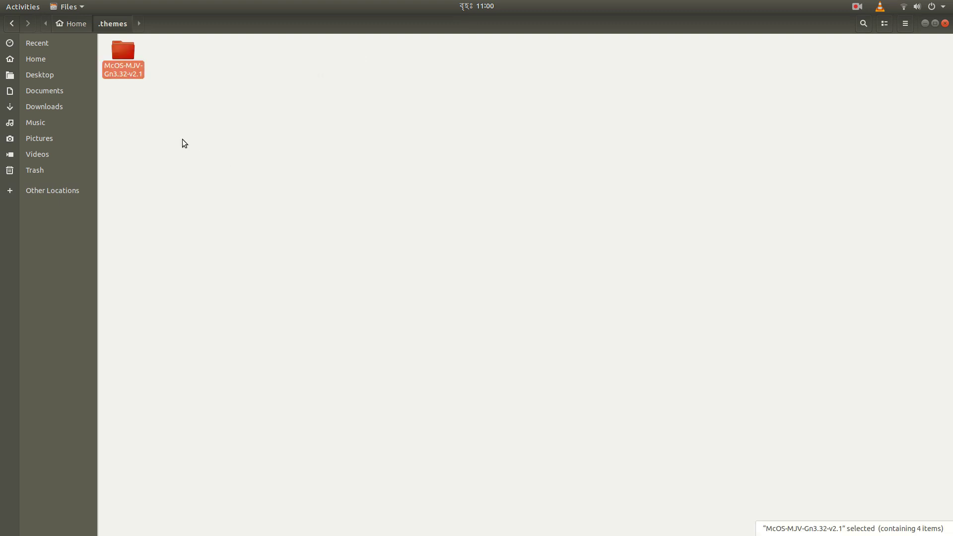
left_click(448, 521)
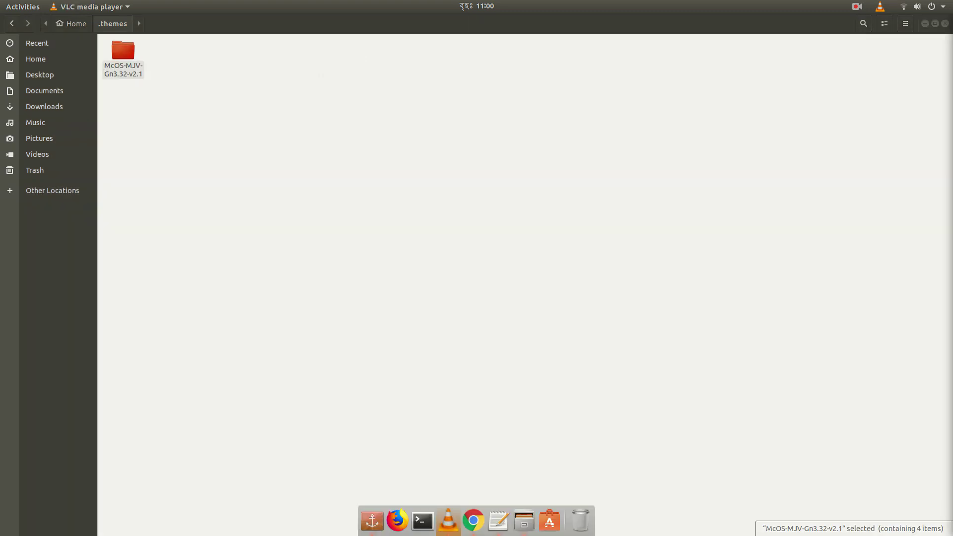
left_click(945, 23)
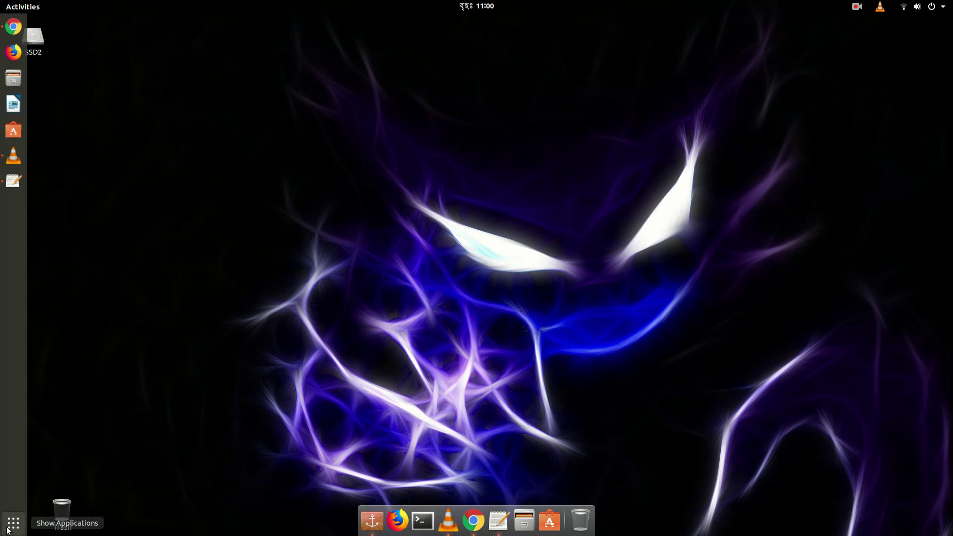
- Launch Tweaks via the 'gnome' app search and pick McOS-MJV-Gn3.32-v2.1 as Applications theme
left_click(8, 529)
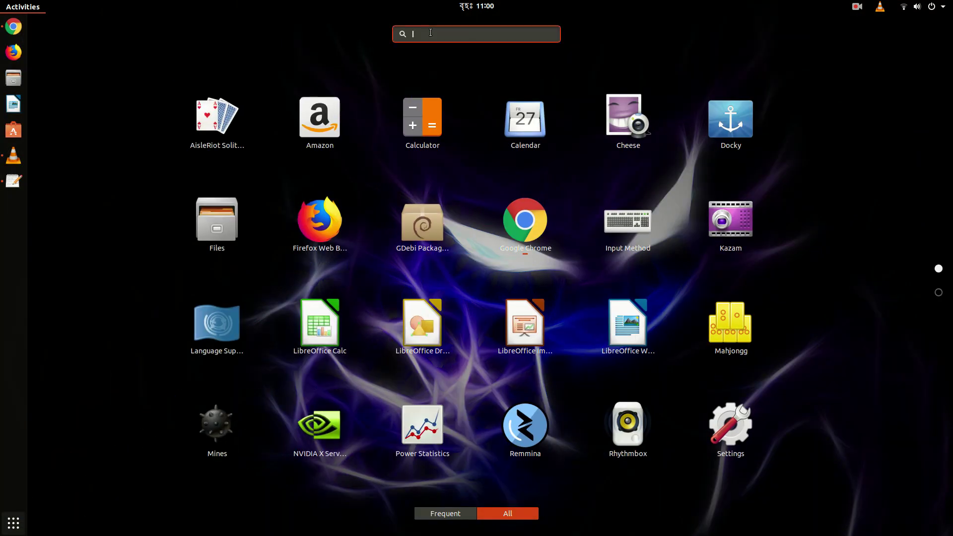
type("gnome")
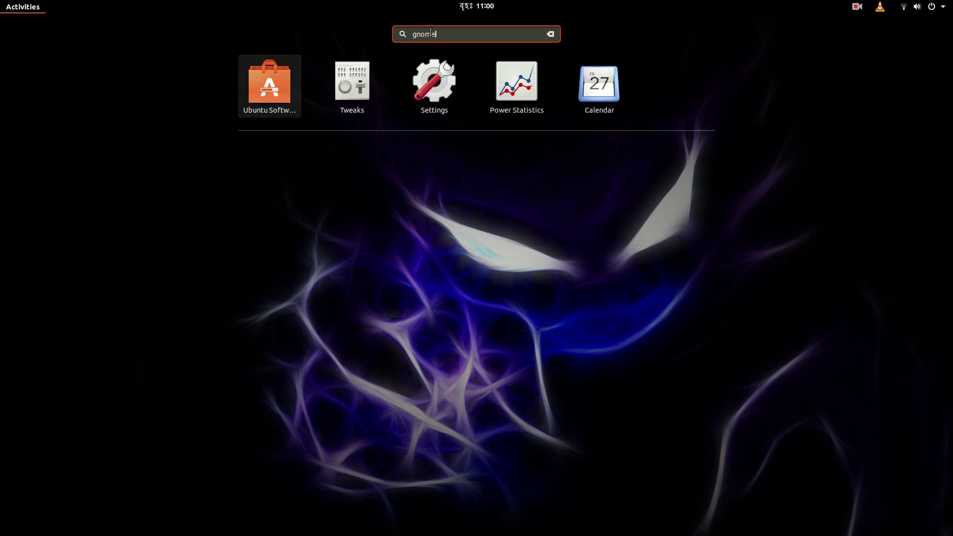
left_click(354, 81)
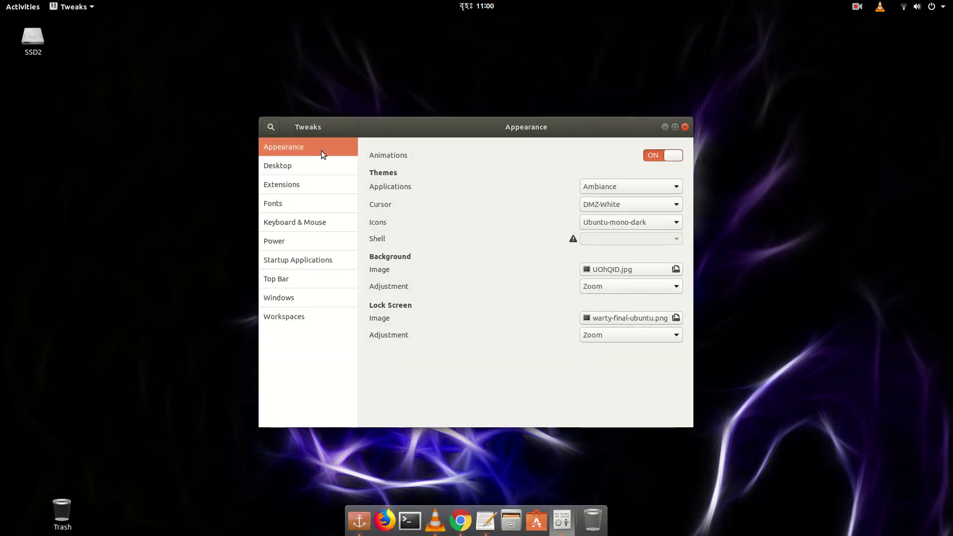
left_click(610, 189)
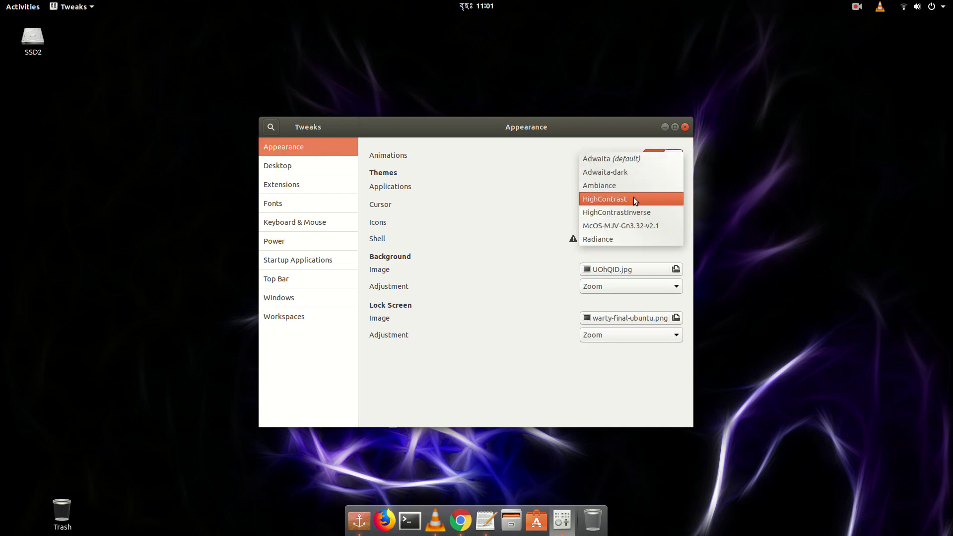
left_click(641, 225)
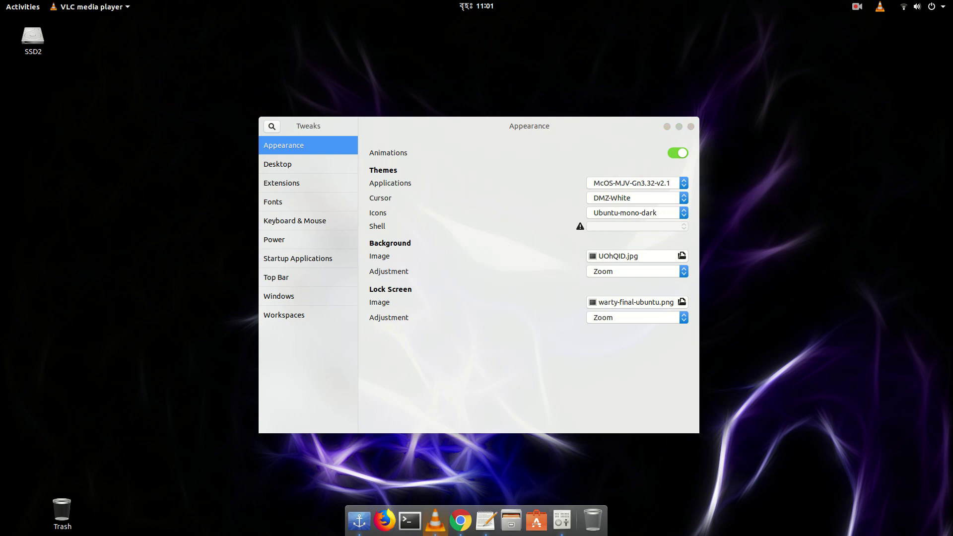
left_click(678, 127)
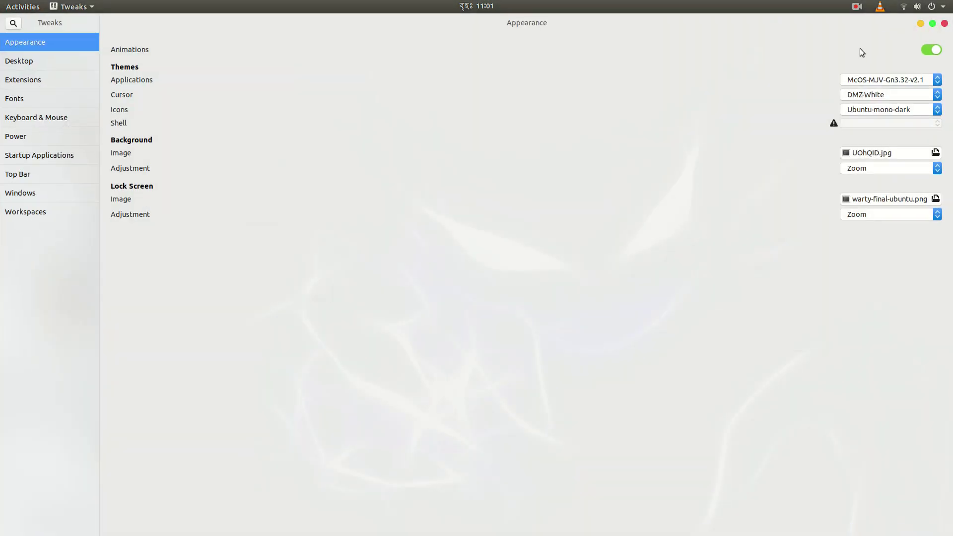
left_click(934, 24)
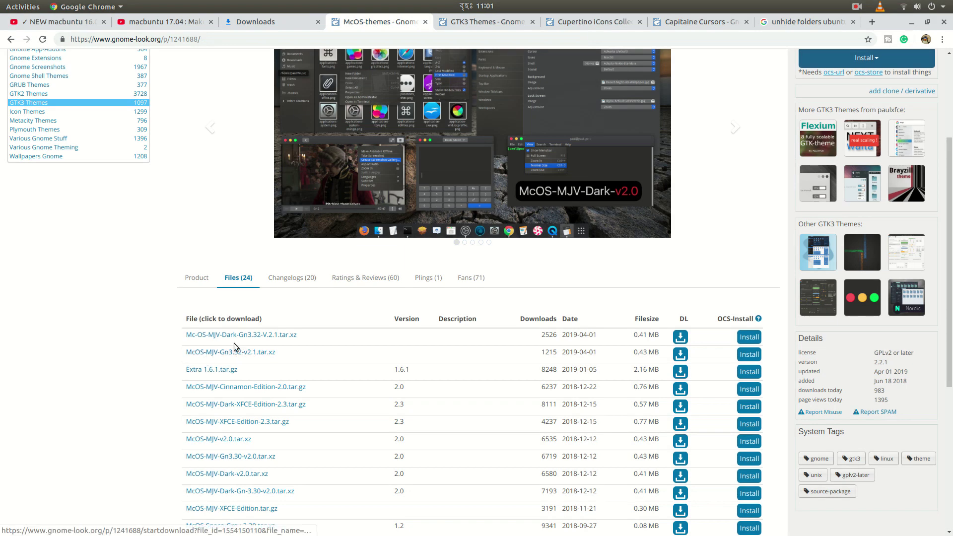
- Download the Mc-OS-MJV-Dark-Gn3.32-V.2.1.tar.xz (417 KB) archive from the McOS-themes page
left_click(686, 339)
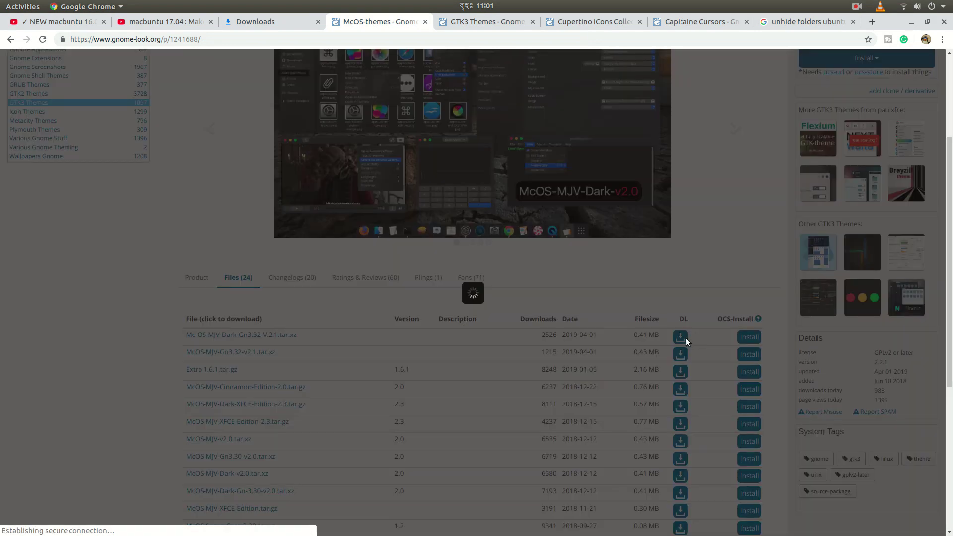
left_click(467, 304)
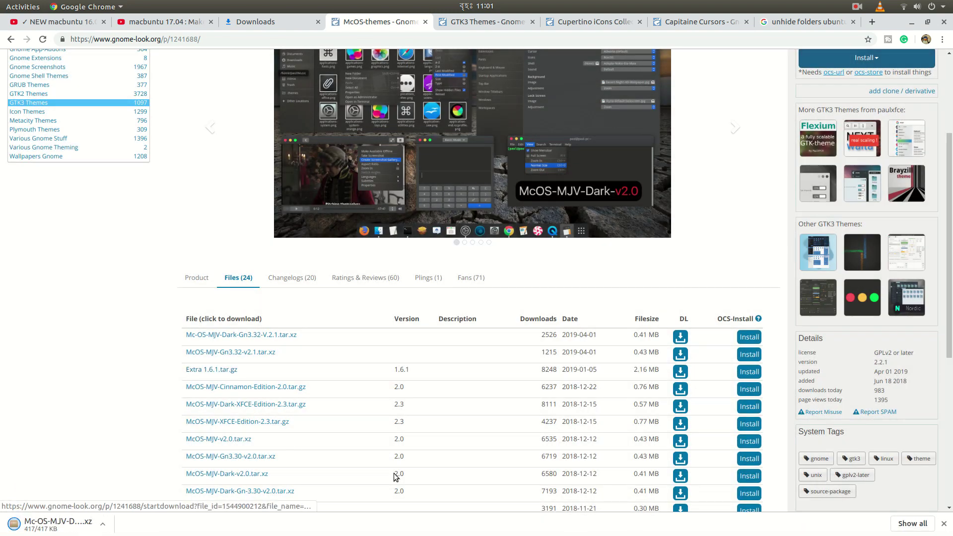
- Extract the Mc-OS-MJV-Dark-Gn3.32-V.2.1 folder and confirm it sits in ~/.themes beside McOS-MJV-Gn3.32-v2.1
key("ctrl+j")
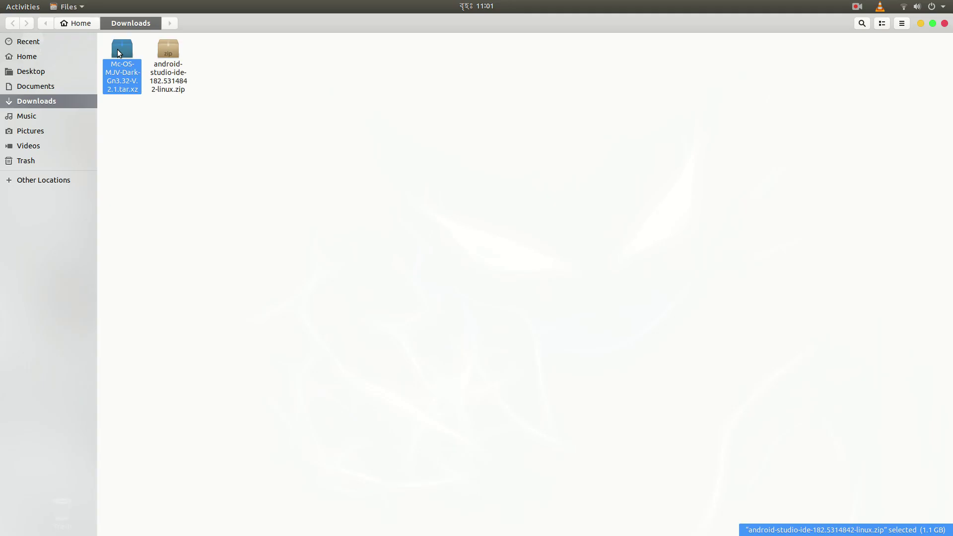
double_click(121, 52)
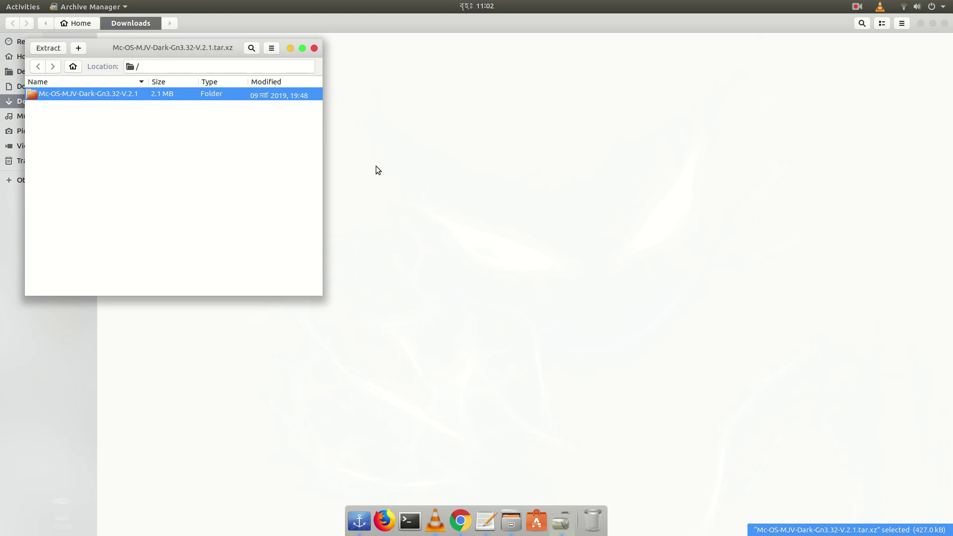
left_click(315, 49)
left_click(126, 52)
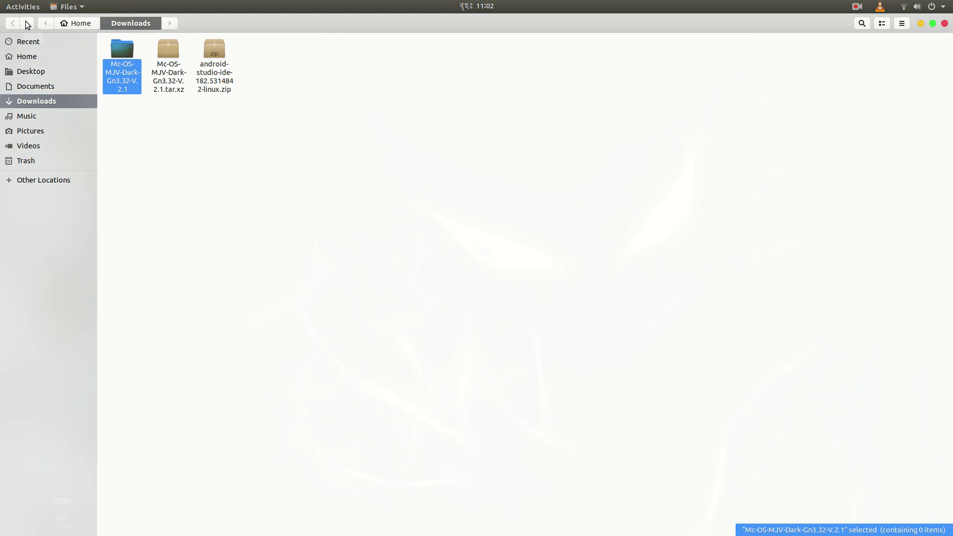
left_click(27, 61)
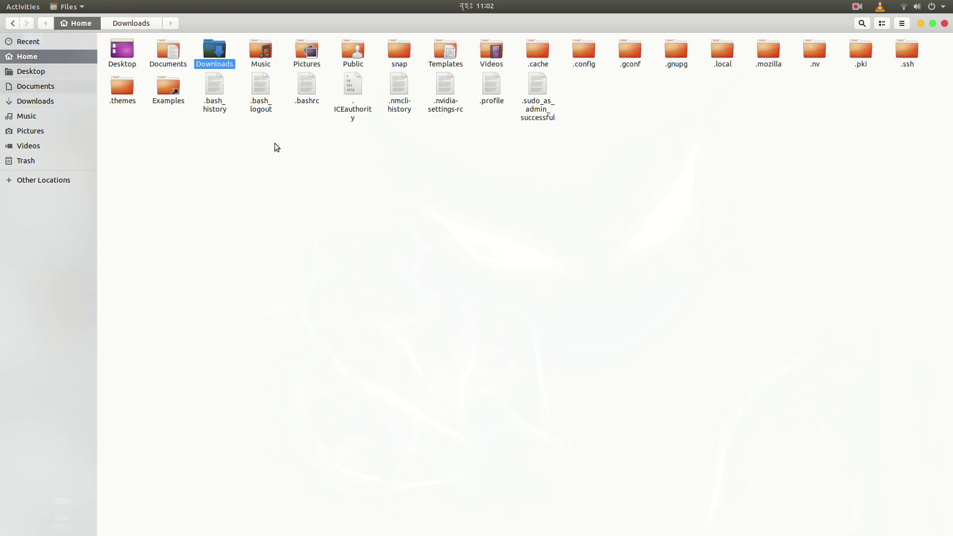
double_click(124, 89)
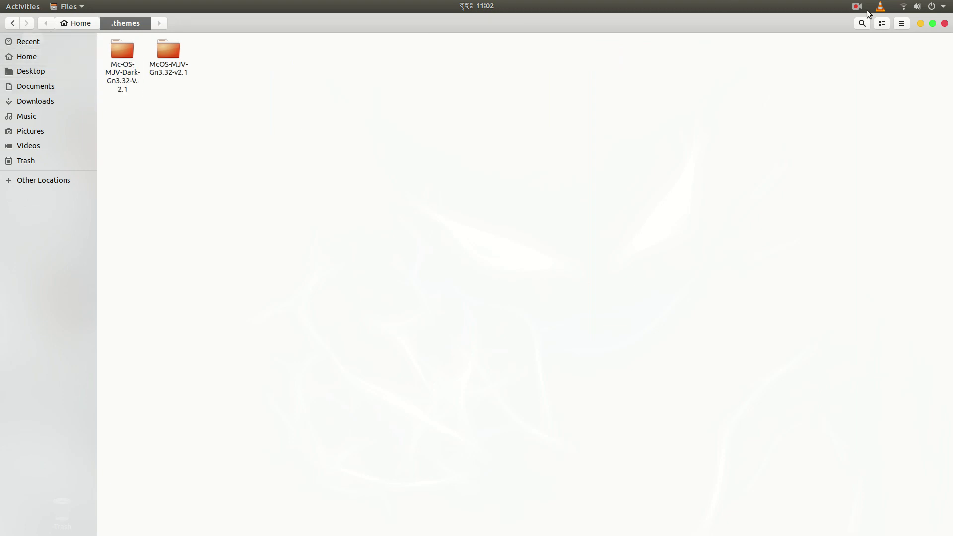
- Close Files, launch Tweaks, and switch the Applications theme to Mc-OS-MJV-Dark-Gn3.32-V.2.1
left_click(944, 24)
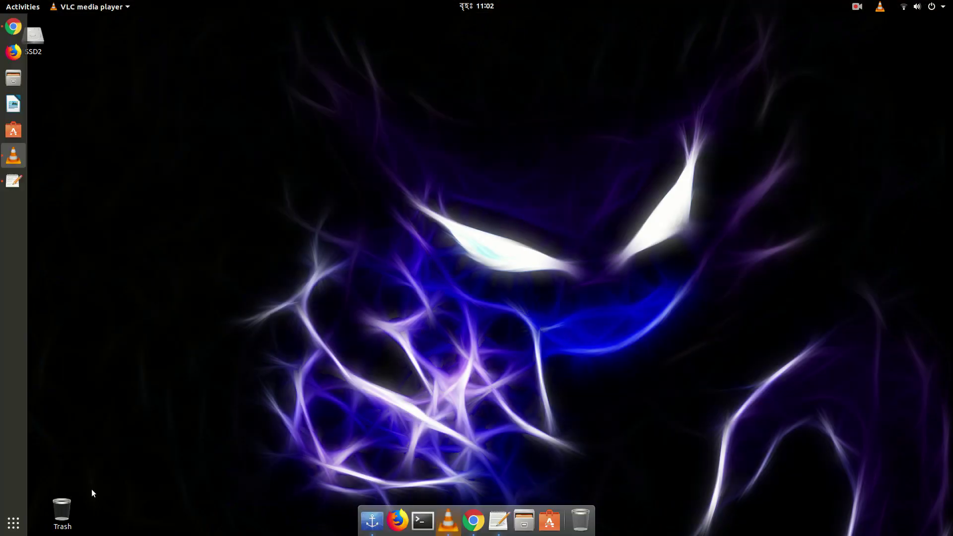
left_click(12, 527)
type("gnome")
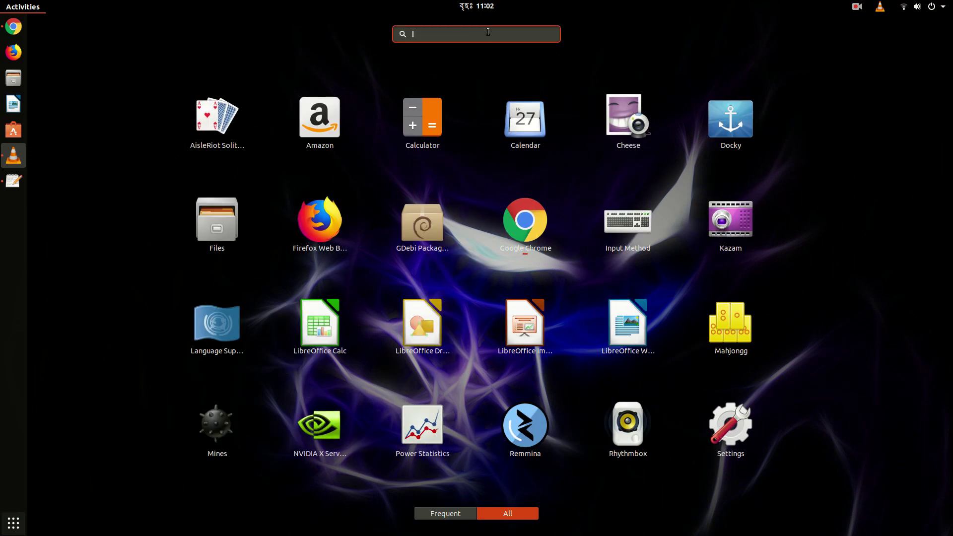
left_click(352, 92)
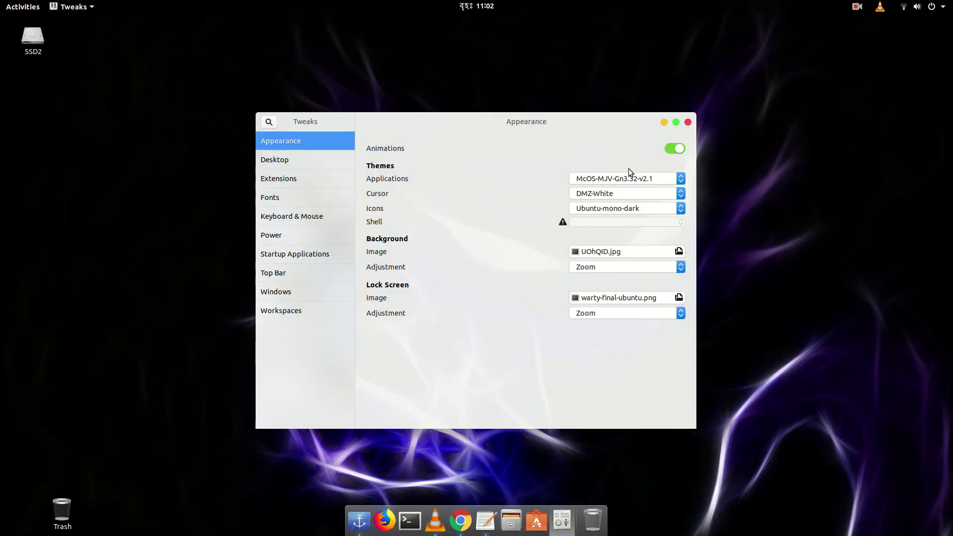
left_click(647, 180)
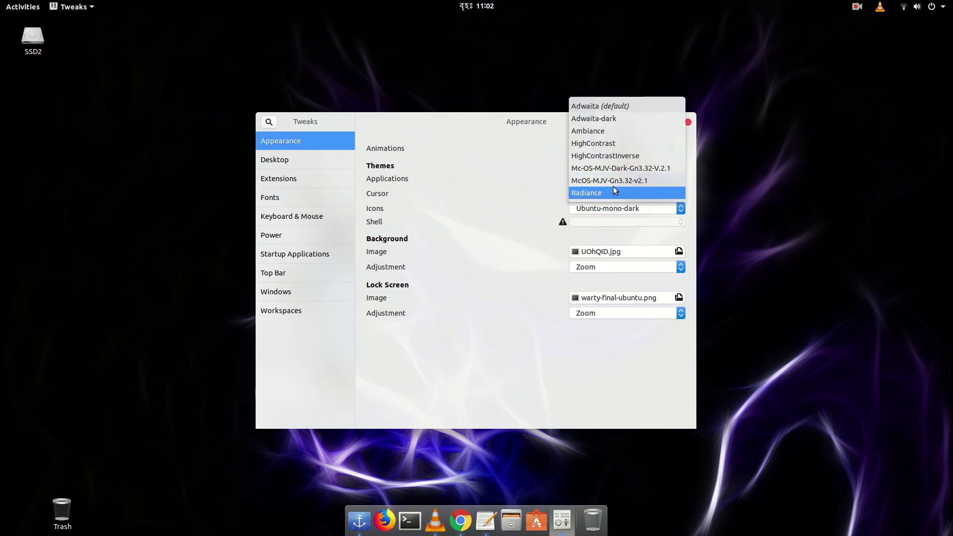
left_click(612, 171)
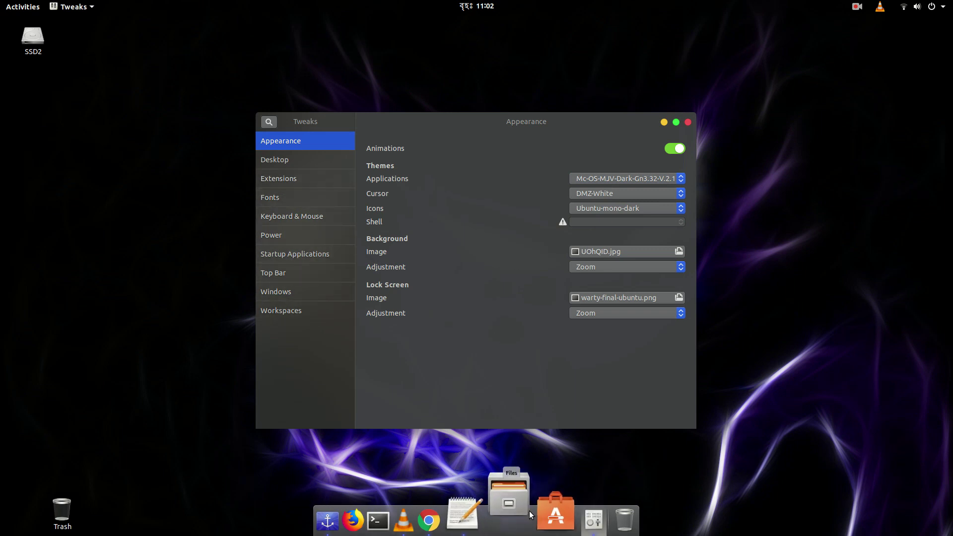
left_click(465, 516)
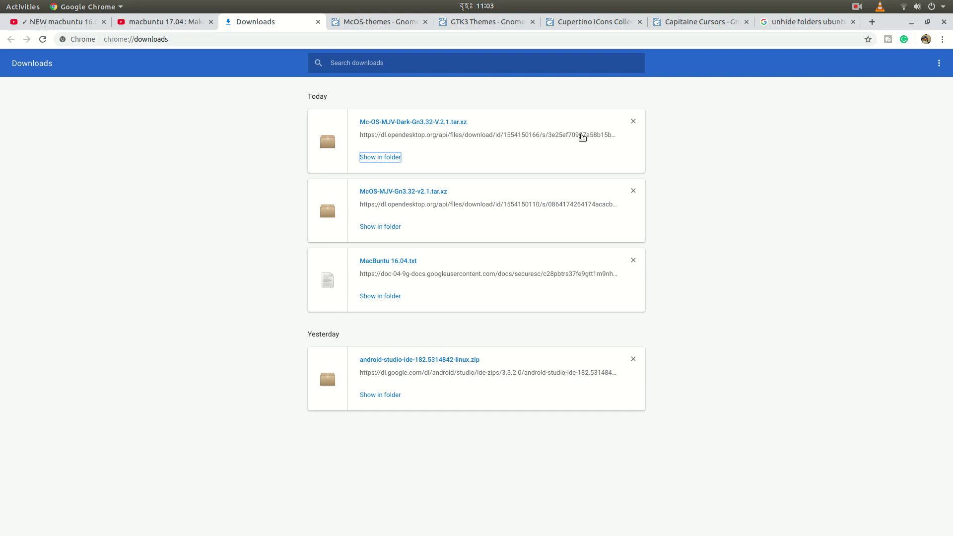
- From the McOS-themes tab, open Icon Themes and then the Cupertino iCons Collection page
left_click(390, 23)
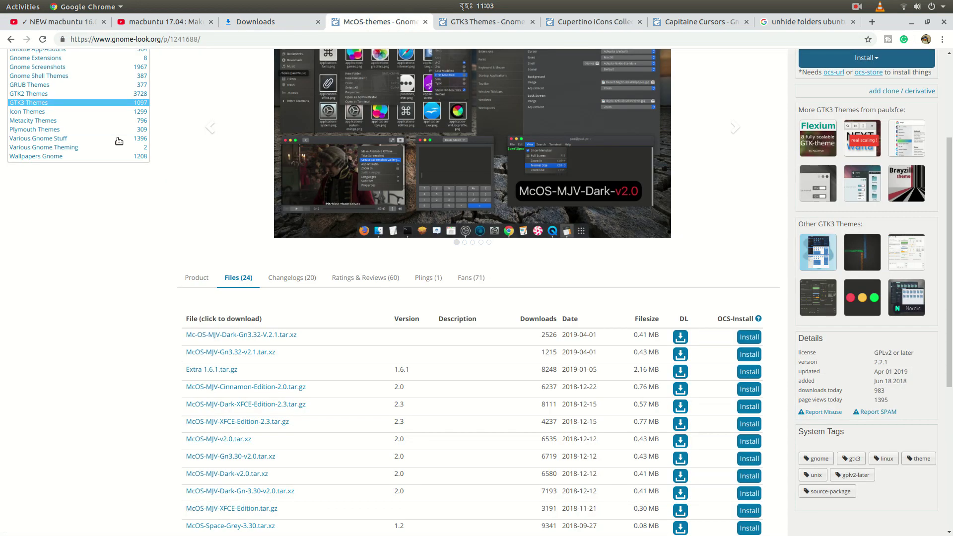
scroll(119, 141, "up", 4)
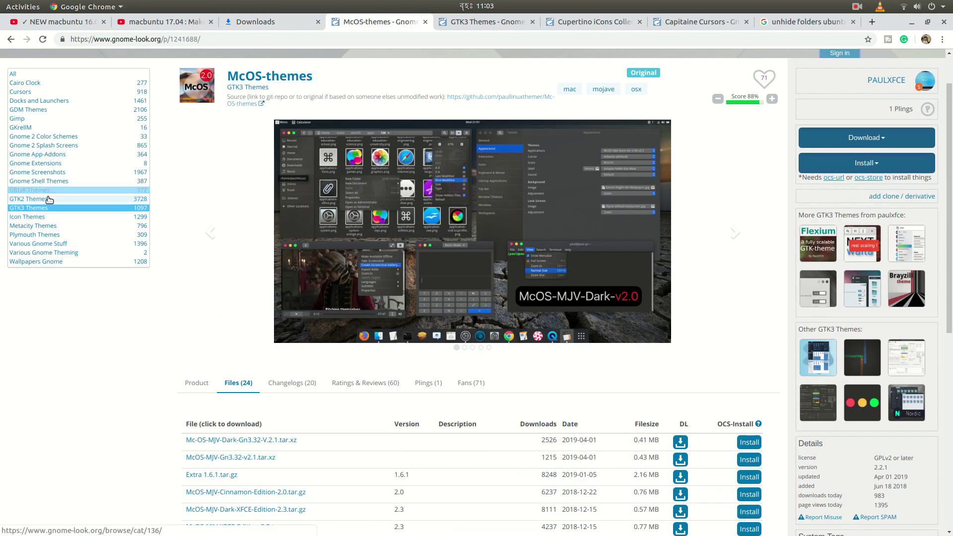
left_click(29, 217)
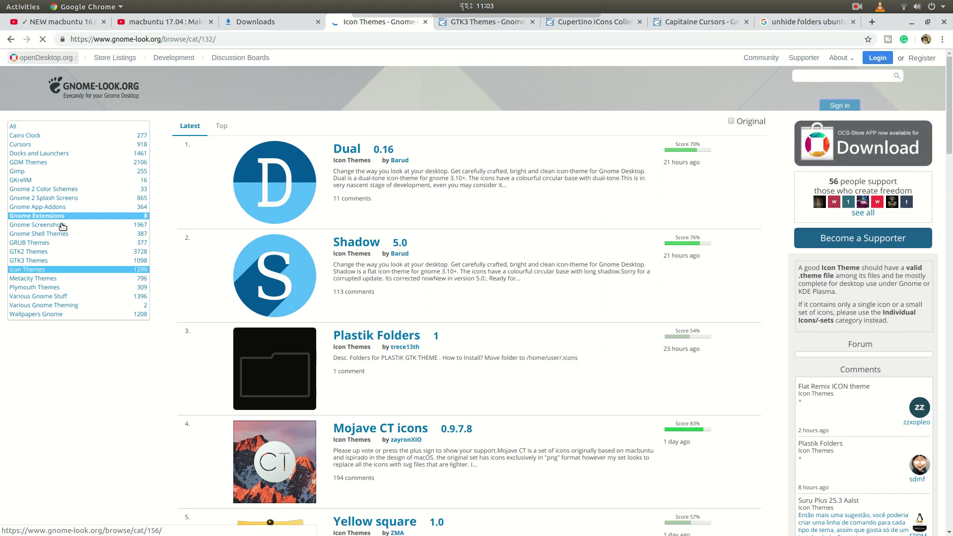
scroll(200, 330, "down", 8)
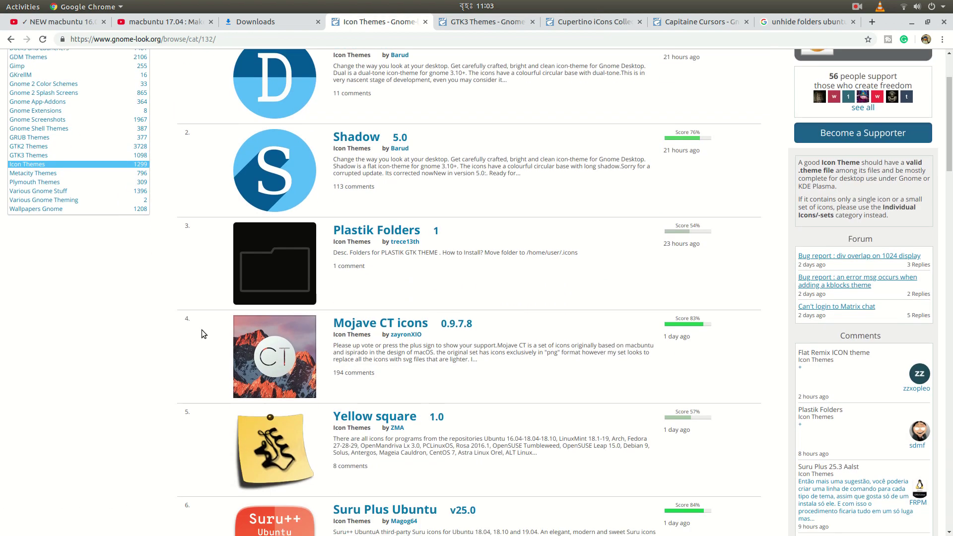
scroll(113, 336, "down", 10)
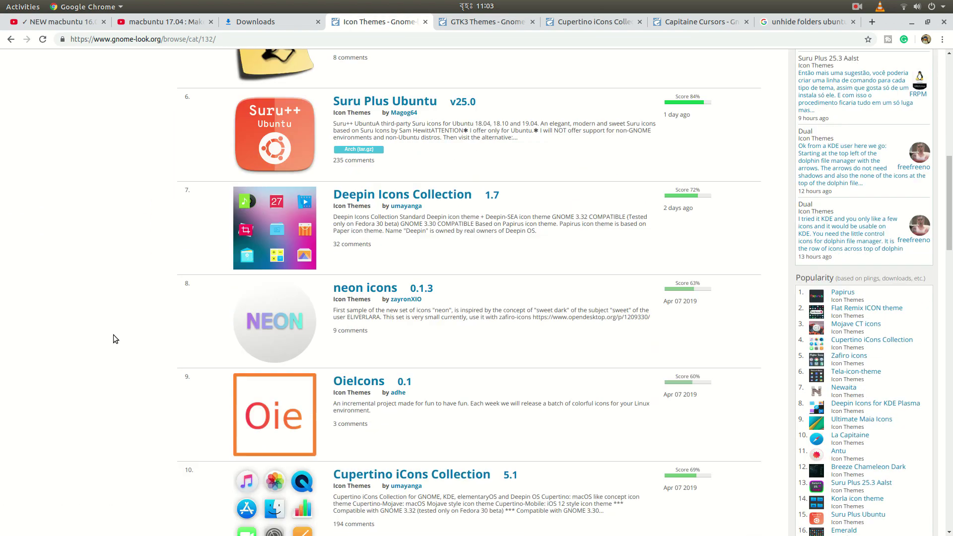
scroll(113, 335, "down", 1)
left_click(264, 347)
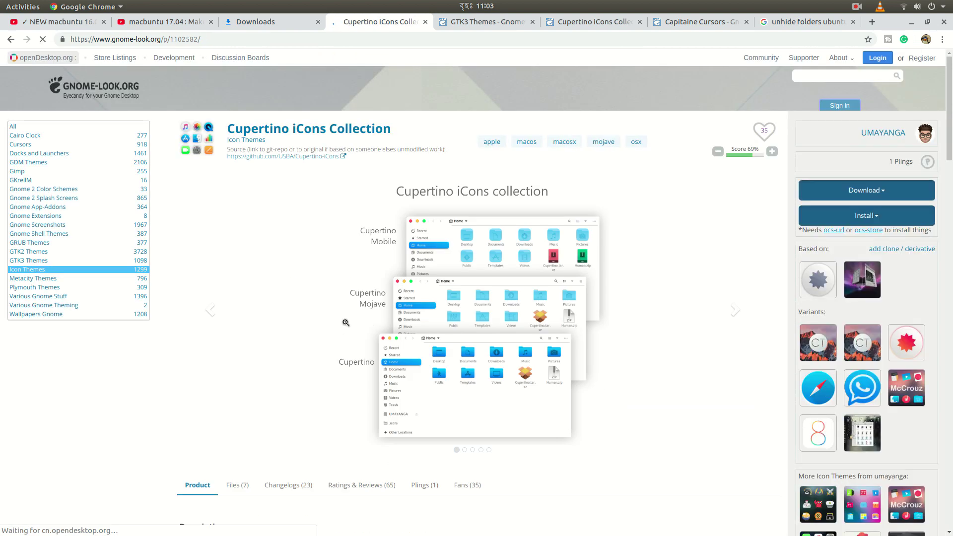
- Download Cupertino-Mojave.tar.xz (22.48 MB) from the Files list and open Chrome's downloads page
scroll(344, 321, "down", 3)
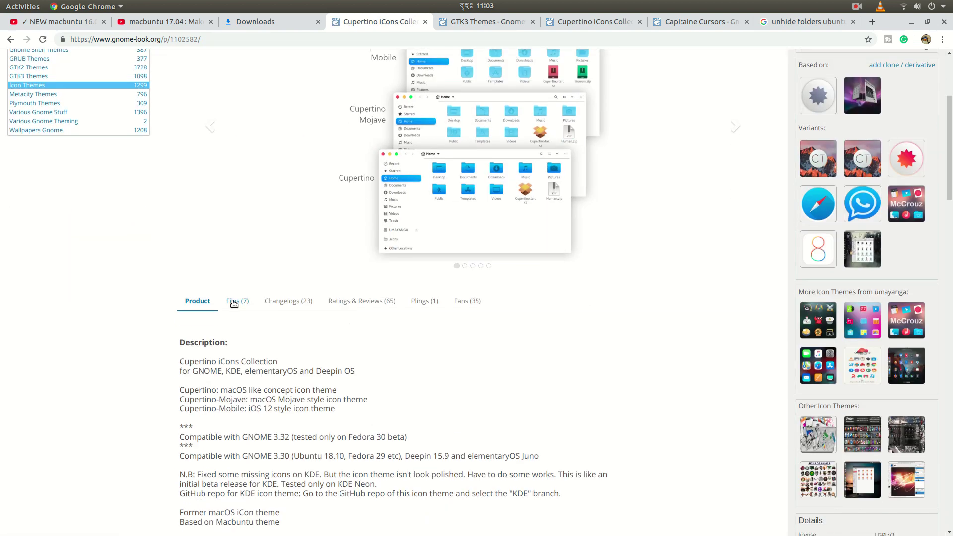
left_click(236, 301)
scroll(233, 270, "down", 3)
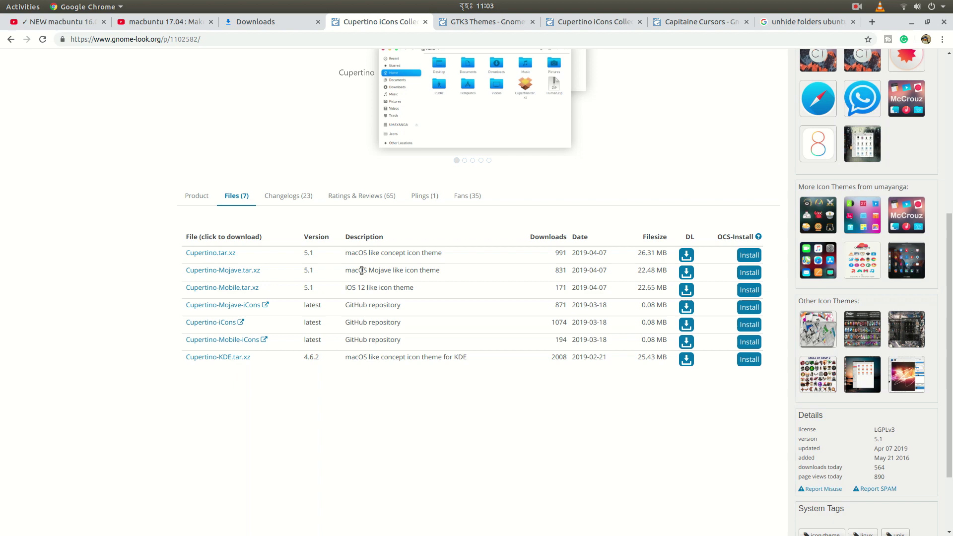
left_click_drag(362, 270, 424, 272)
left_click(439, 278)
left_click(687, 273)
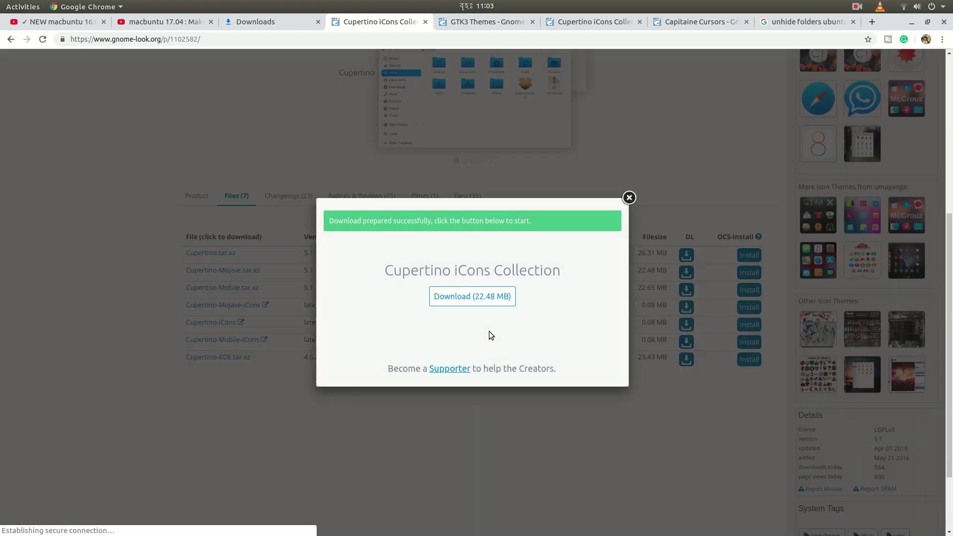
left_click(490, 297)
key("ctrl+j")
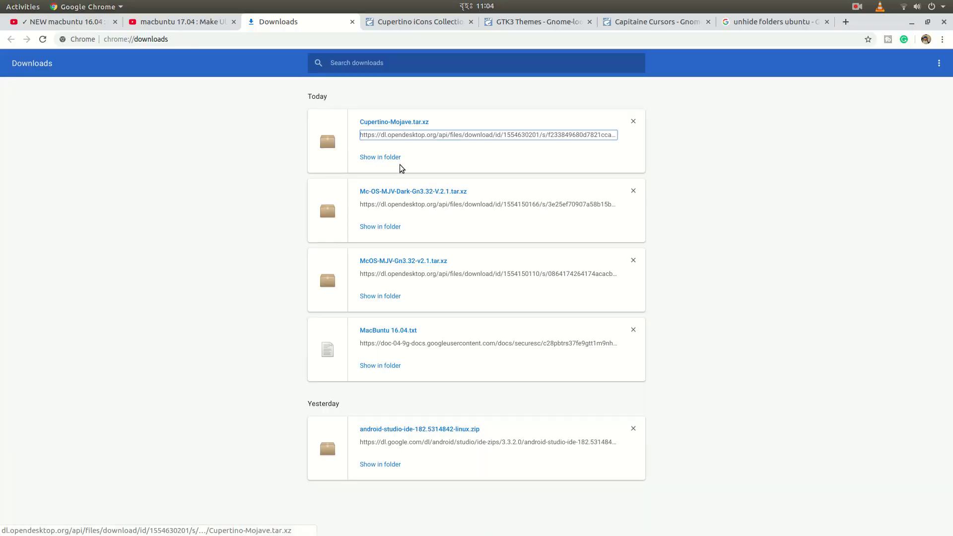
- Open Cupertino-Mojave.tar.xz from its folder and extract the Cupertino-Mojave folder into Macbuntu 18.04
left_click(392, 157)
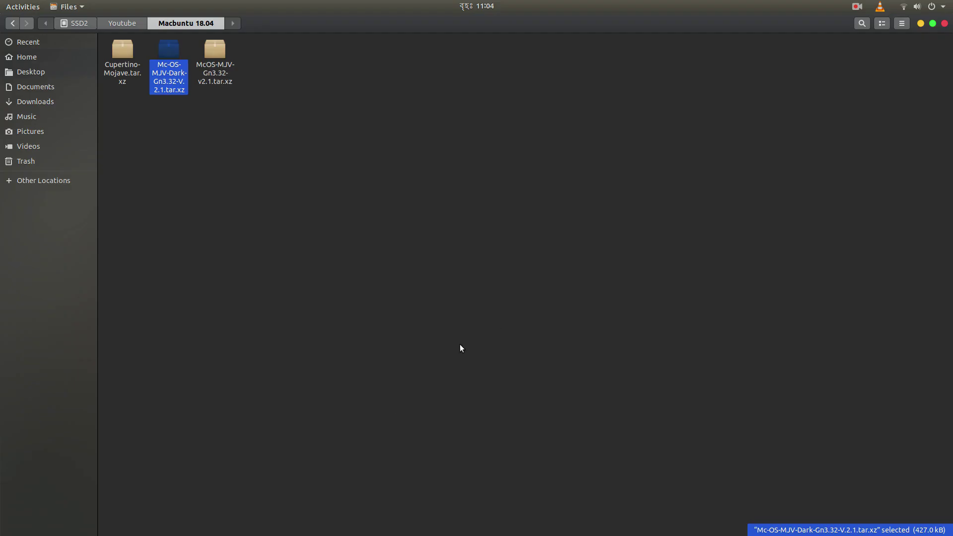
left_click(467, 526)
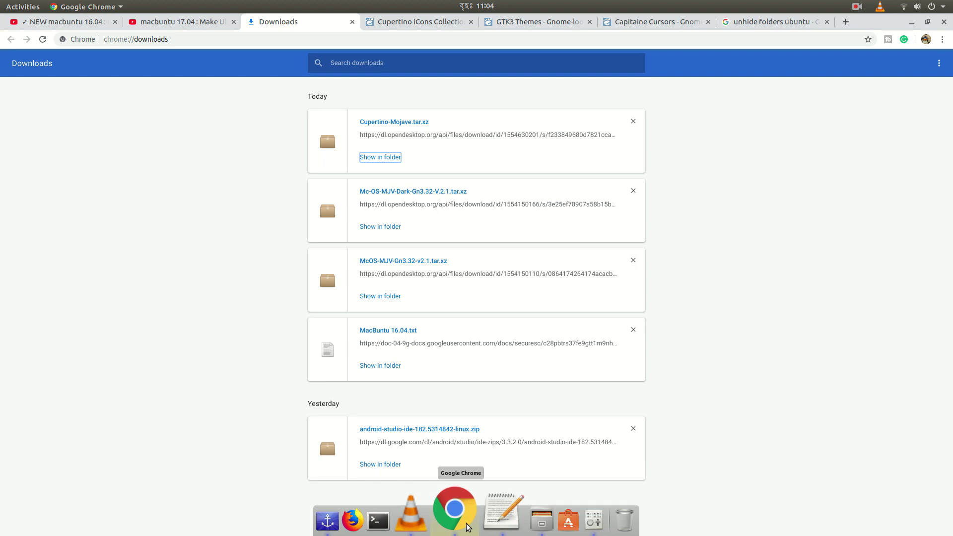
left_click(466, 527)
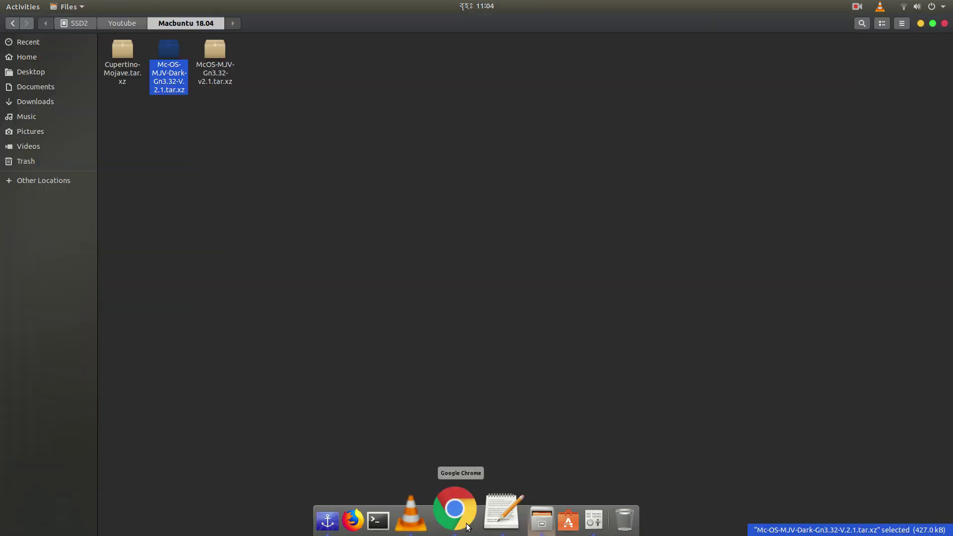
double_click(121, 50)
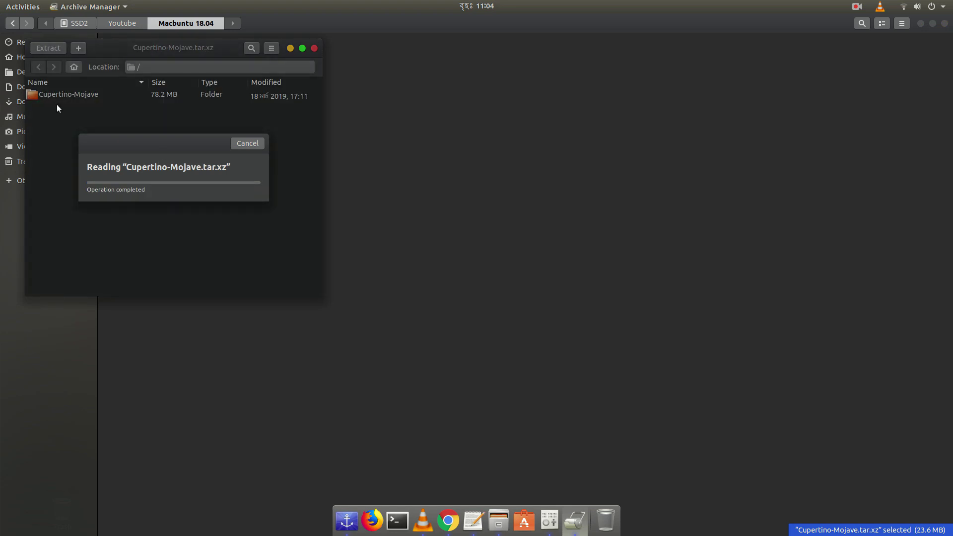
left_click_drag(68, 97, 536, 138)
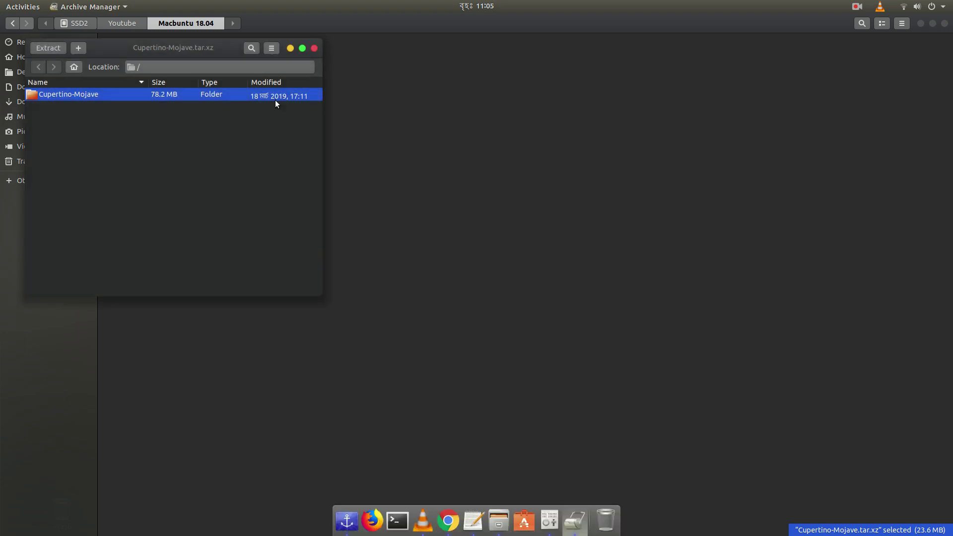
- Close Archive Manager, select the extracted Cupertino-Mojave folder, and go to Home
left_click(314, 49)
left_click(147, 68)
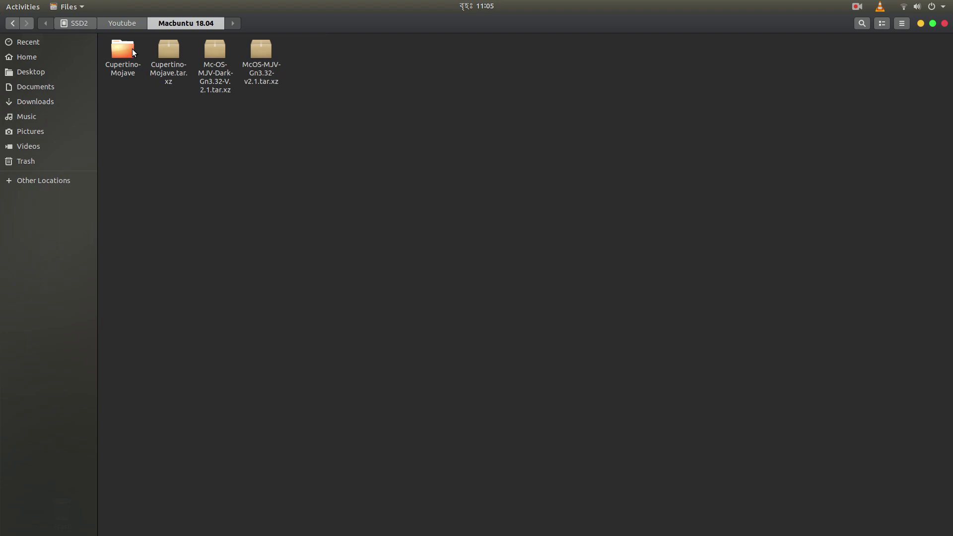
left_click(132, 49)
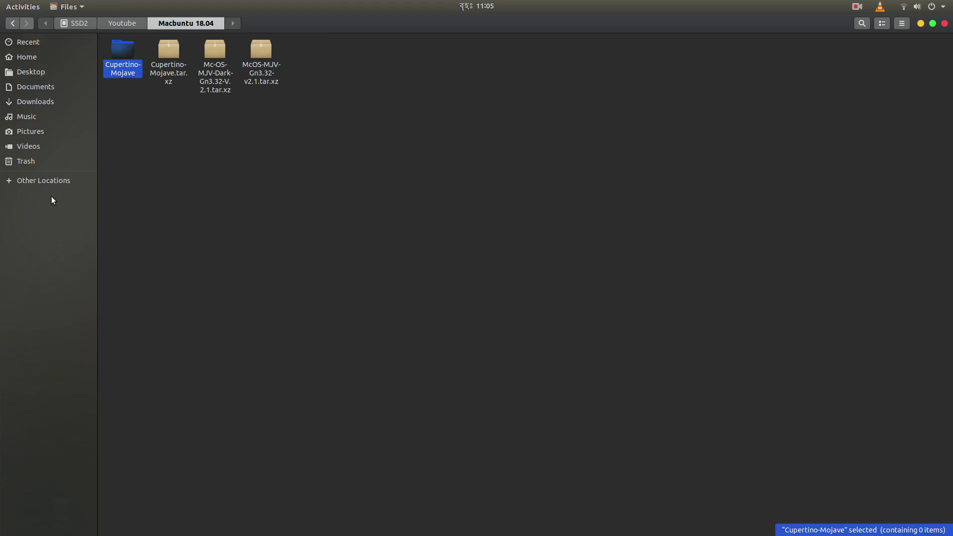
left_click(35, 57)
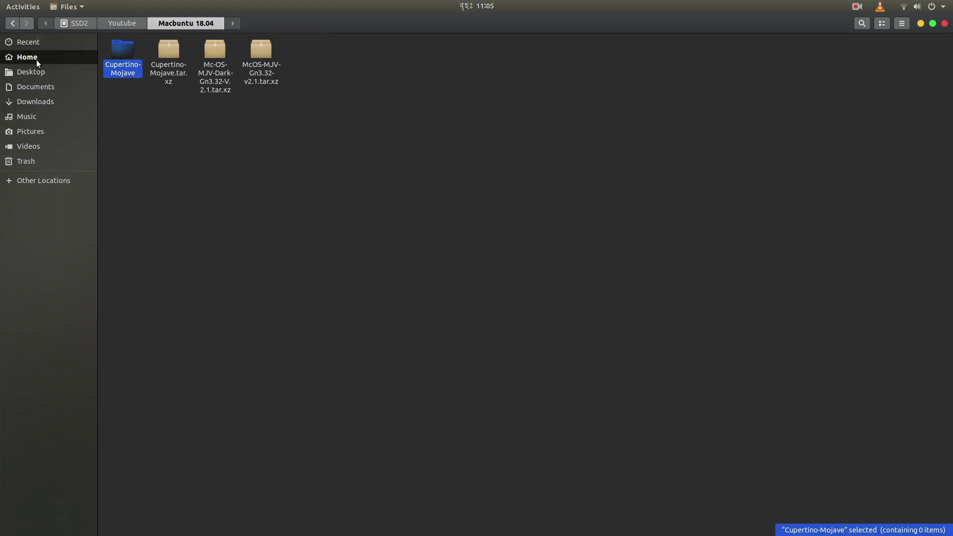
- Create a new hidden folder named .icons in Home and open it
right_click(431, 217)
left_click(472, 221)
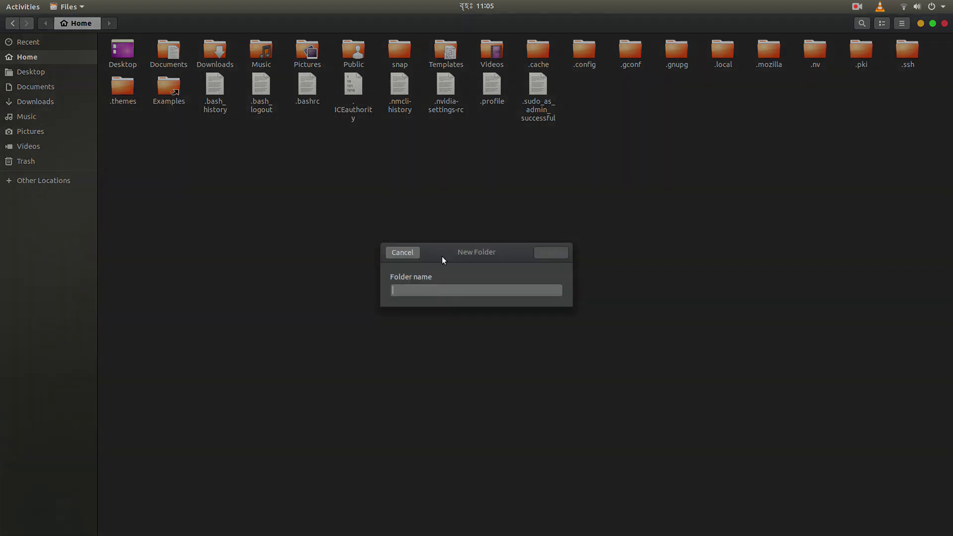
type(".")
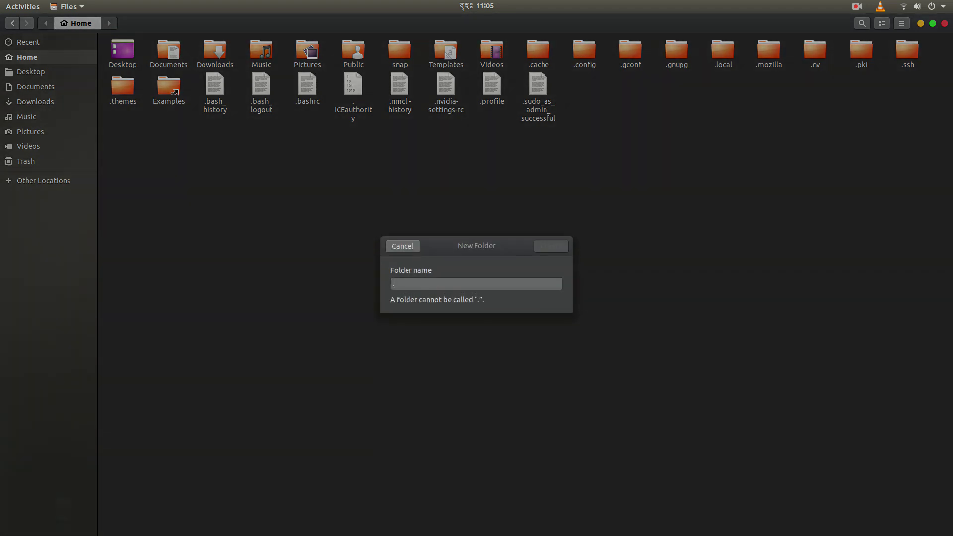
type("icons")
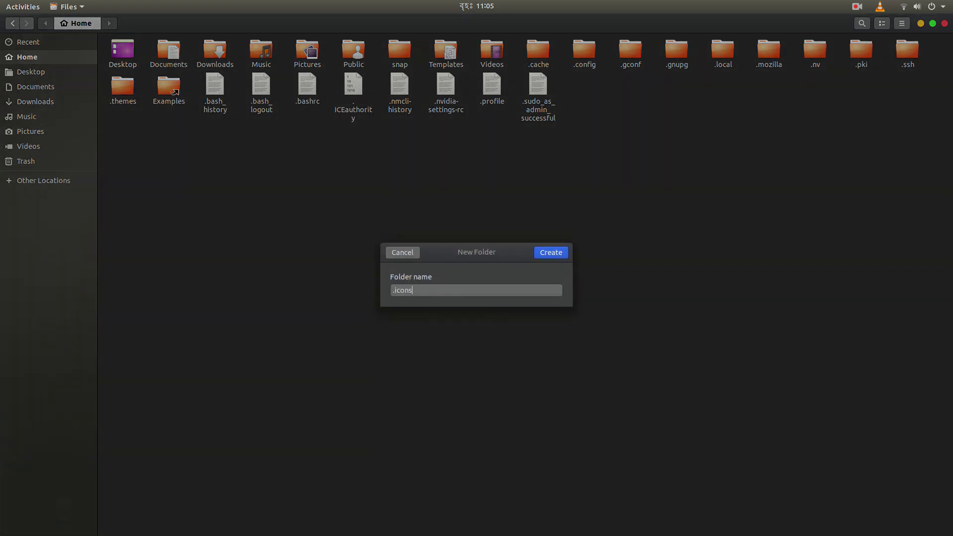
key("Return")
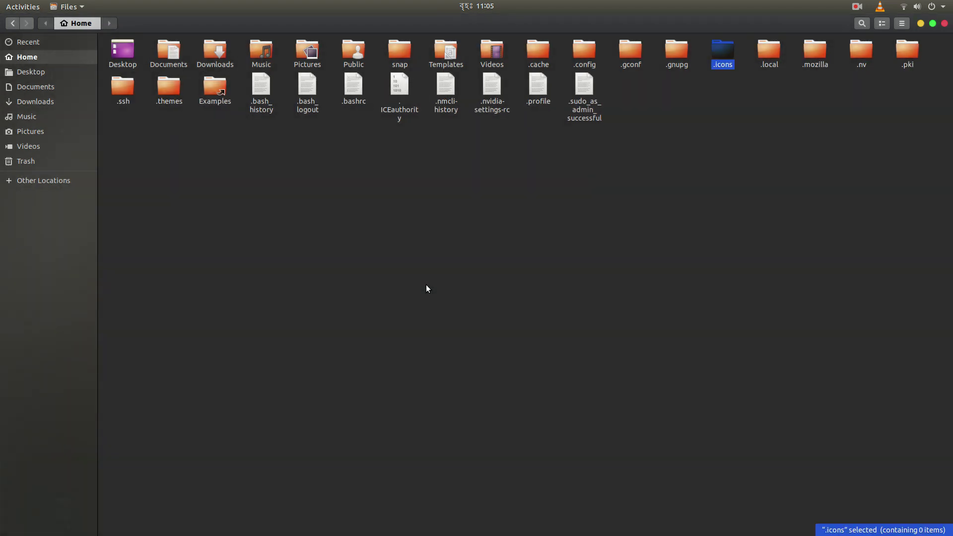
double_click(731, 53)
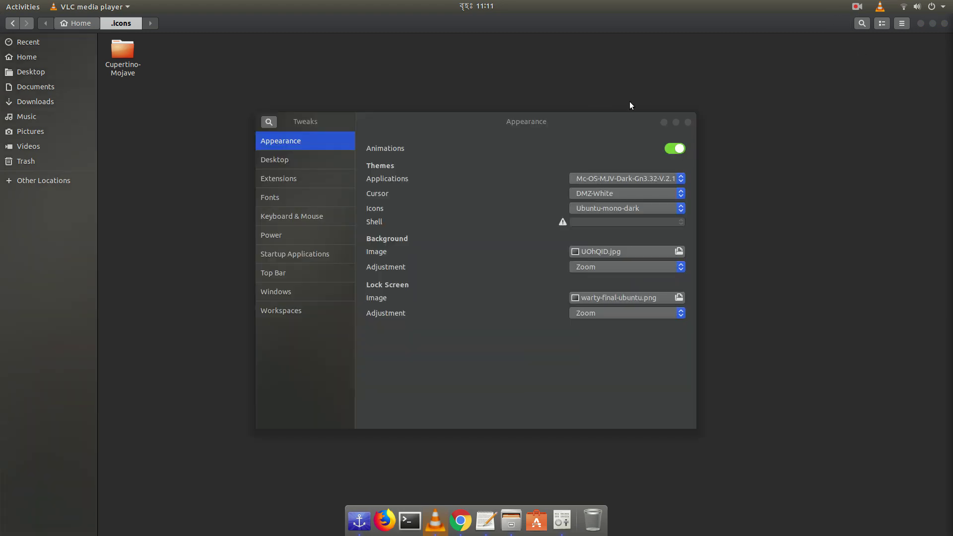
- Close GNOME Tweaks and relaunch it by searching 'tweak' in Activities
left_click(687, 122)
left_click(9, 526)
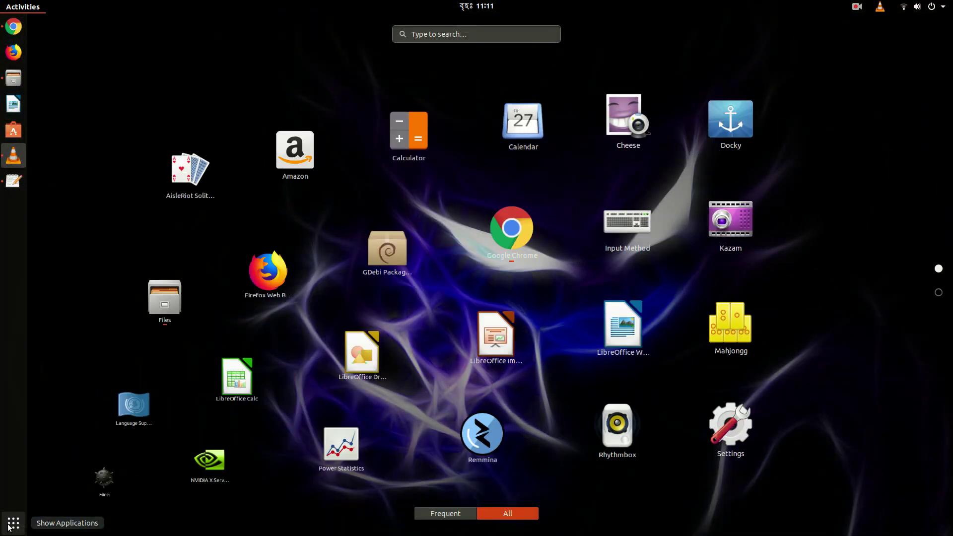
type("tweak")
key("Return")
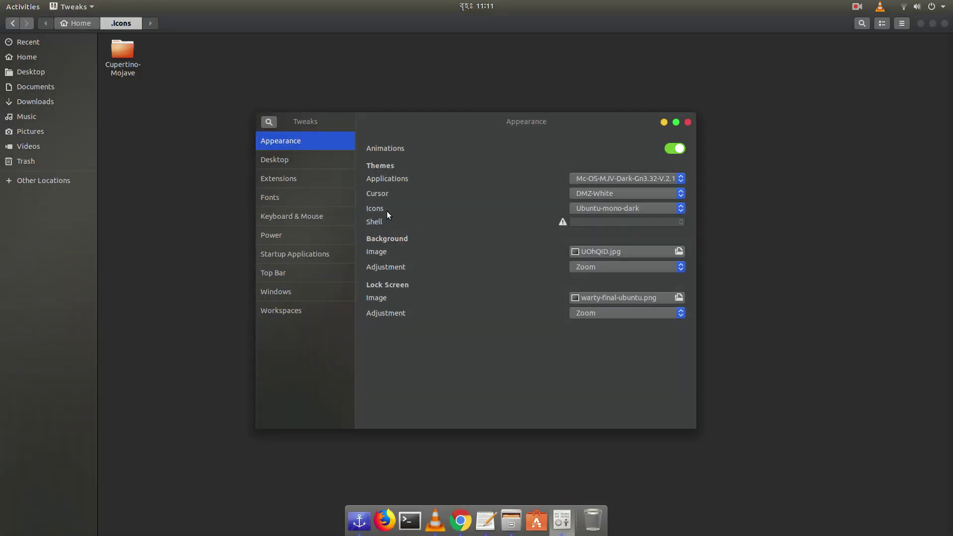
- Set the Icons theme to Cupertino-Mojave, close Tweaks, and return Files to Home
left_click(597, 210)
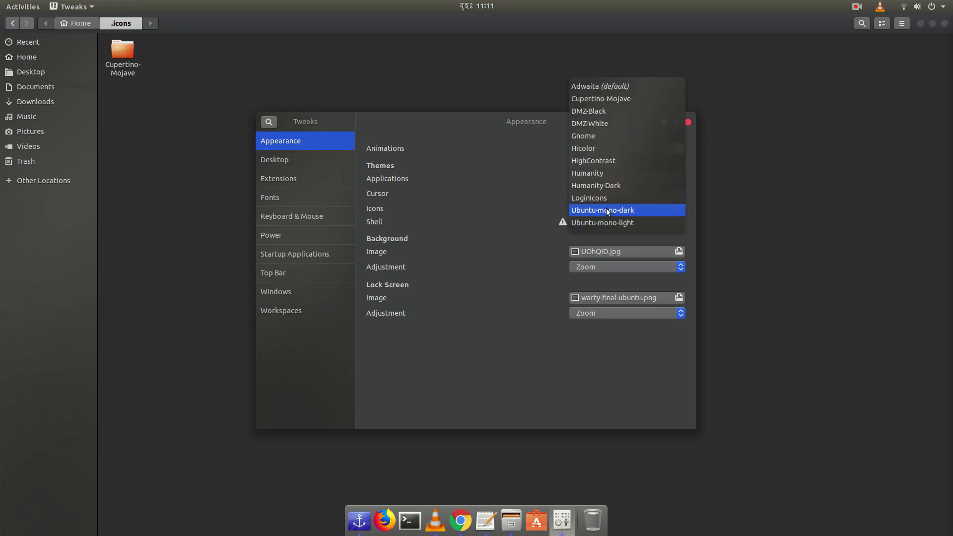
left_click(607, 99)
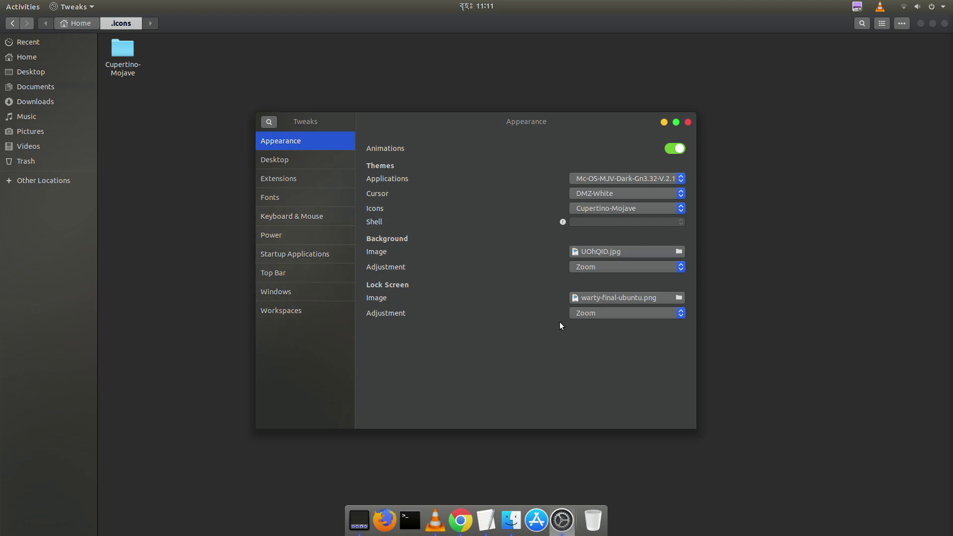
left_click(688, 123)
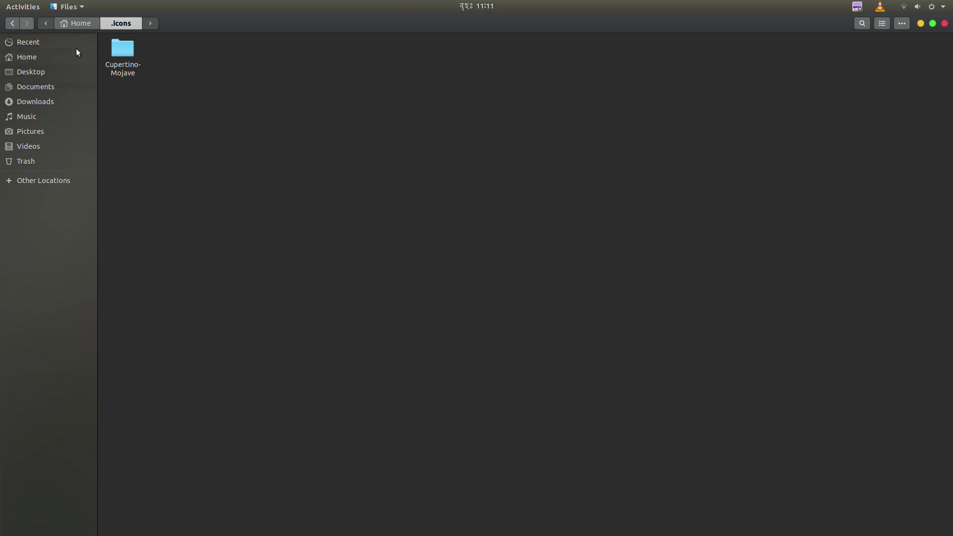
left_click(83, 25)
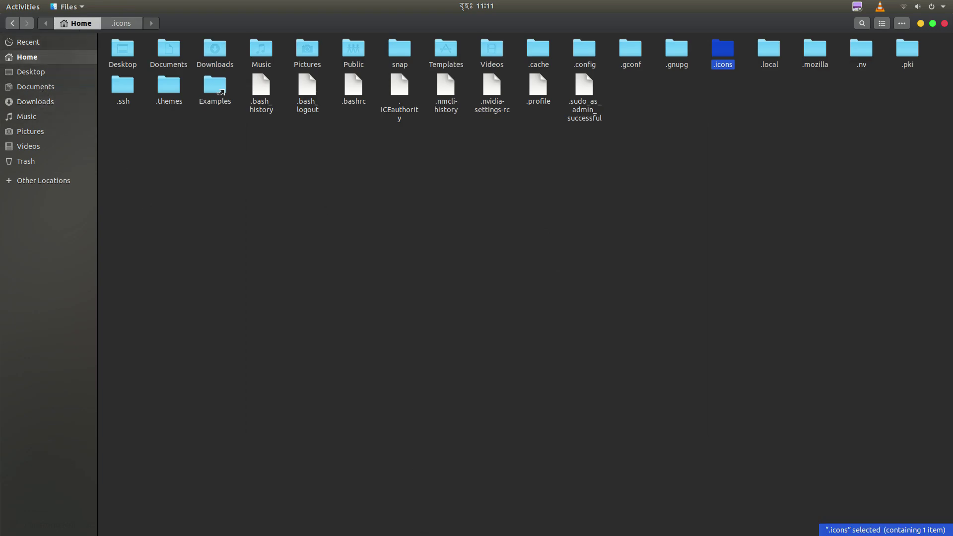
- Review the Capitaine Cursors page's dark and white r3 variant download entries
mouse_move(1, 312)
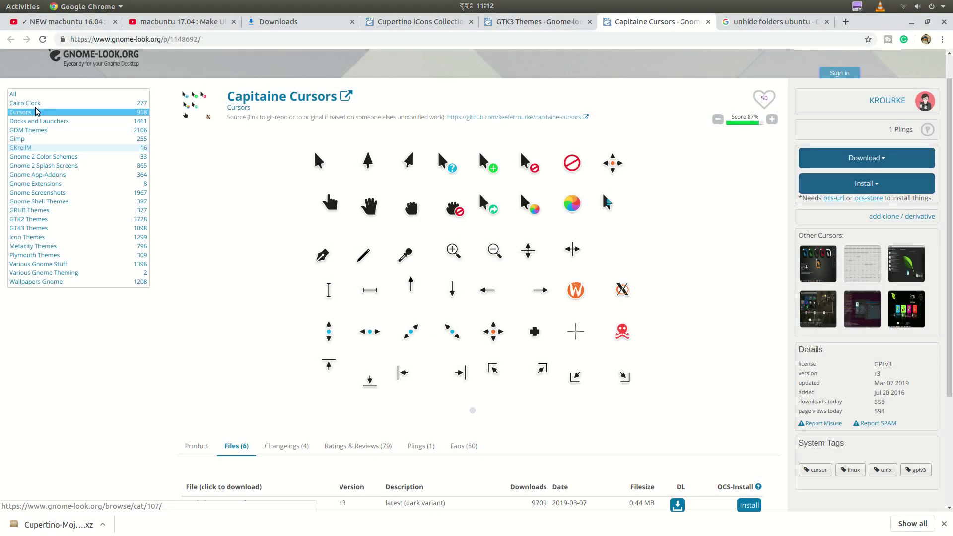
scroll(437, 339, "down", 3)
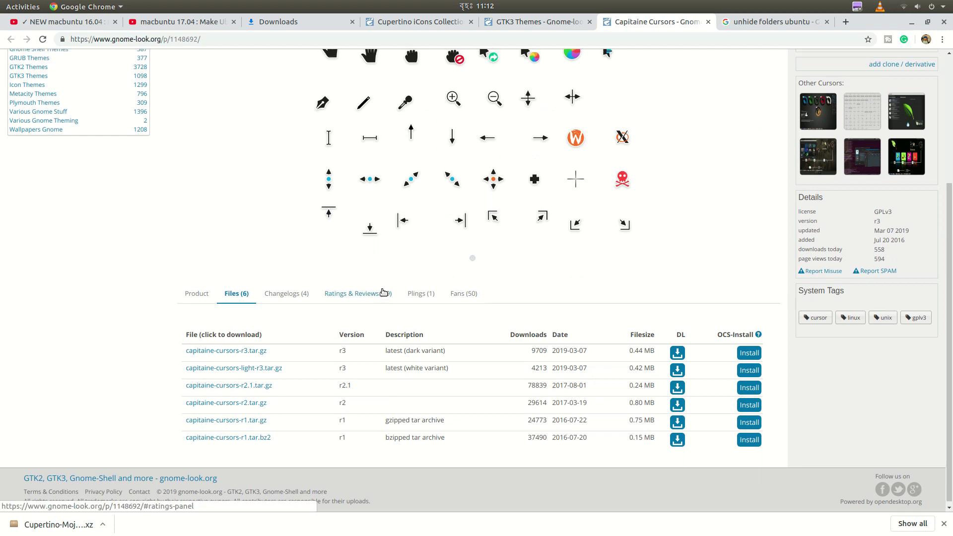
scroll(383, 291, "up", 2)
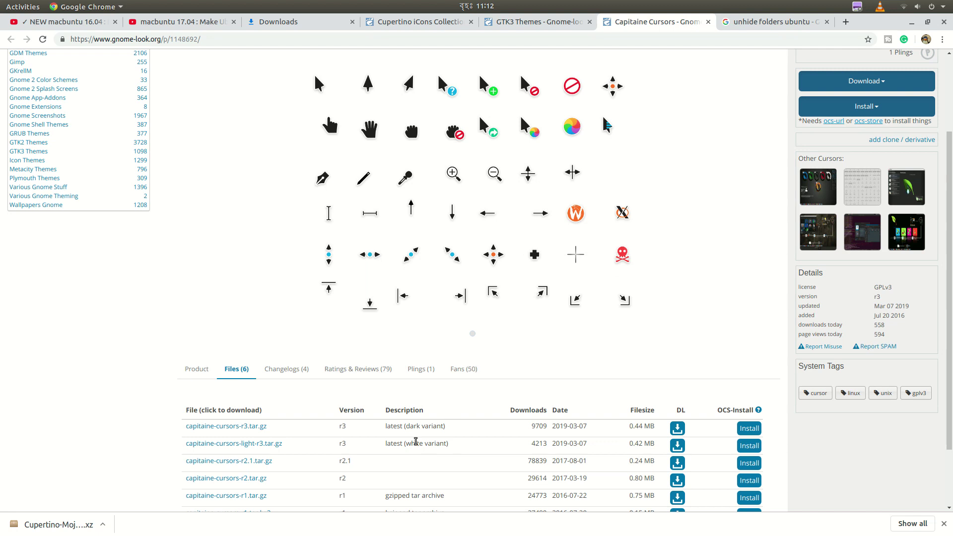
triple_click(401, 445)
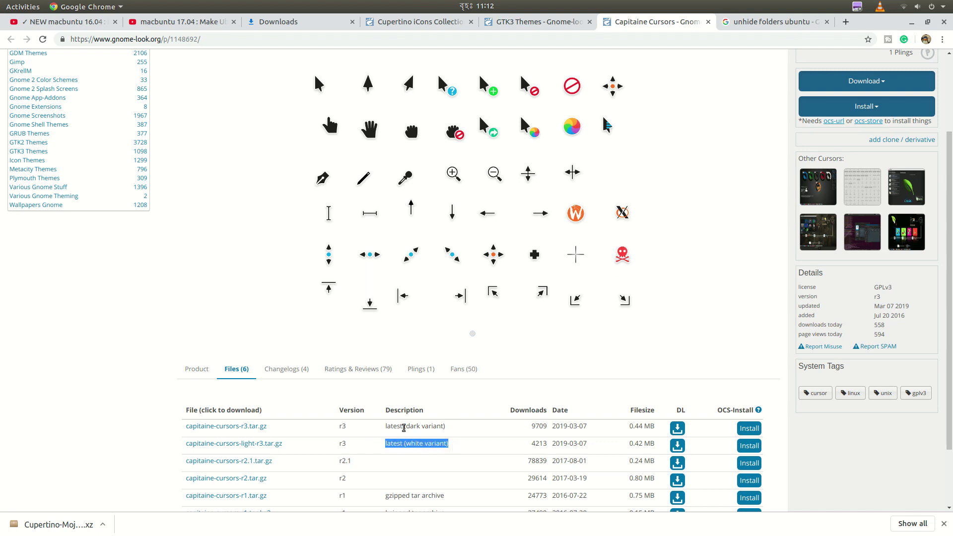
left_click_drag(401, 426, 447, 426)
scroll(449, 455, "down", 1)
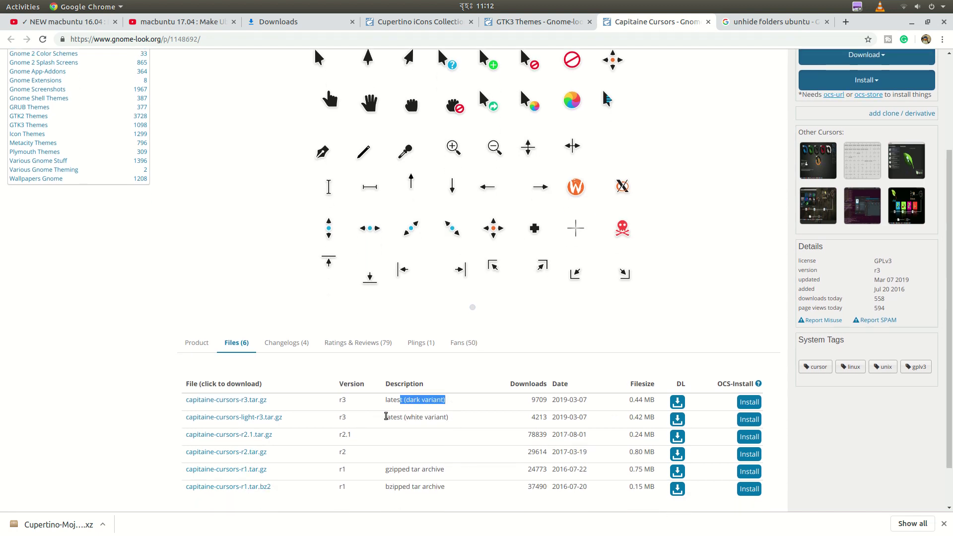
left_click(408, 417)
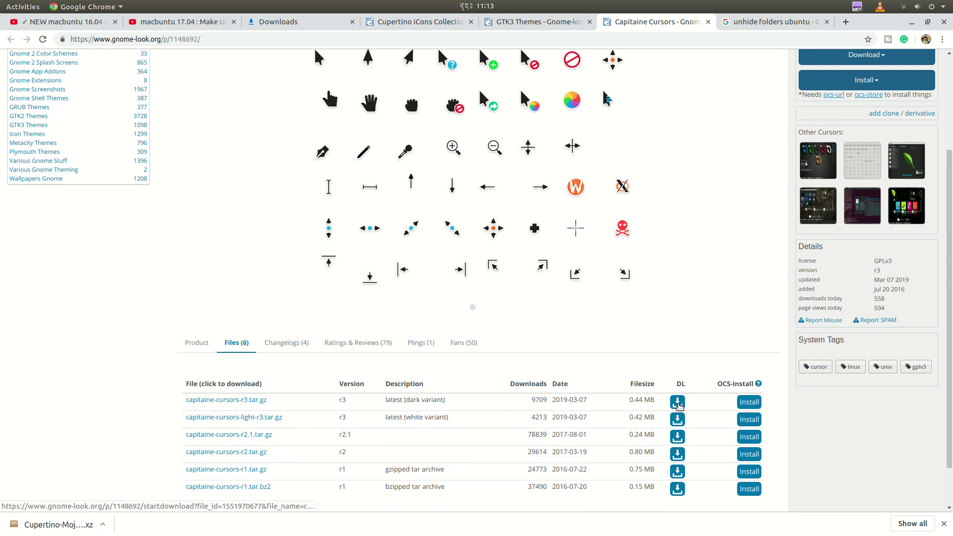
- Download the dark r3 (0.44 MB) and white light-r3 (0.42 MB) archives, then show all downloads
left_click(678, 405)
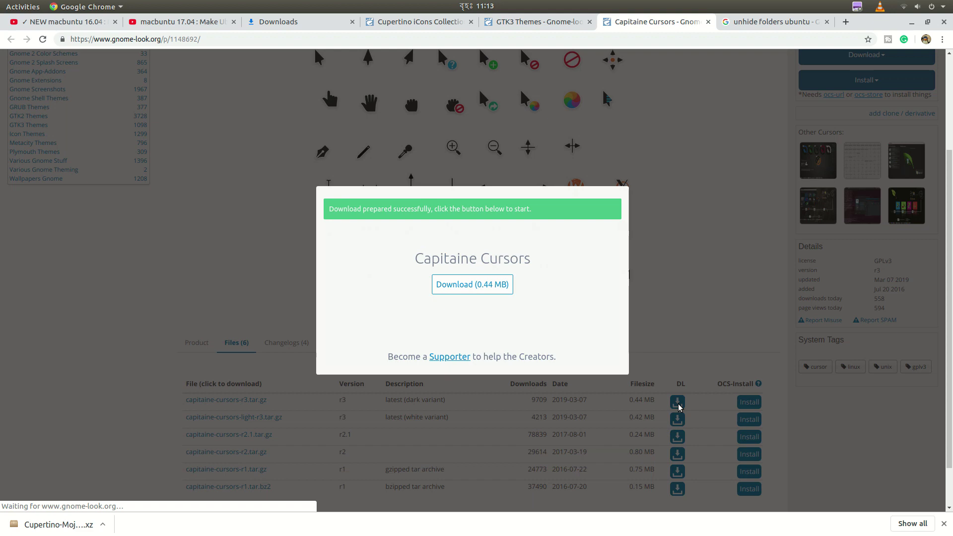
left_click(464, 284)
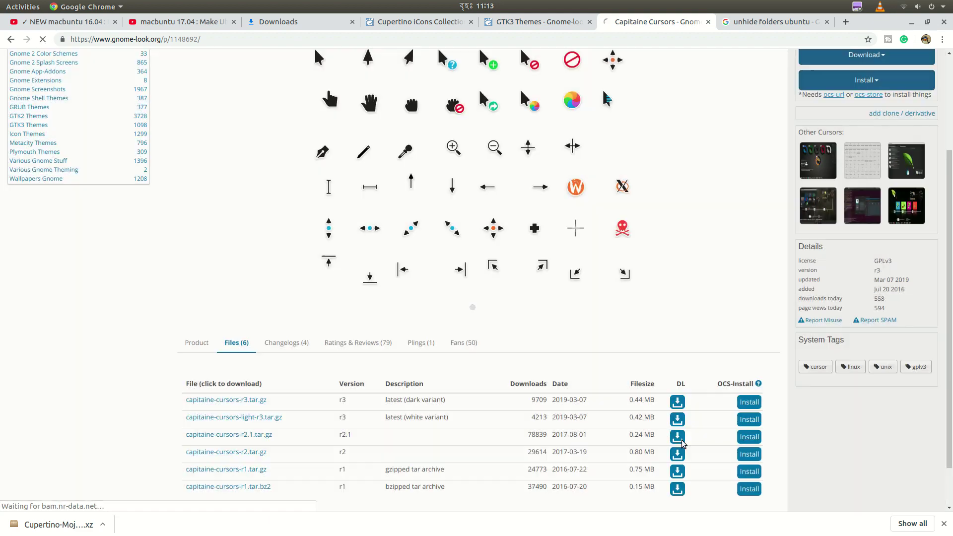
left_click(677, 421)
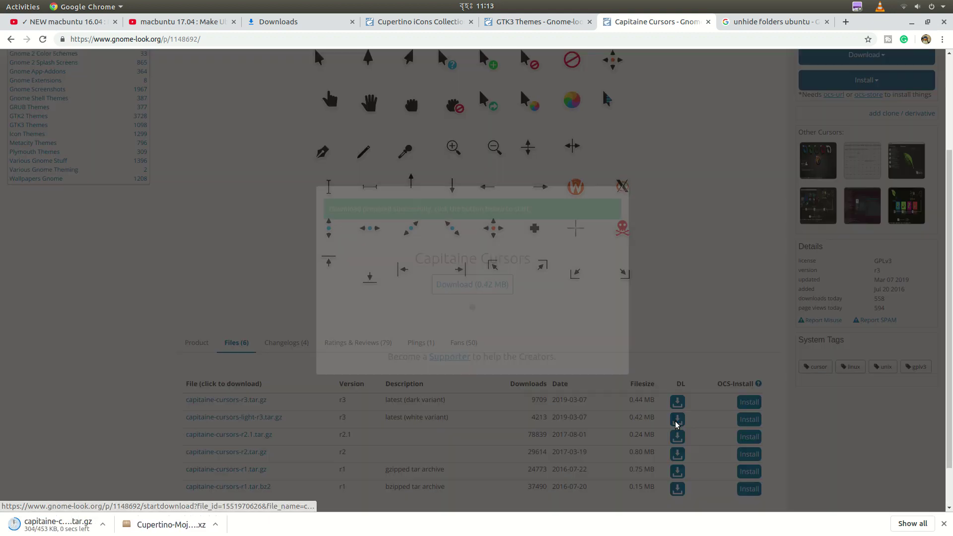
left_click(501, 287)
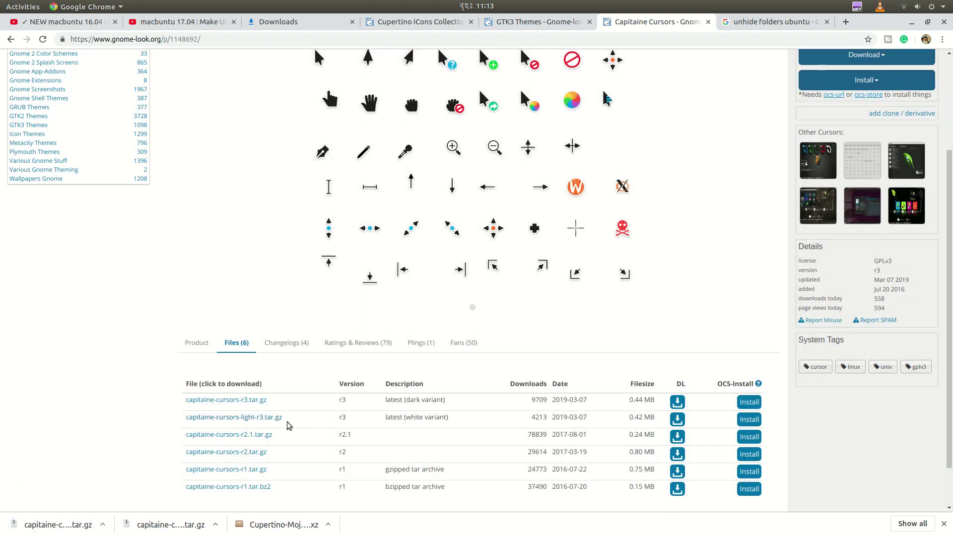
left_click(906, 523)
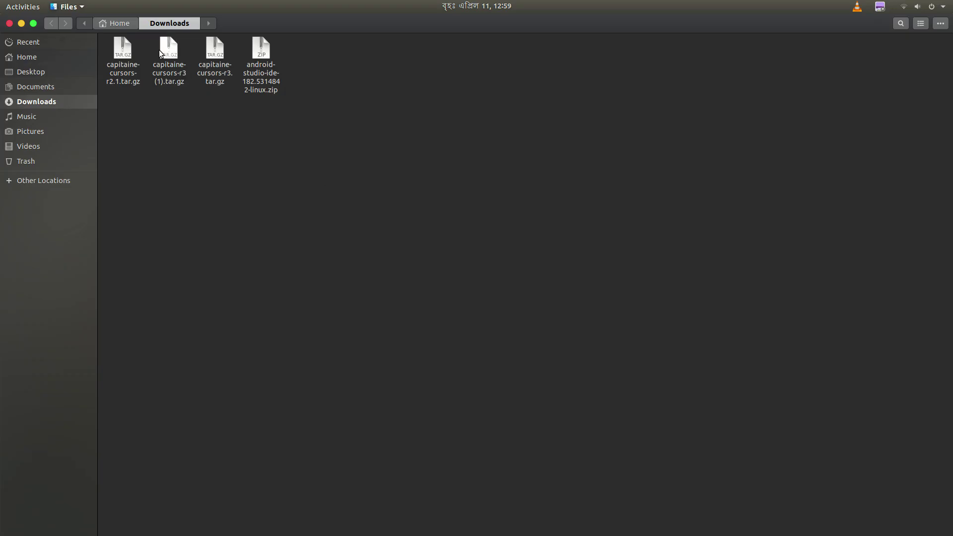
- Open capitaine-cursors-r3 (1).tar.gz and extract the cursors folder and index.theme into Downloads
left_click(160, 52)
key("Right")
key("Right")
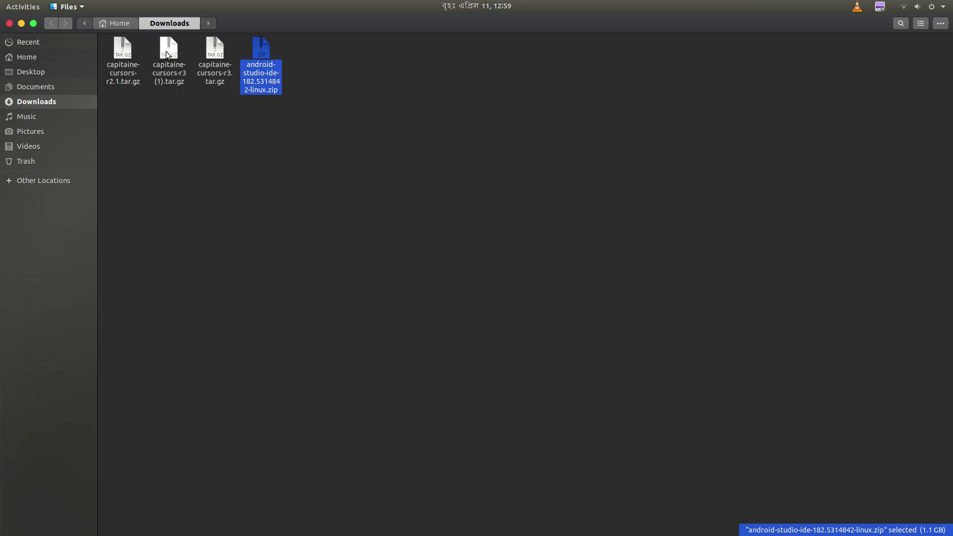
double_click(166, 51)
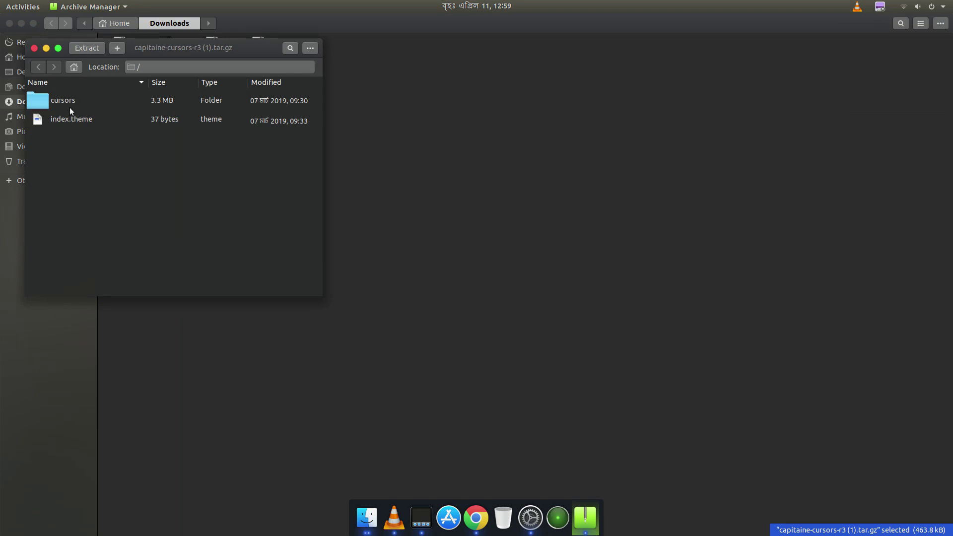
left_click_drag(70, 104, 442, 183)
left_click_drag(135, 122, 432, 159)
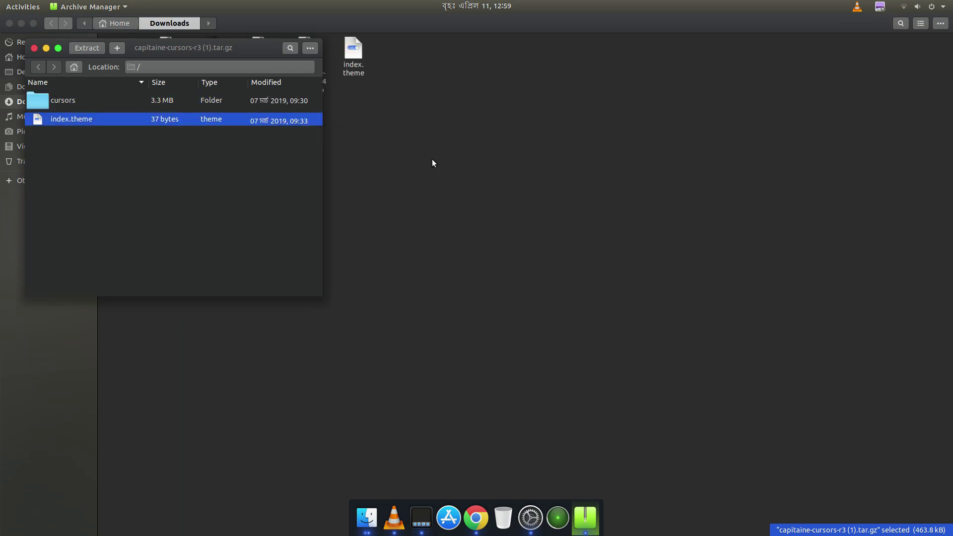
- Create a 'Cursor Black' folder in Downloads and move cursors and index.theme into it
left_click(424, 157)
right_click(415, 150)
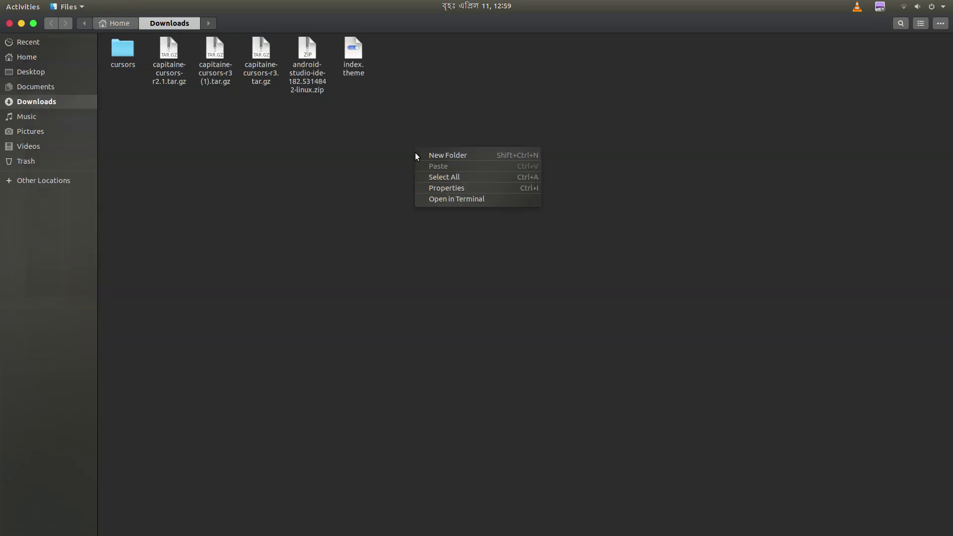
left_click(452, 155)
type("Cursor Black")
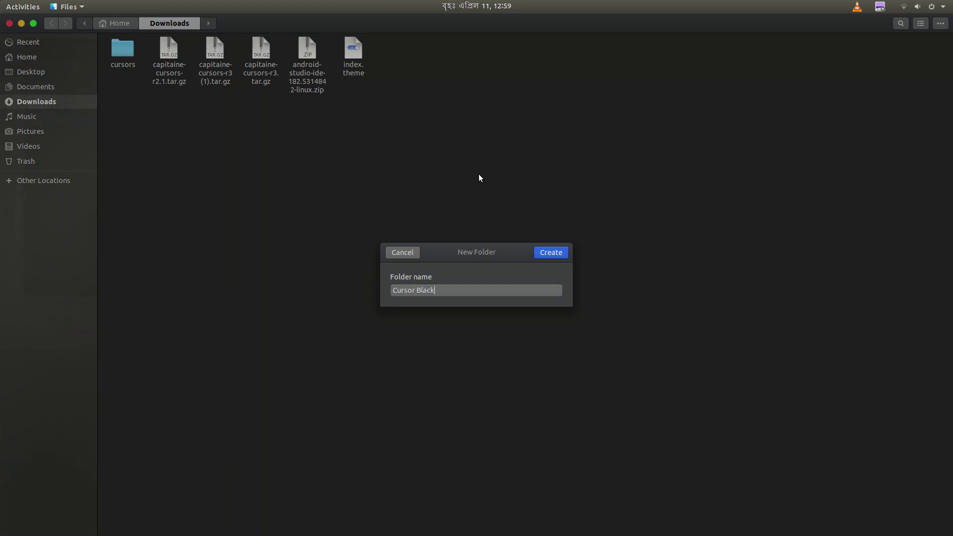
key("Return")
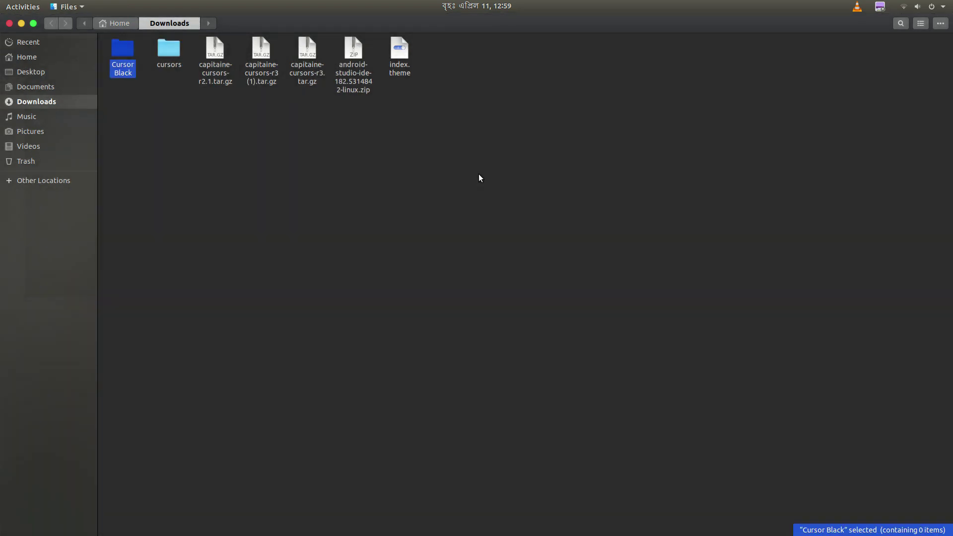
left_click_drag(169, 49, 124, 52)
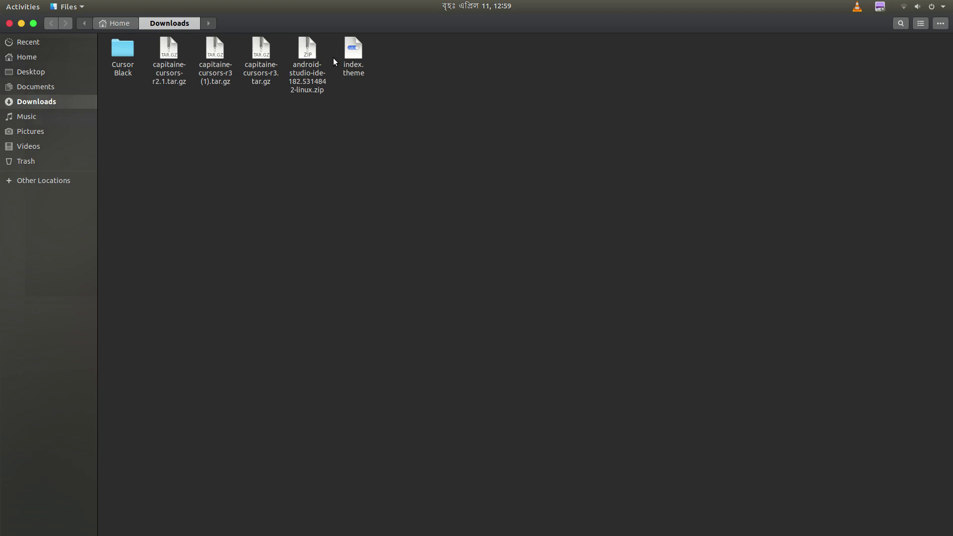
left_click_drag(347, 58, 124, 55)
left_click(125, 53)
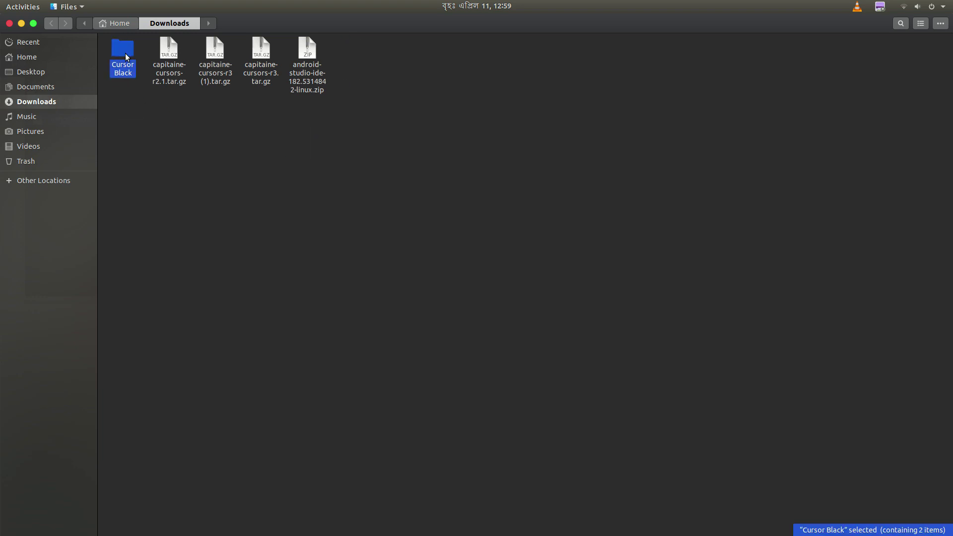
- Paste Cursor Black into the Home .icons folder, then open Tweaks' Appearance settings
left_click(23, 58)
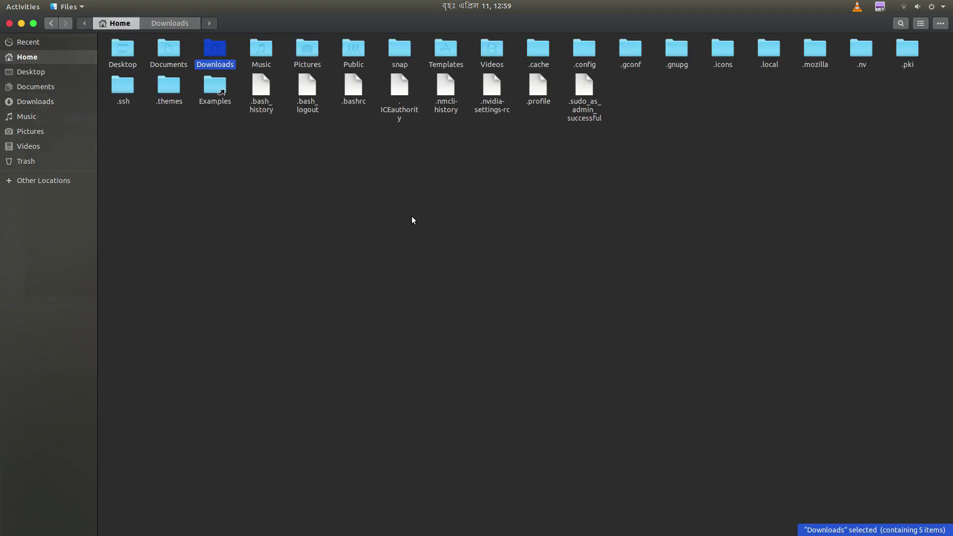
left_click(413, 220)
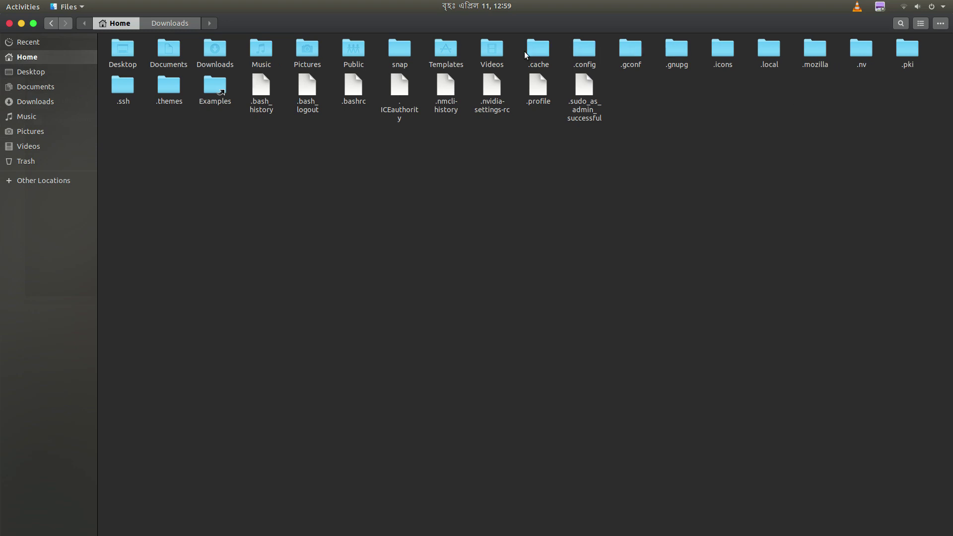
double_click(723, 49)
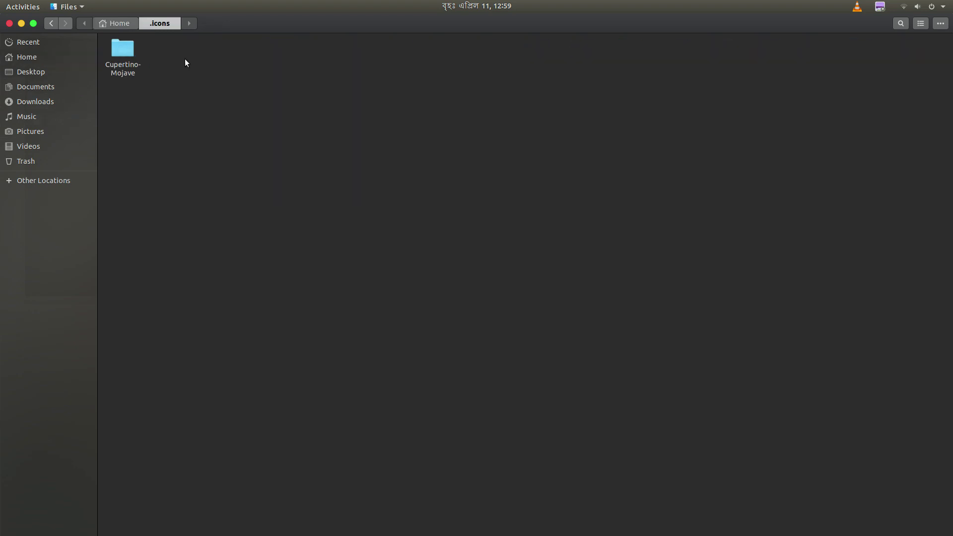
key("ctrl+v")
left_click(260, 121)
left_click(522, 511)
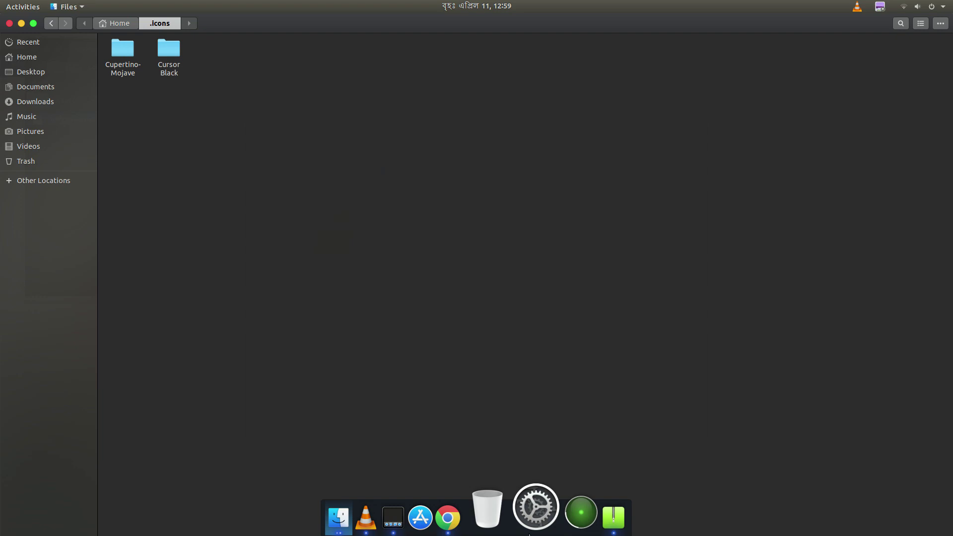
left_click(529, 532)
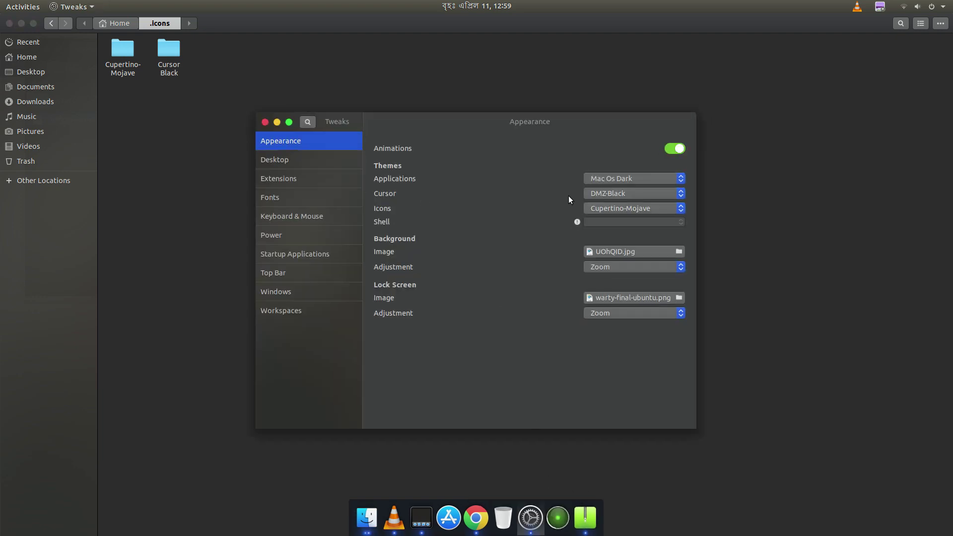
- Set the cursor theme to Cursor Black, keeping Cupertino-Mojave icons and Mac Os Dark applications
left_click(611, 194)
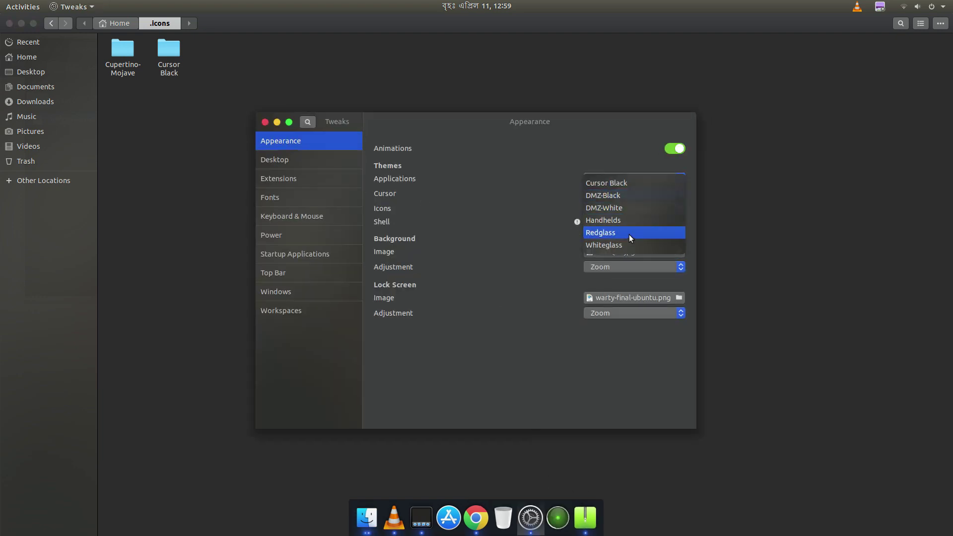
left_click(609, 183)
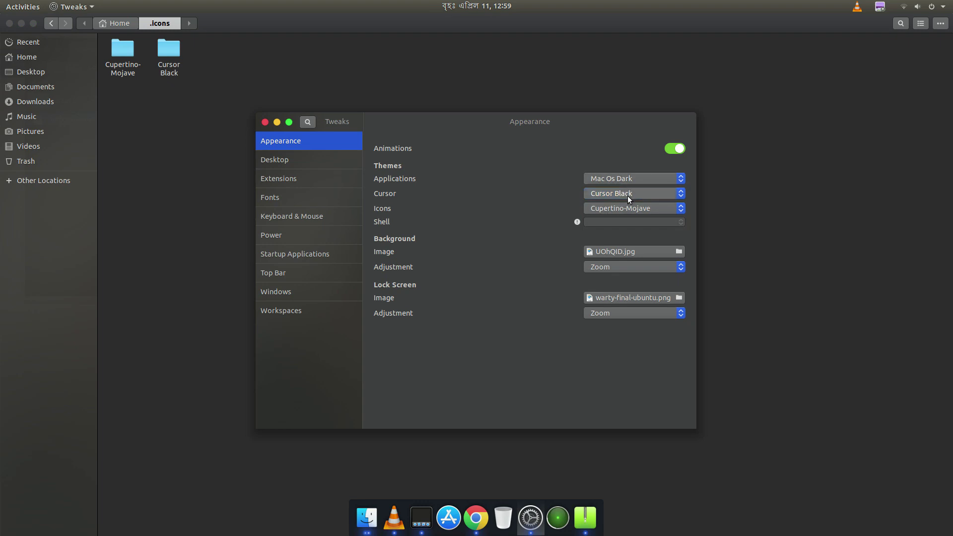
left_click(627, 196)
left_click(606, 197)
left_click(603, 208)
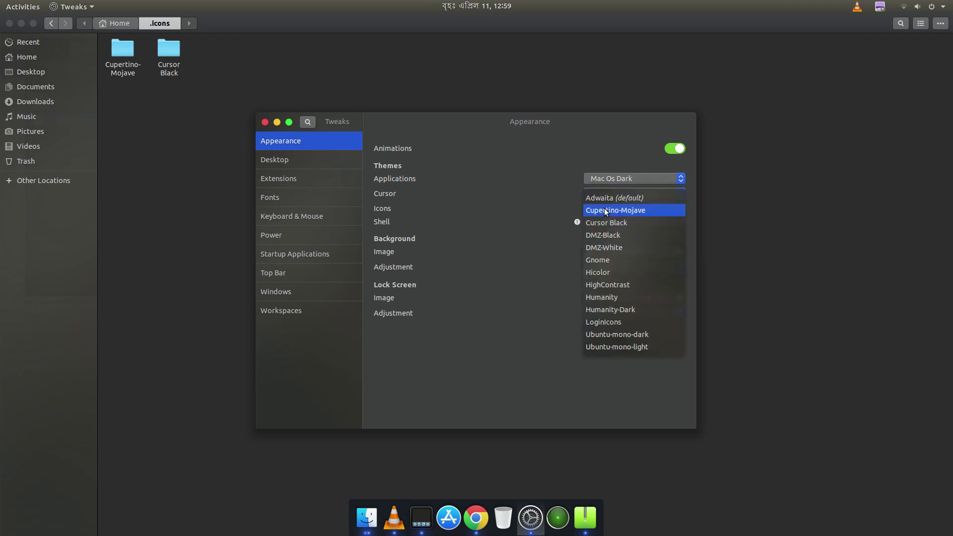
left_click(610, 210)
left_click(598, 180)
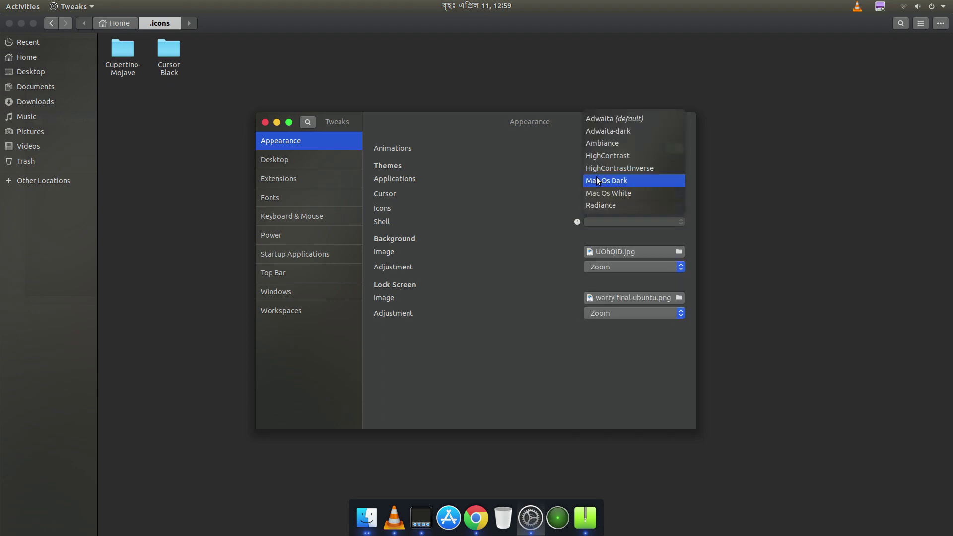
left_click(595, 182)
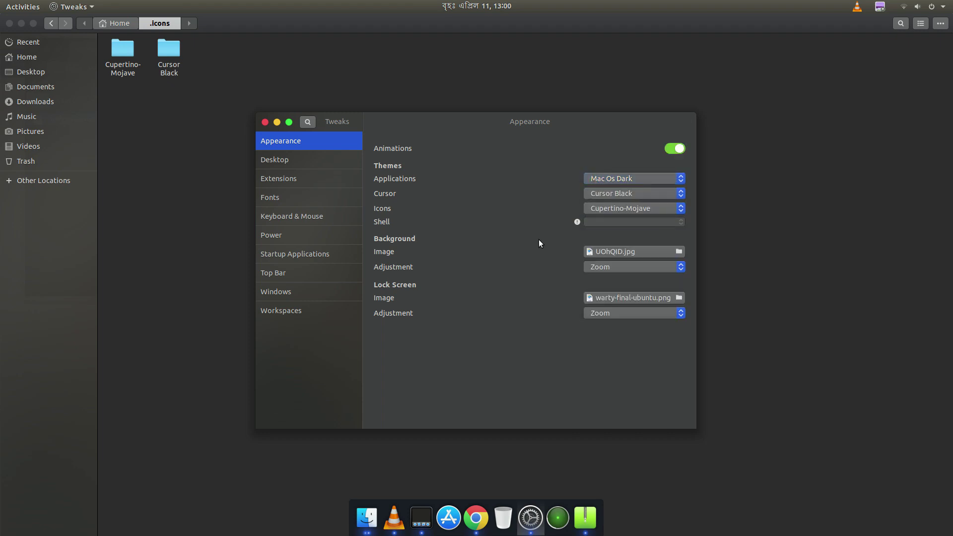
left_click(502, 5)
left_click(514, 12)
- Close Tweaks and switch the terminal to a root shell with sudo su
left_click(265, 122)
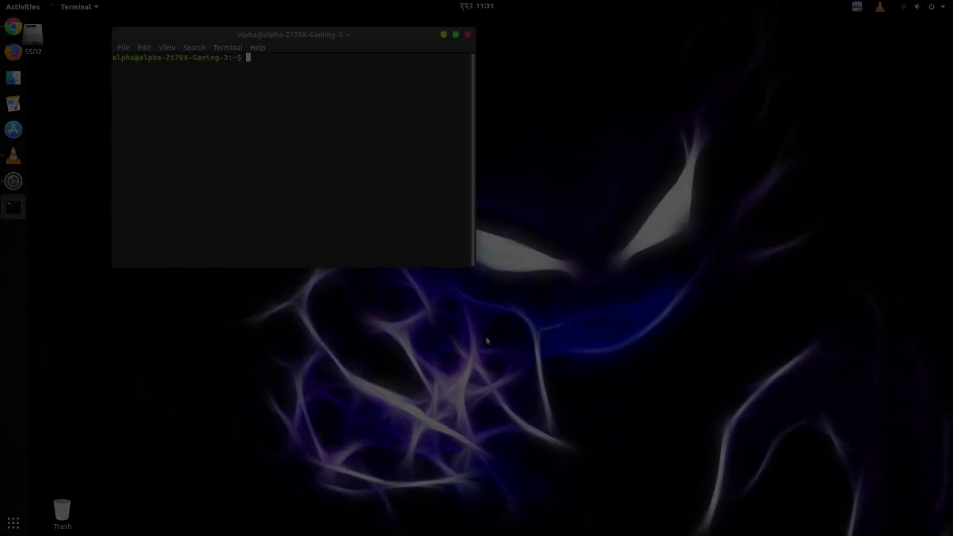
type("sud")
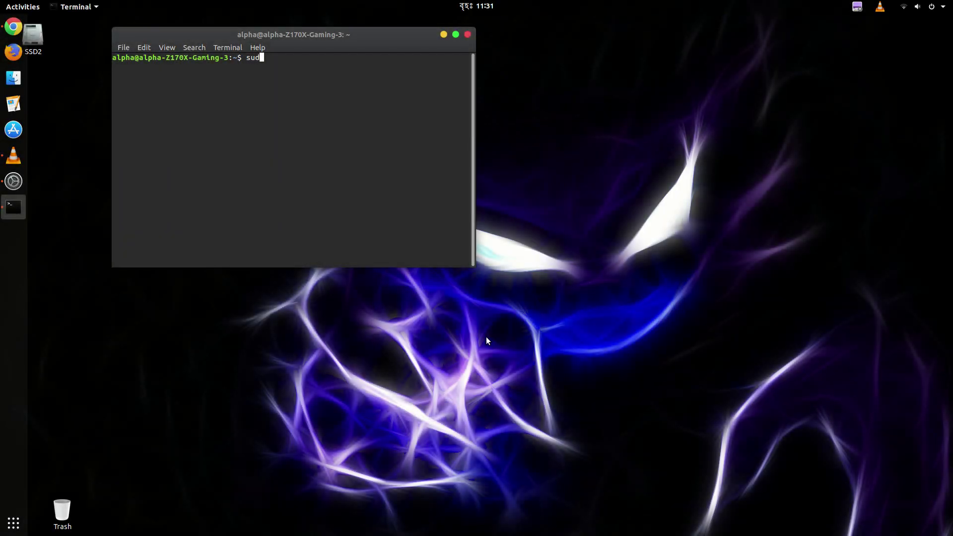
type("o su")
key("Return")
key("Return")
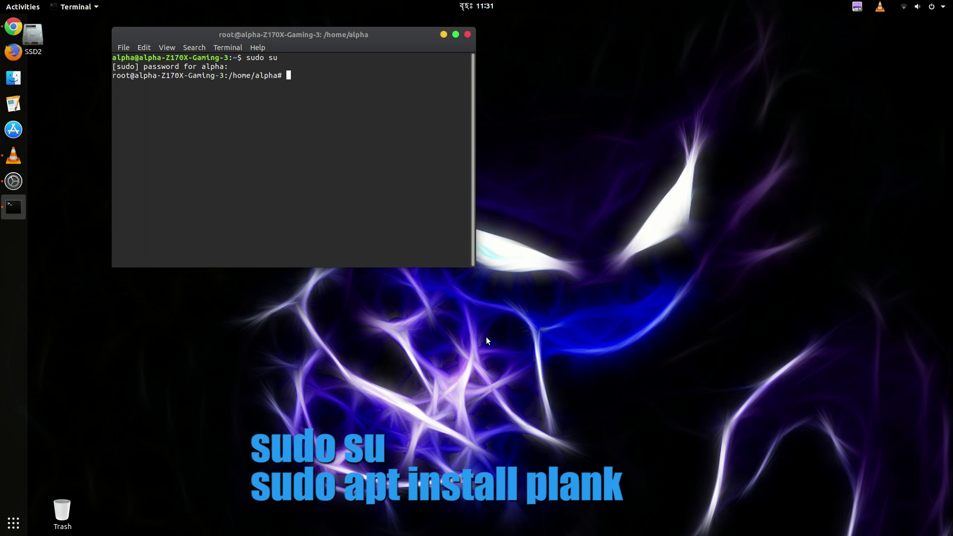
- Install plank with 'sudo apt install plank', confirming with y, then exit the root shell
type("sudo apt install p")
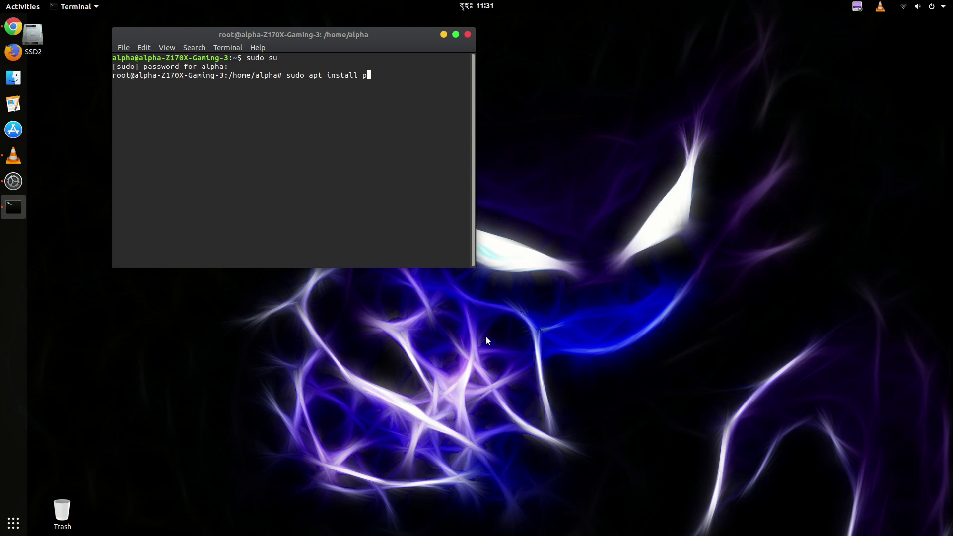
type("lank")
key("Return")
type("y")
key("Return")
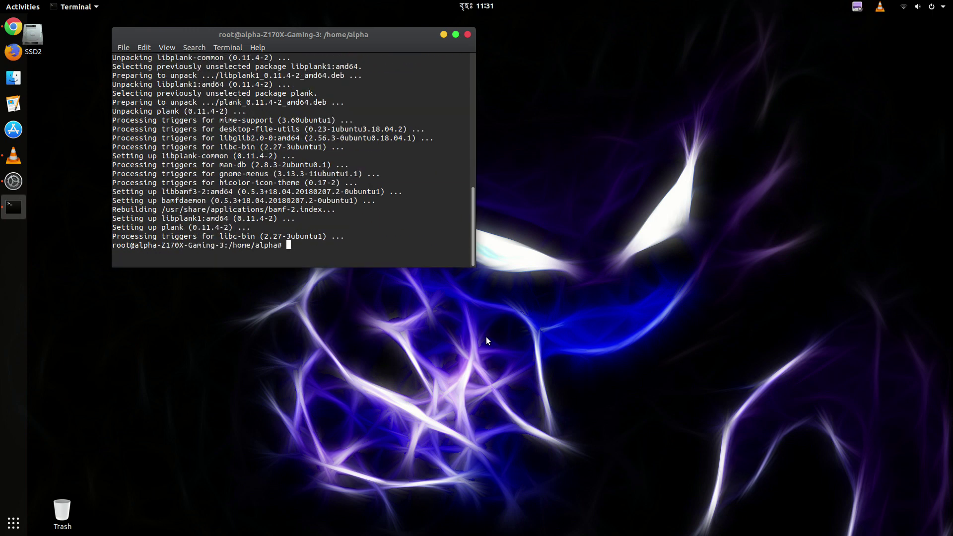
type("exit")
key("Return")
- Exit the terminal and launch the Plank dock from the application search
type("exit")
key("Return")
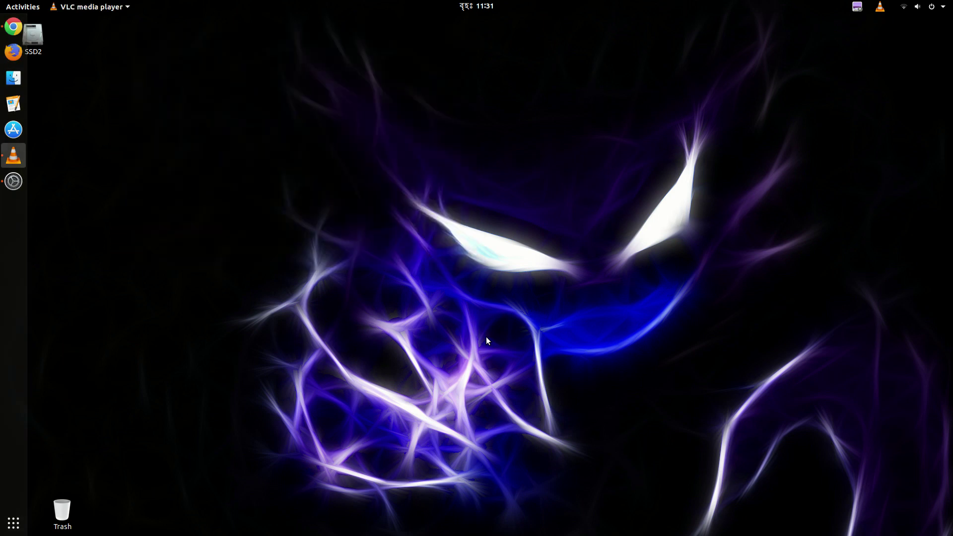
left_click(14, 523)
type("plank")
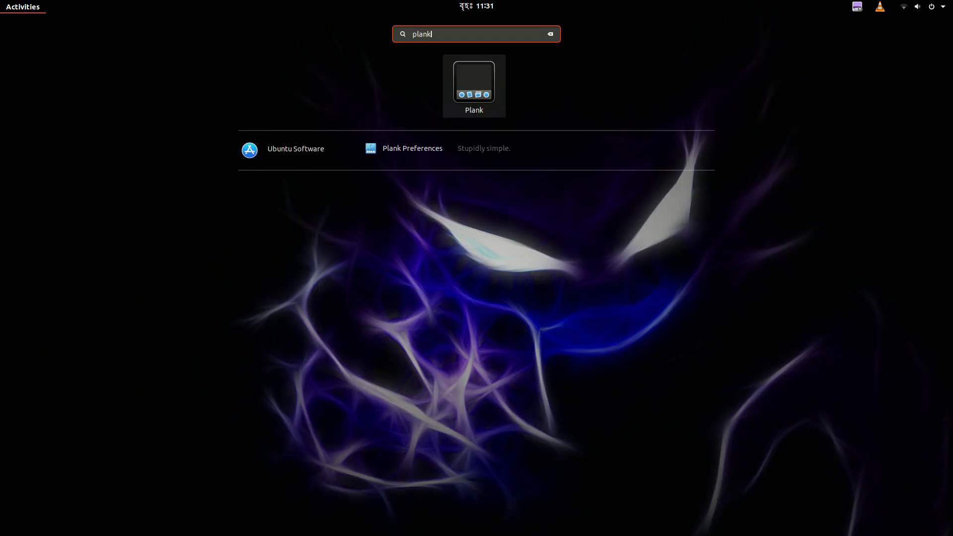
key("Return")
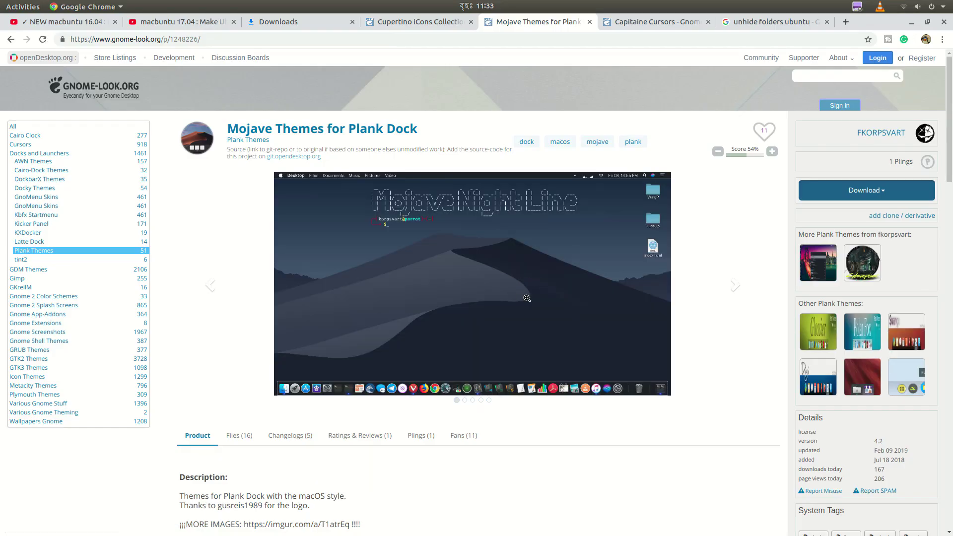
- Download macOS Mojave Night.zip (0.01 MB) from the Mojave Themes for Plank Dock Files list
scroll(541, 298, "down", 3)
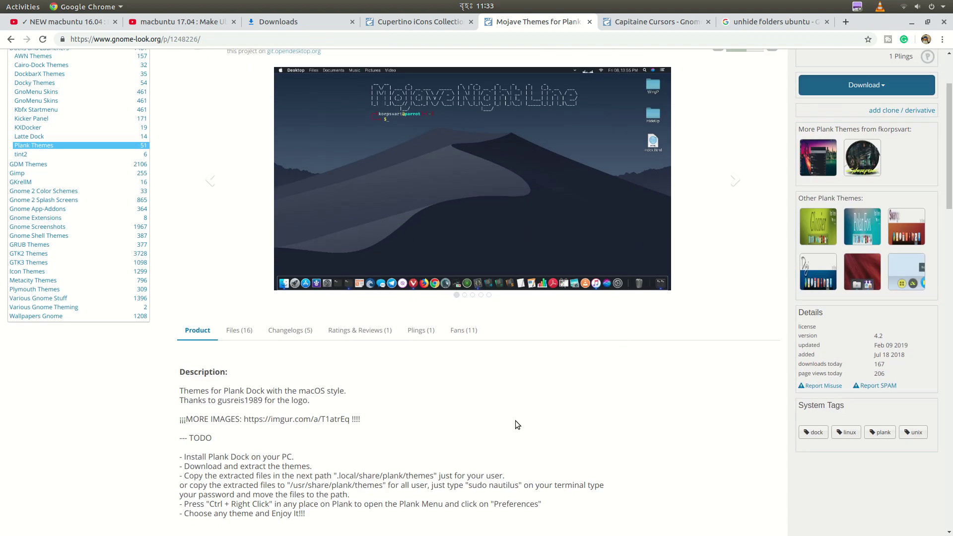
scroll(276, 461, "down", 1)
left_click(238, 303)
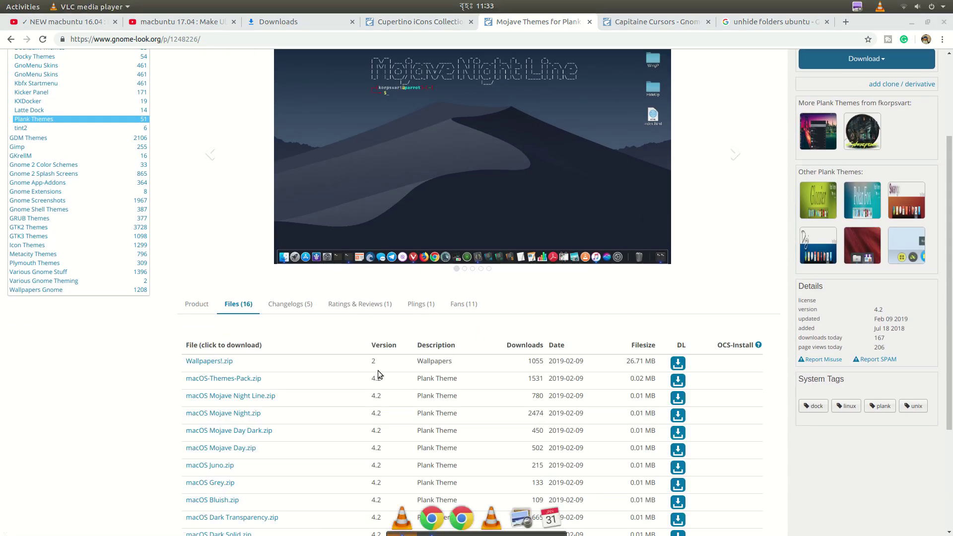
scroll(716, 263, "up", 3)
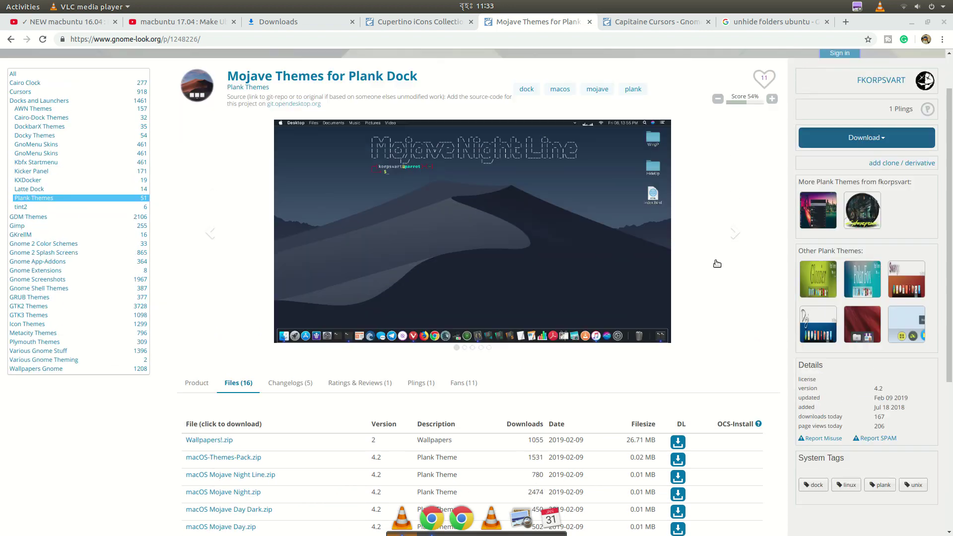
left_click(883, 142)
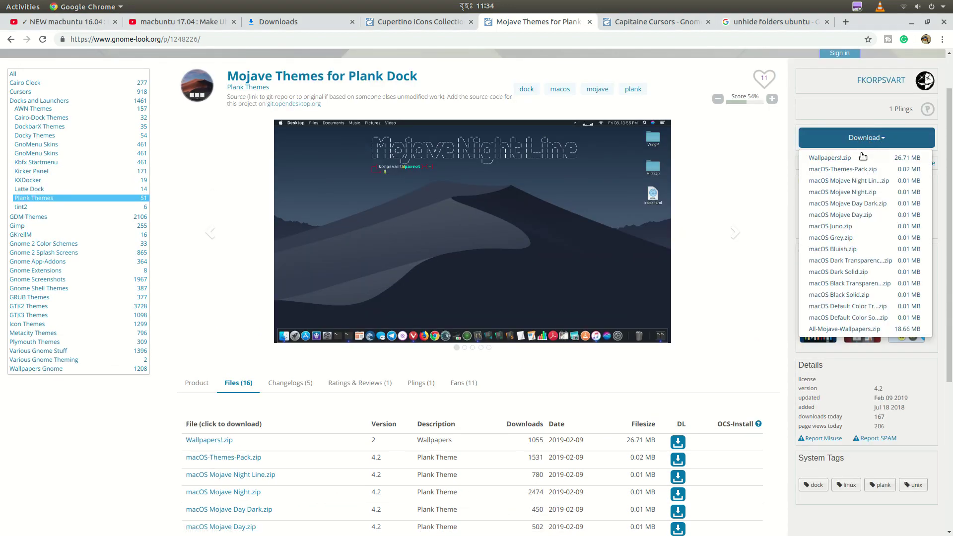
left_click(843, 193)
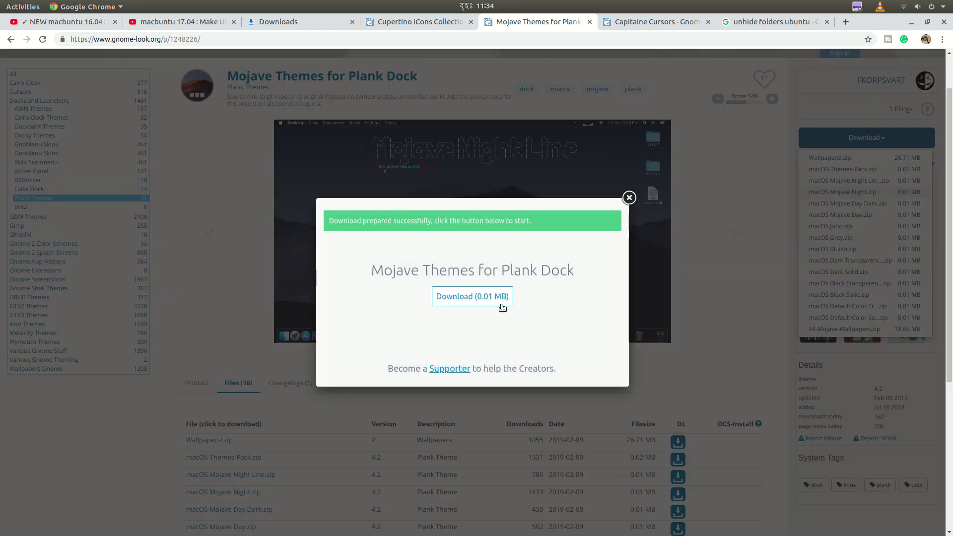
left_click(499, 303)
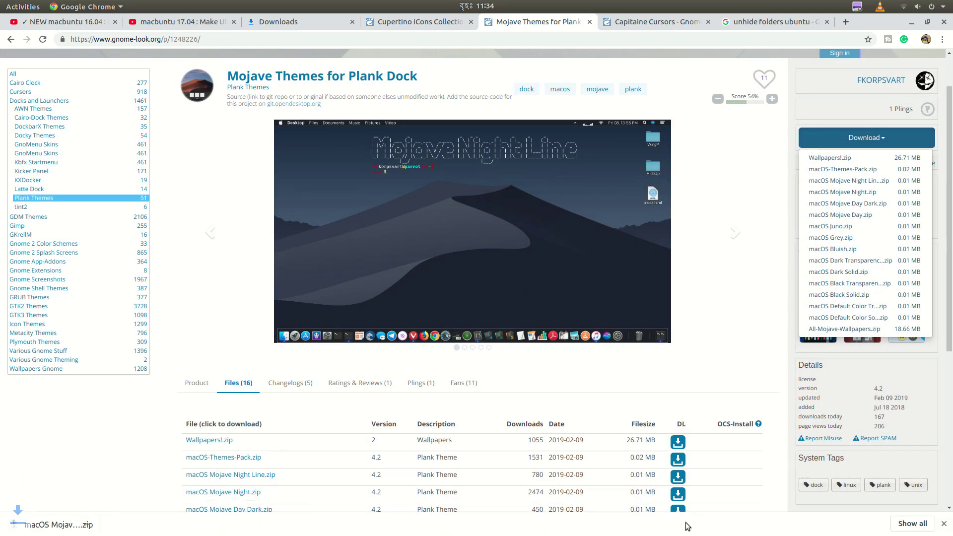
- Extract the macOS Mojave Night folder from its downloaded zip into Macbuntu 18.04
left_click(911, 522)
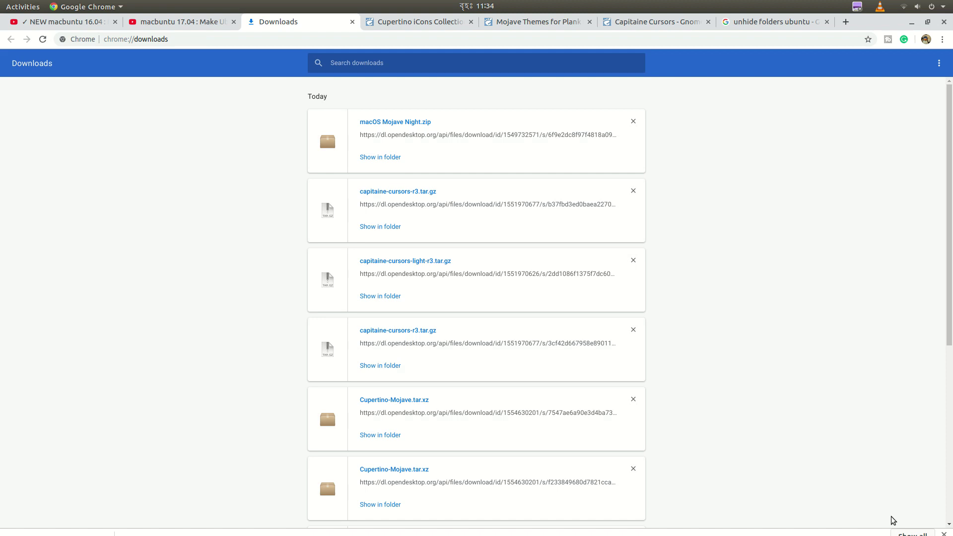
left_click(397, 159)
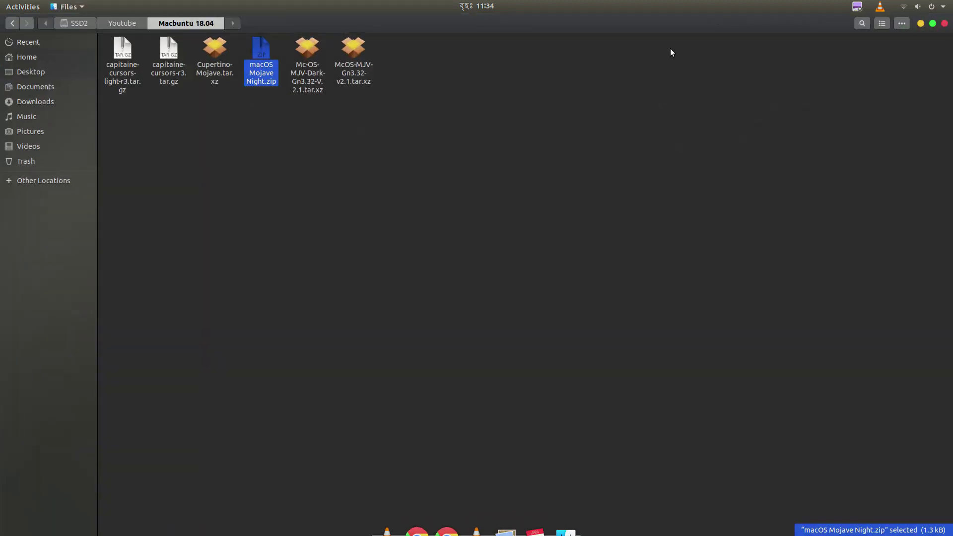
double_click(270, 49)
left_click_drag(143, 100, 491, 185)
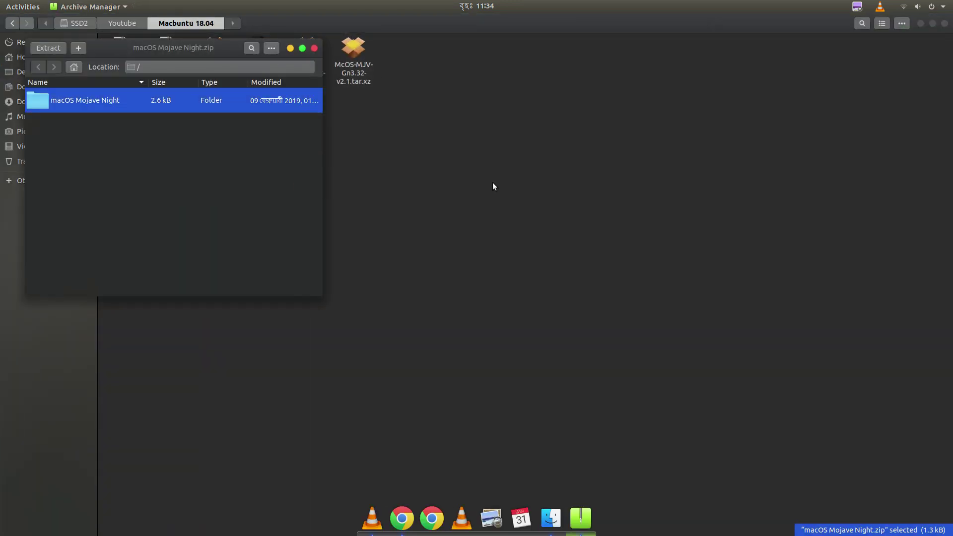
left_click(314, 48)
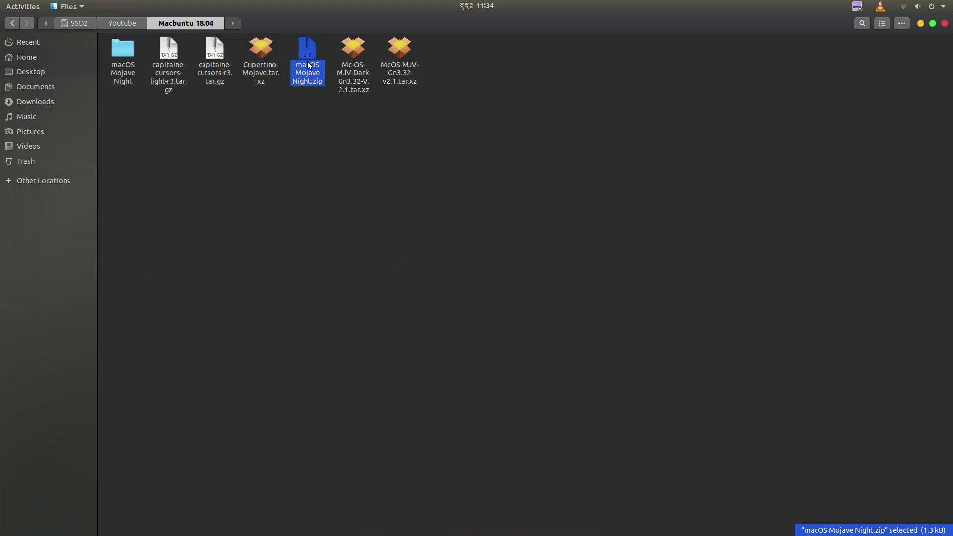
- Paste the macOS Mojave Night folder into ~/.local/share/plank/themes
left_click(35, 57)
double_click(769, 52)
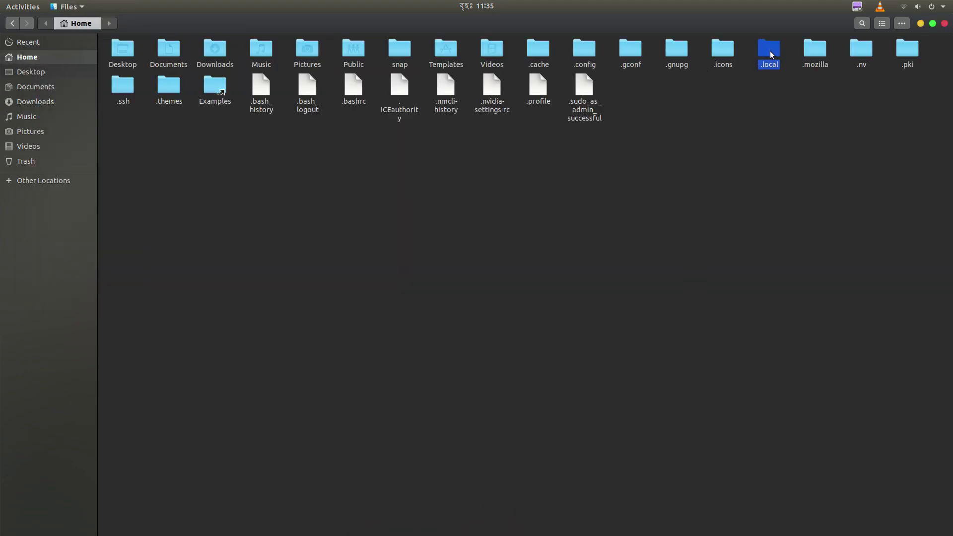
double_click(120, 48)
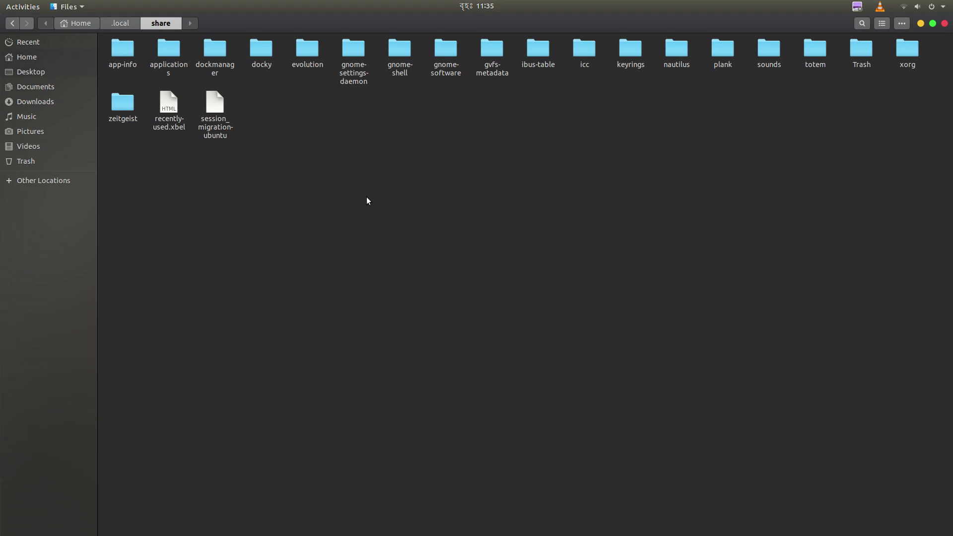
left_click(861, 23)
double_click(723, 63)
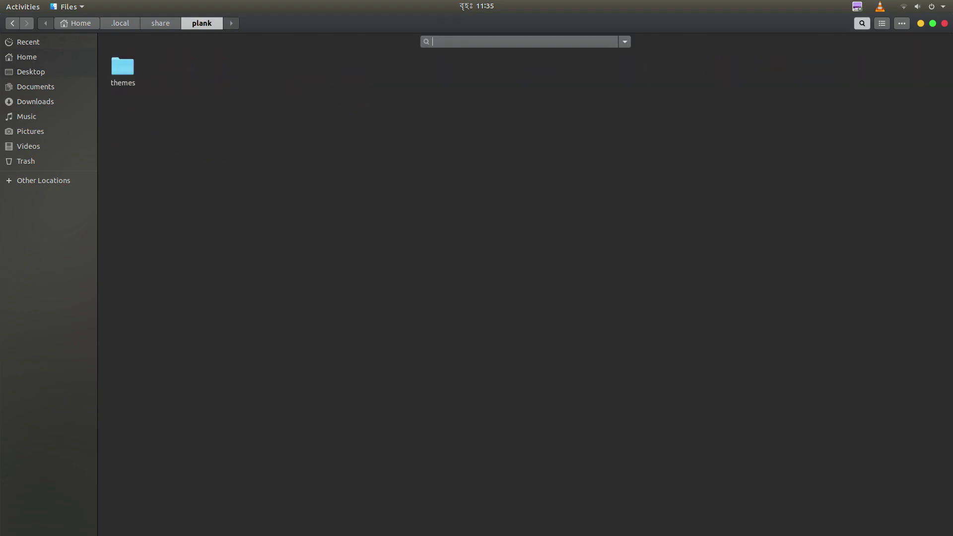
double_click(126, 61)
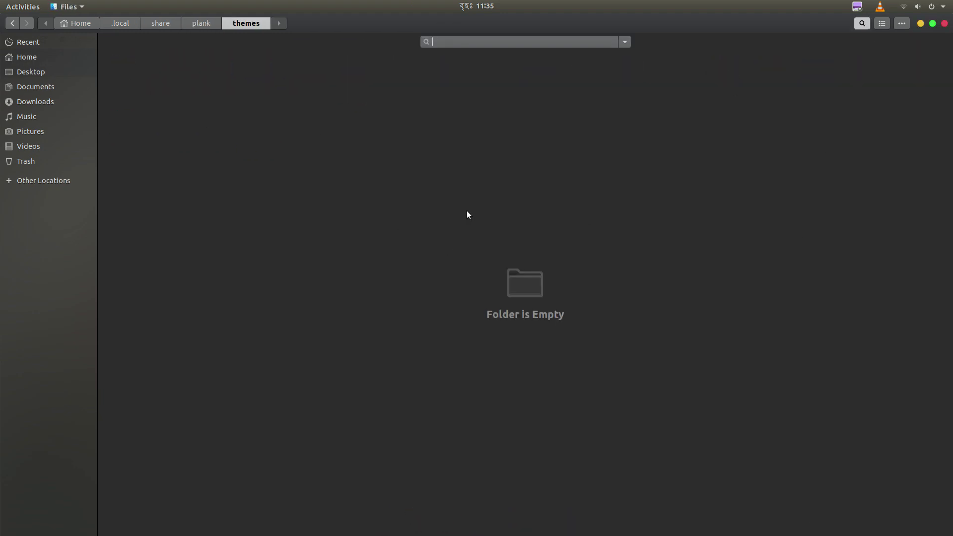
key("ctrl+v")
left_click(211, 183)
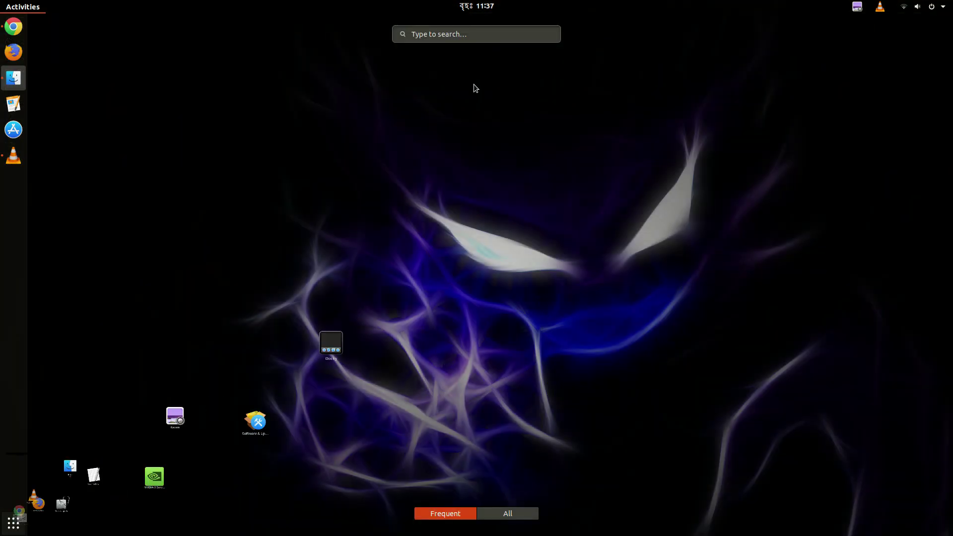
- Install Plank Preferences from Ubuntu Software, authorising with the account password, and dismiss the lightdm config window
type("pl")
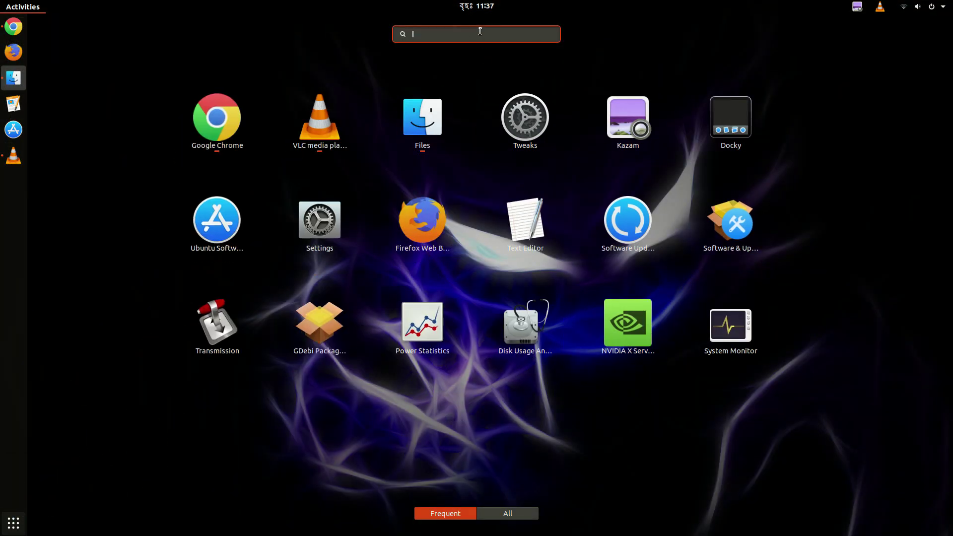
type("ank")
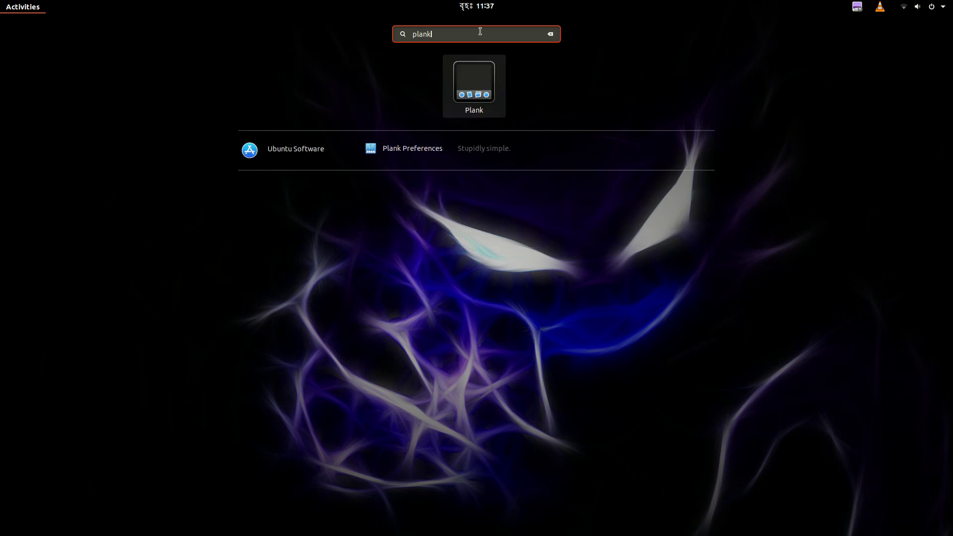
left_click(418, 151)
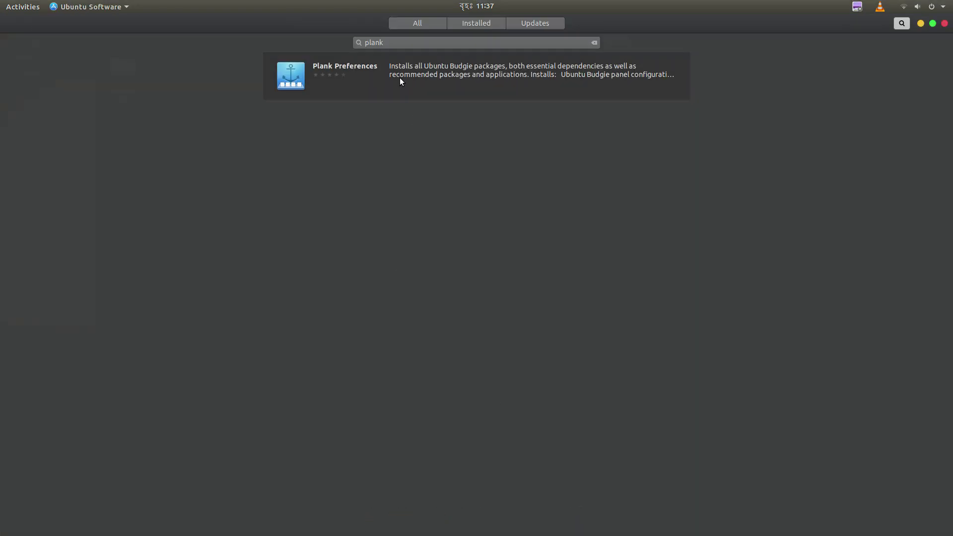
left_click(401, 79)
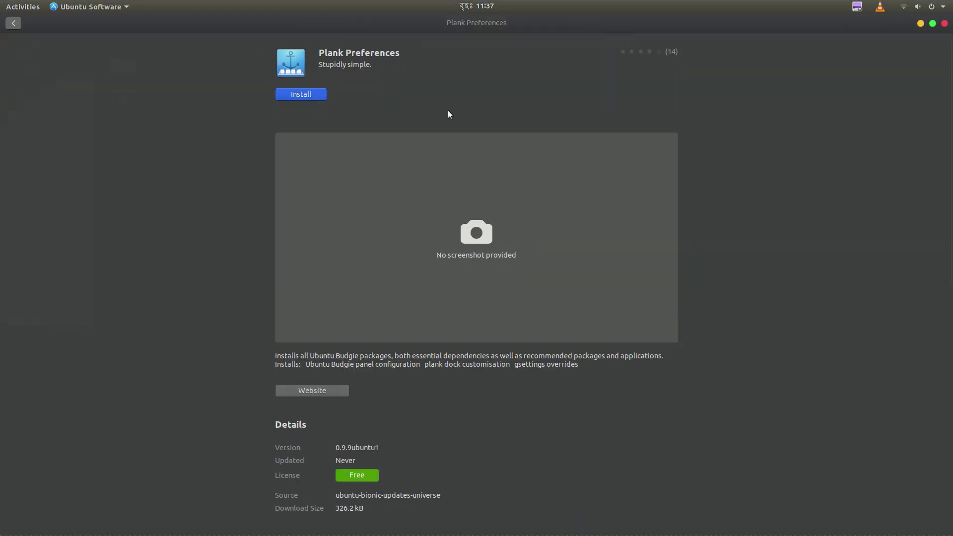
left_click(300, 93)
type("****")
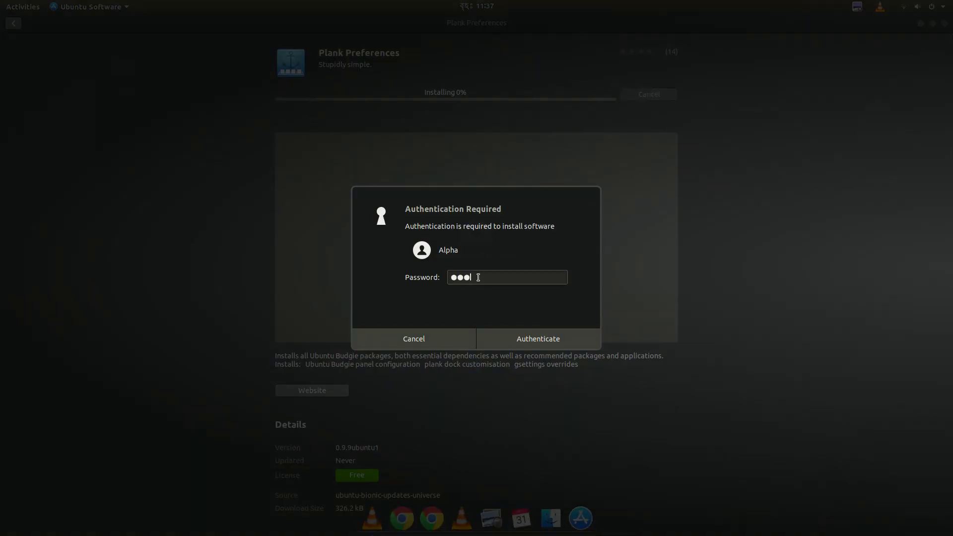
key("Return")
left_click_drag(913, 184, 598, 184)
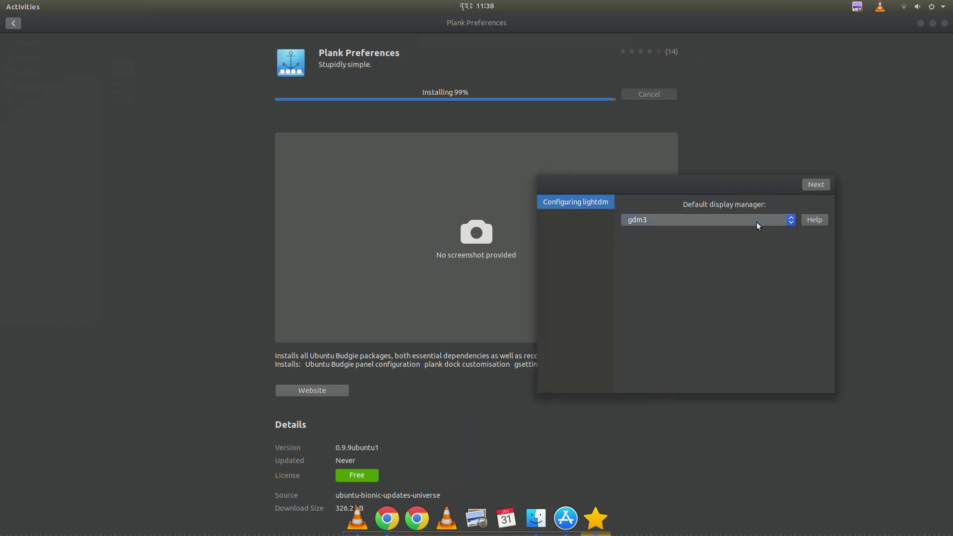
left_click(815, 185)
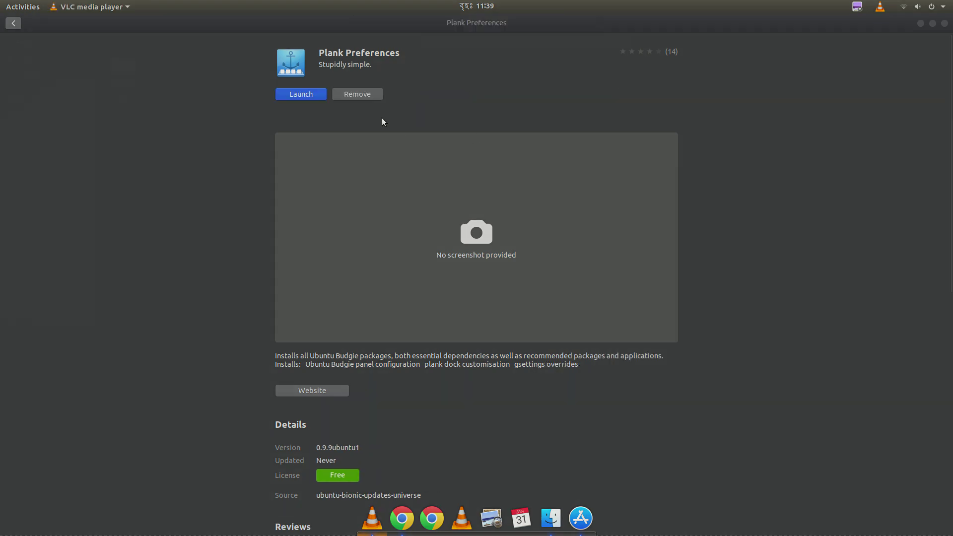
- Launch Plank Preferences and apply the macOS Mojave Night dock theme
left_click(300, 96)
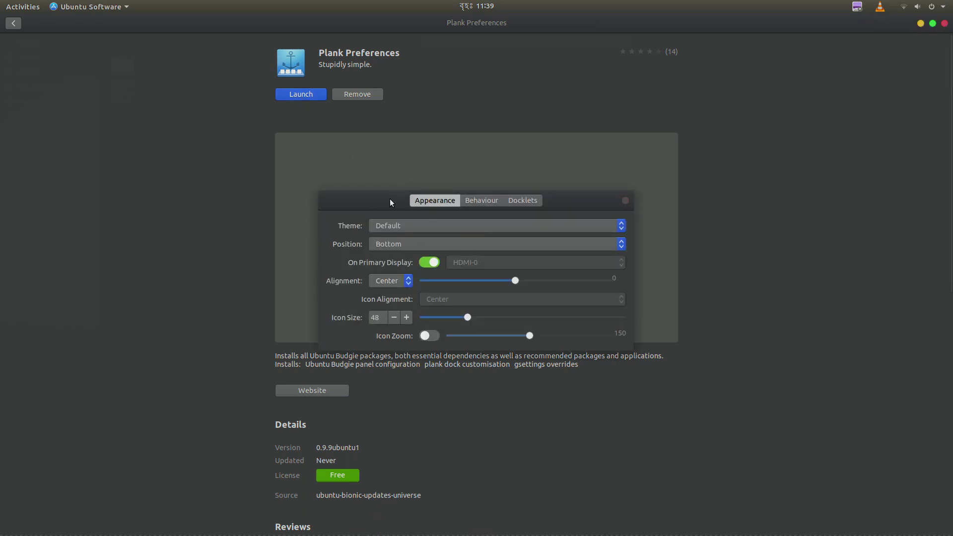
left_click_drag(390, 201, 352, 173)
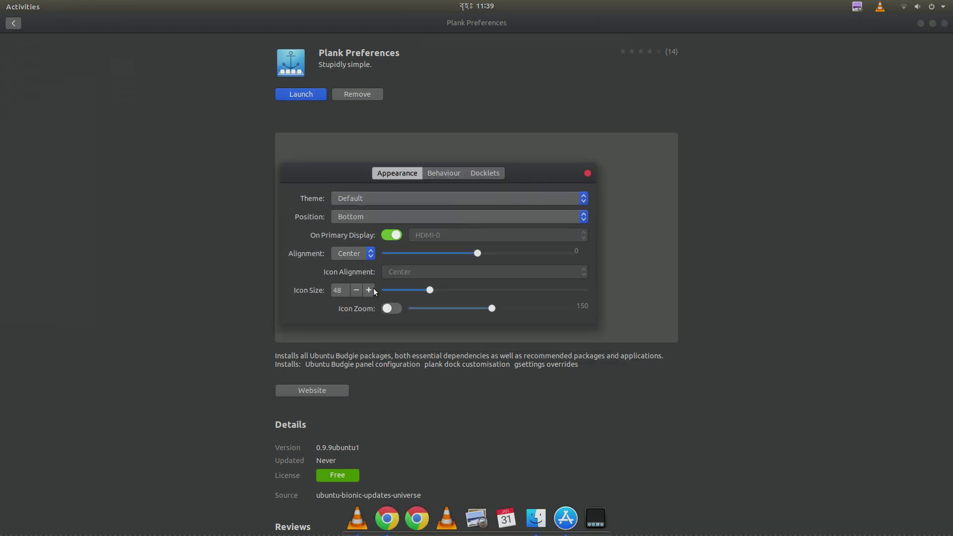
left_click(395, 200)
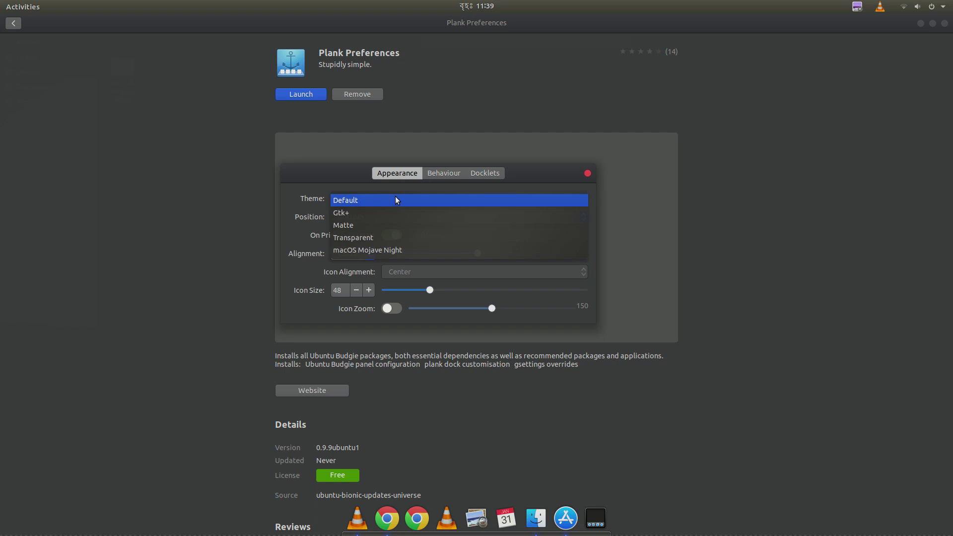
left_click(362, 253)
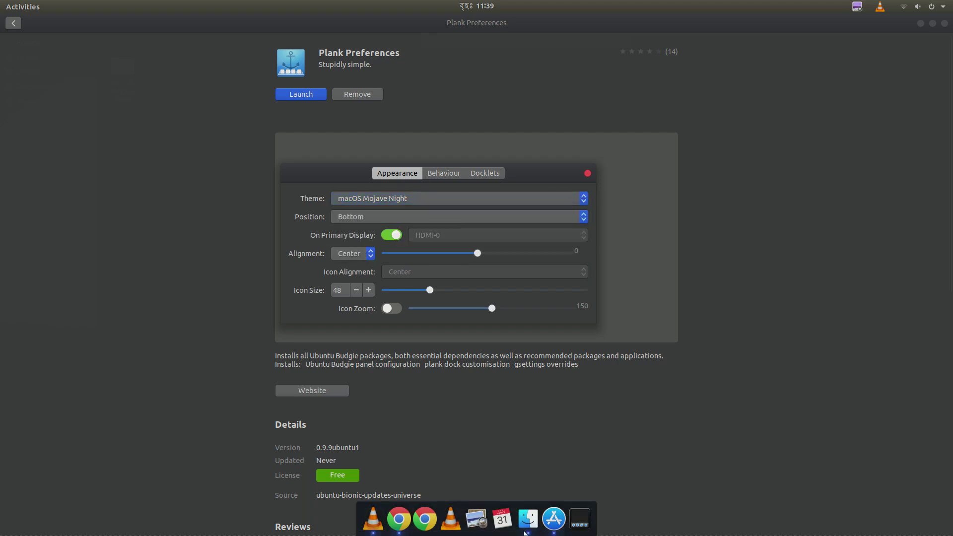
- Keep the dock at the bottom, on the primary display, centred, with a slight offset
left_click(361, 221)
left_click(364, 218)
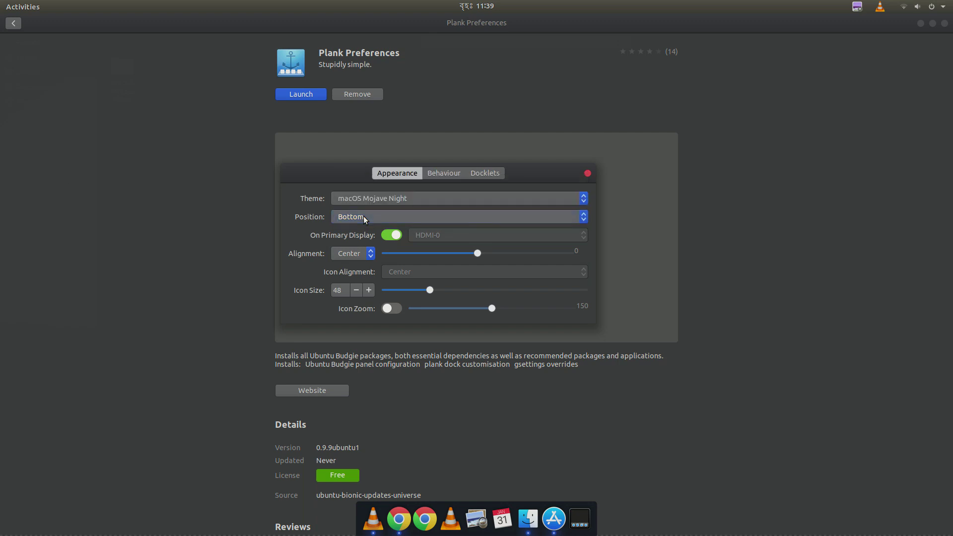
left_click(388, 236)
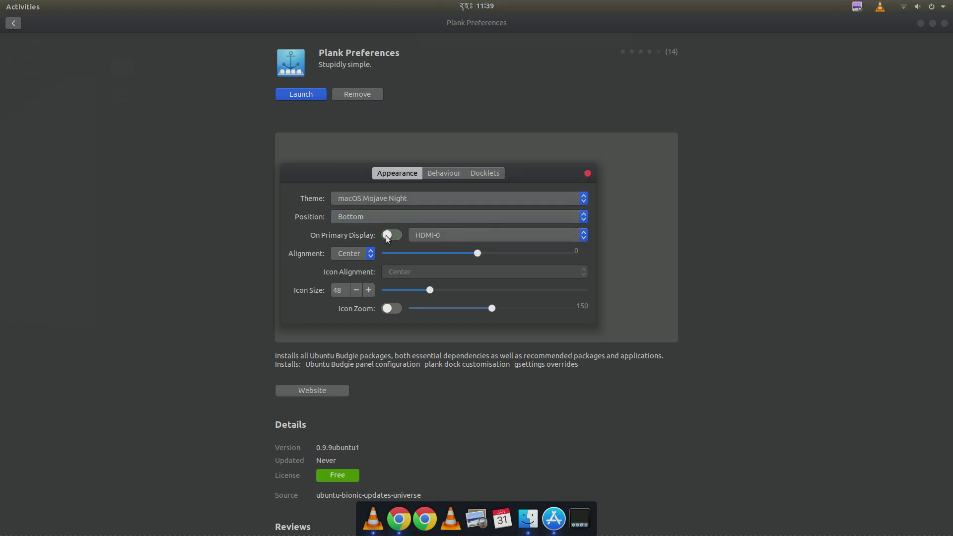
left_click(394, 235)
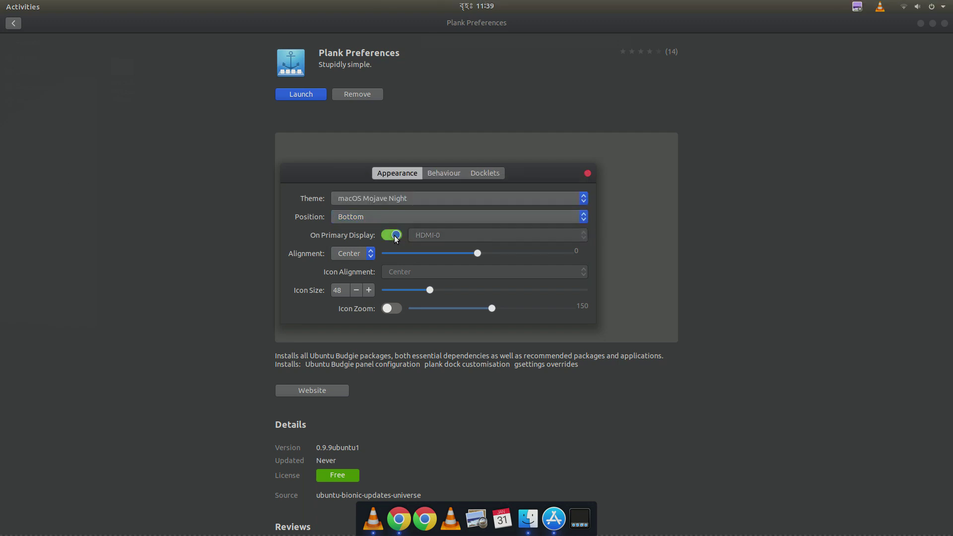
left_click(374, 260)
left_click(375, 260)
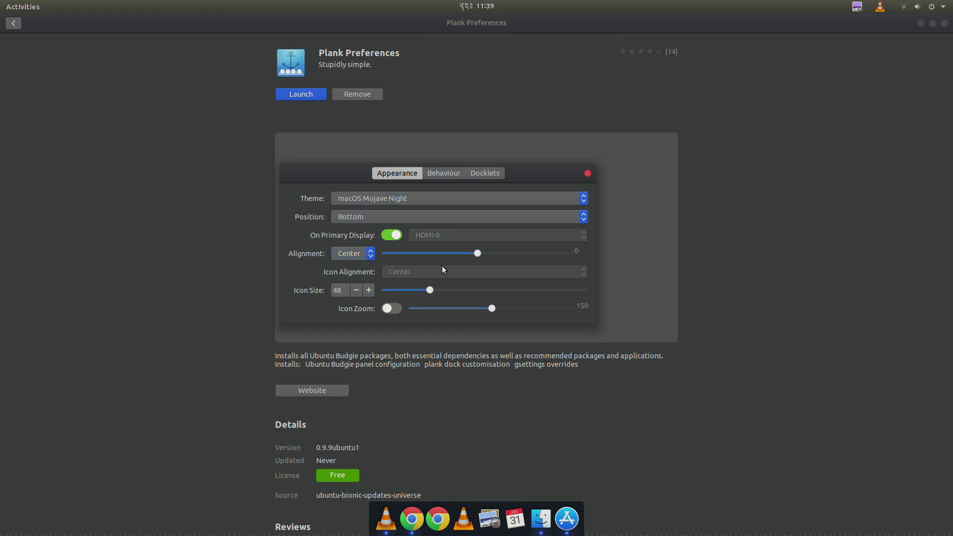
mouse_move(475, 257)
left_mouse_down()
mouse_move(517, 256)
mouse_move(477, 258)
left_mouse_up()
- Set dock icon size to 50 and enable icon zoom at 190
left_click(356, 292)
left_click(366, 292)
left_click(369, 290)
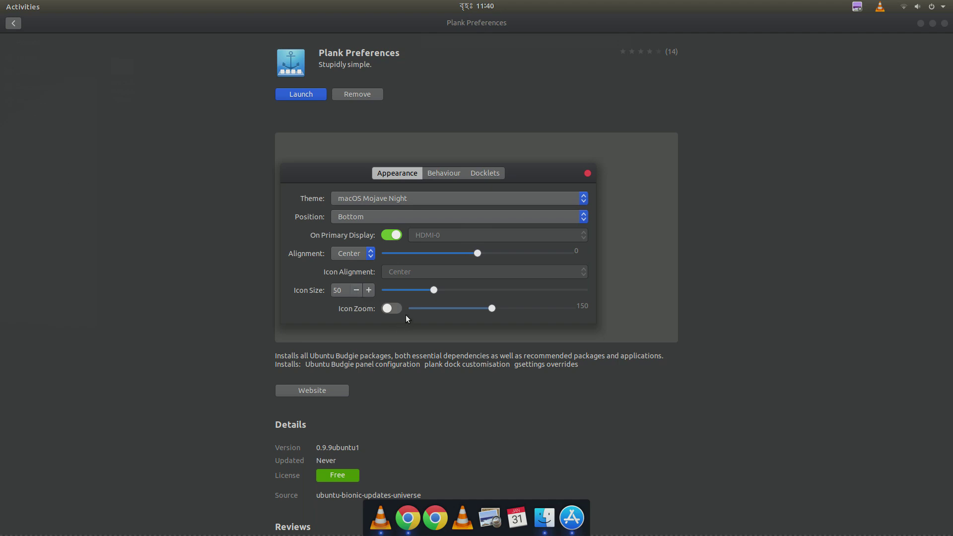
left_click(392, 308)
left_click_drag(492, 308, 575, 308)
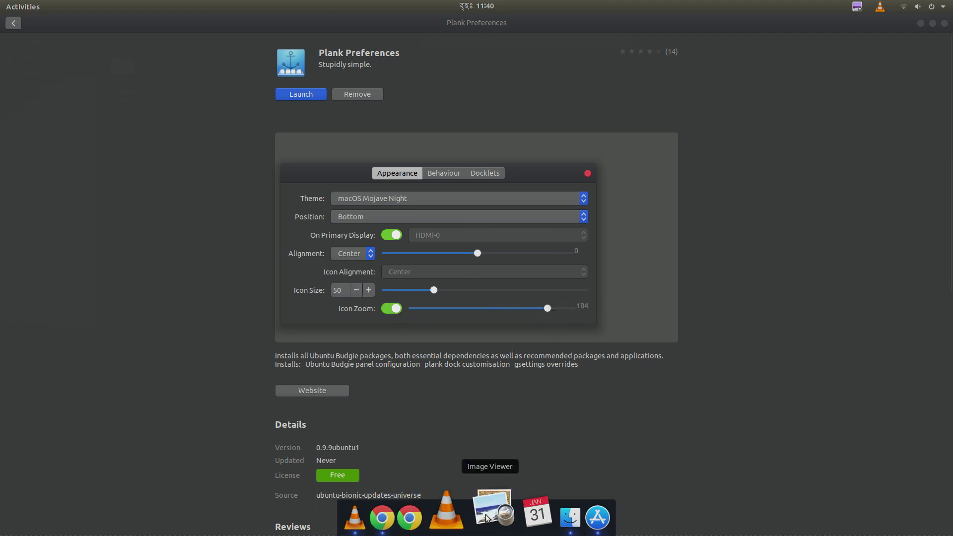
key("Left")
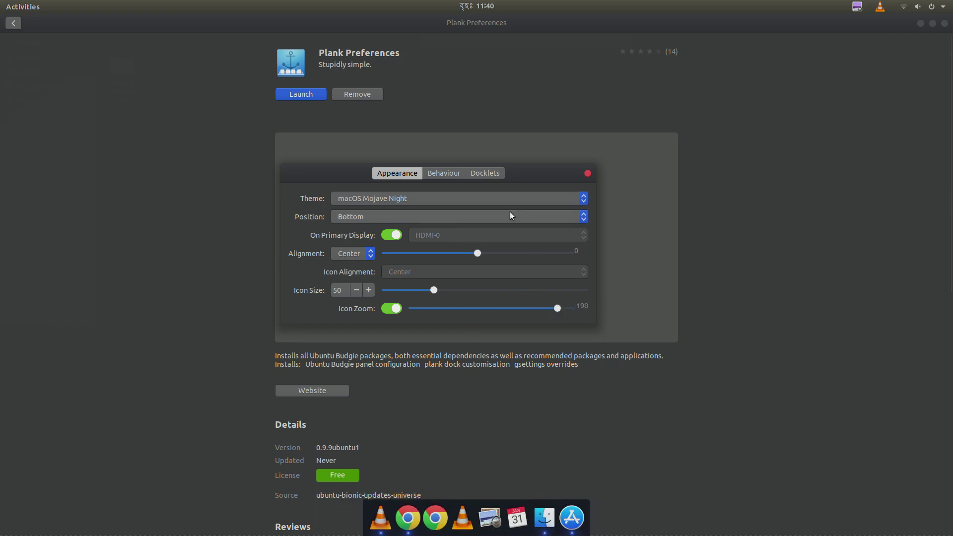
- Set dock hiding to Intellihide, test it against the store window, and browse the docklets
left_click(440, 176)
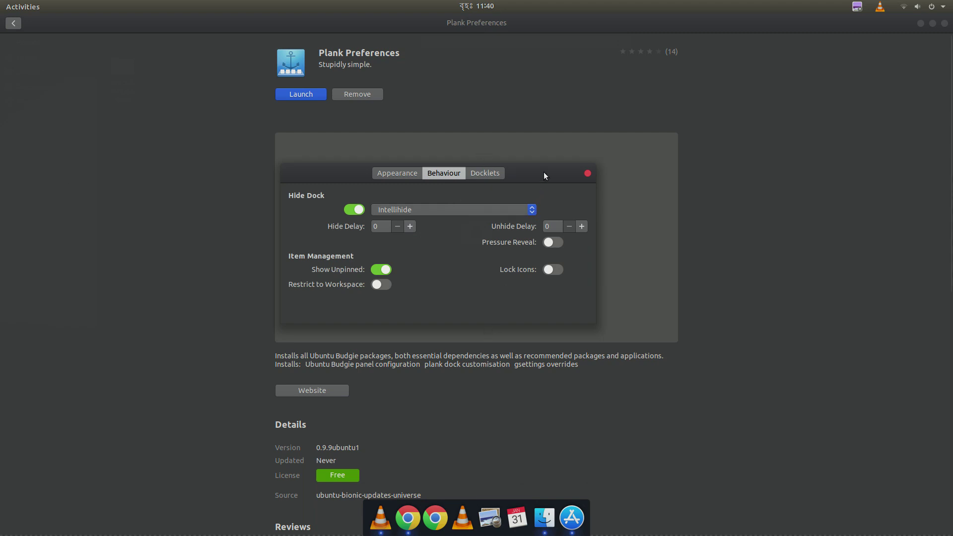
left_click_drag(544, 174, 576, 214)
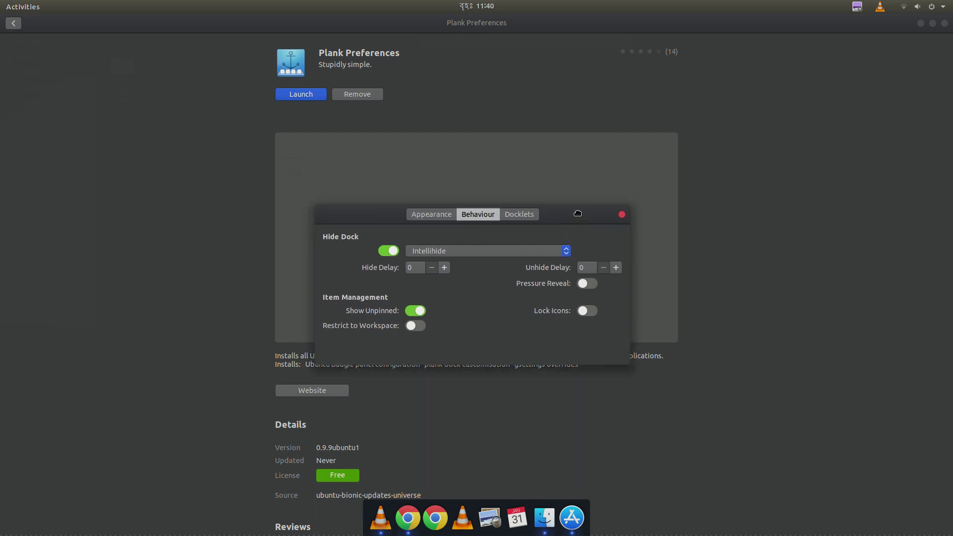
left_click(521, 251)
left_click(454, 251)
left_click(787, 23)
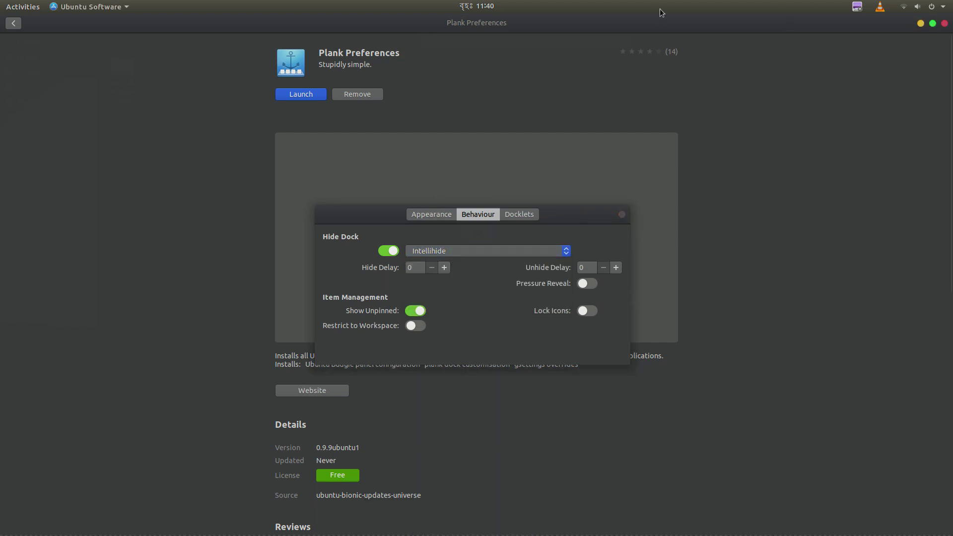
left_click(554, 223)
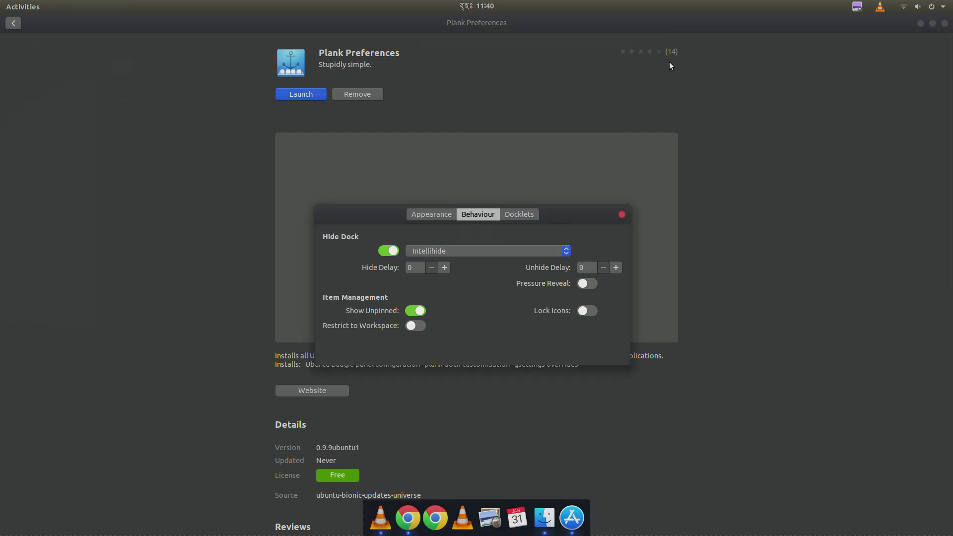
left_click(668, 31)
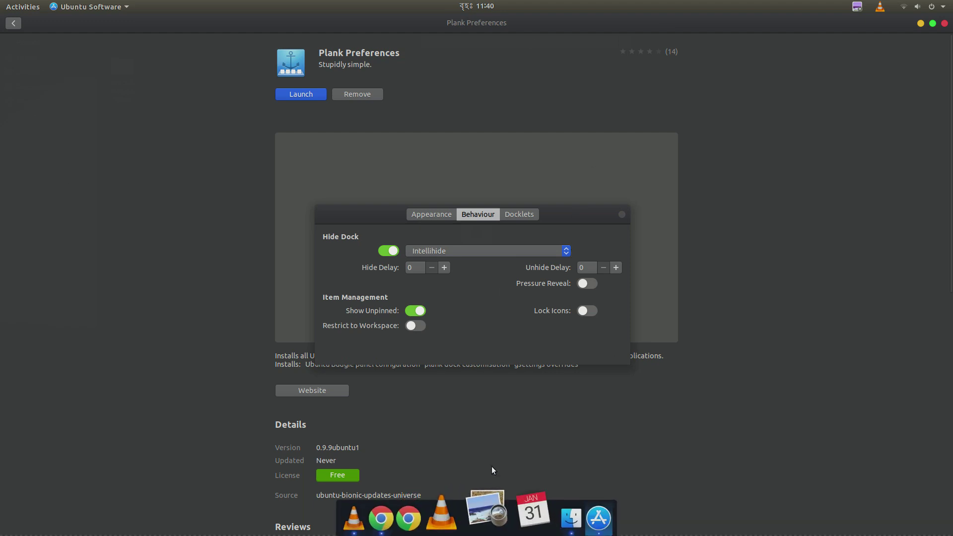
left_click(528, 214)
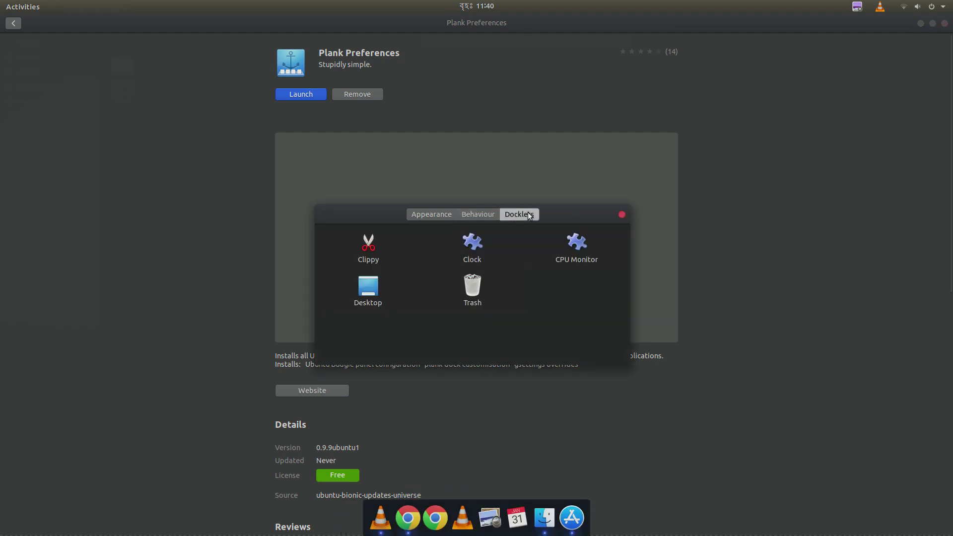
left_click(478, 214)
left_click(422, 213)
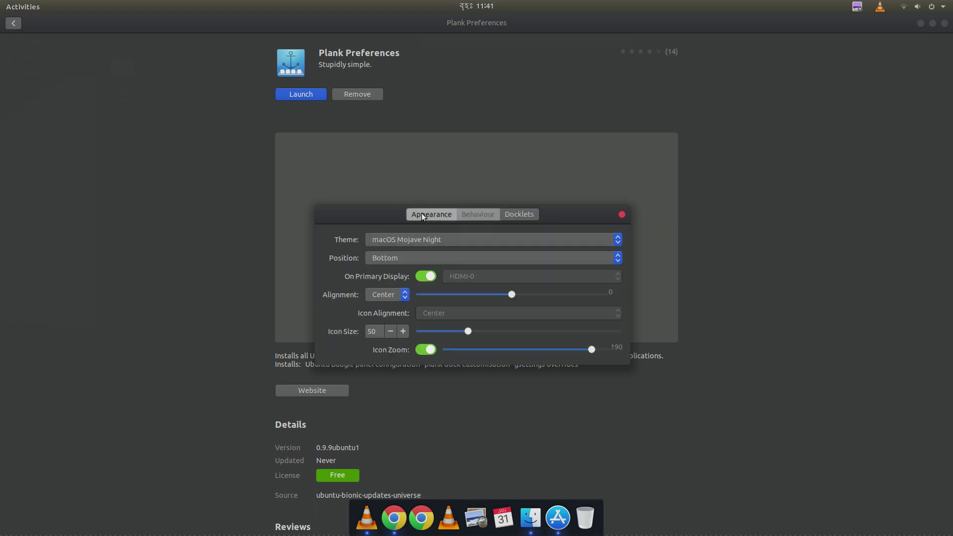
- Close Plank Preferences and remove the Image Viewer and calendar launchers from the dock
left_click(622, 214)
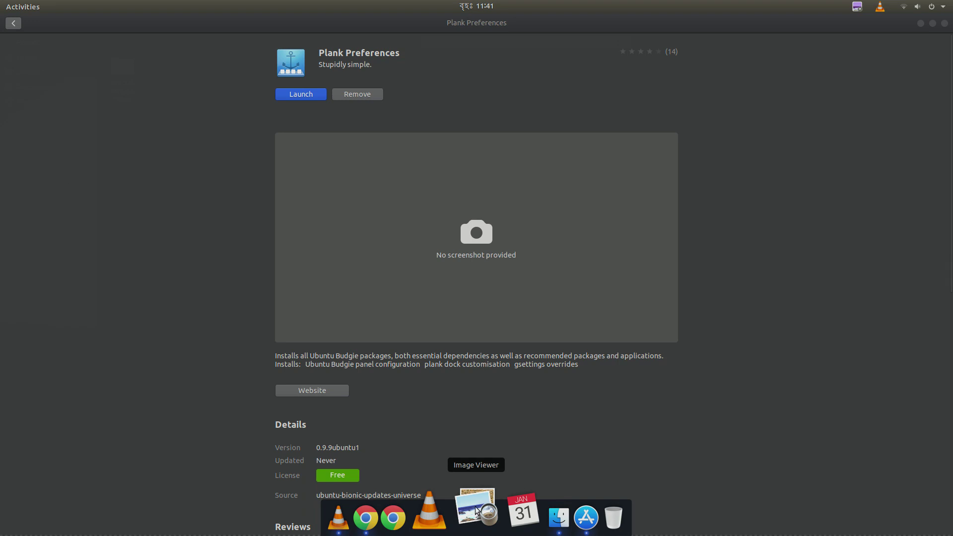
left_click_drag(476, 510, 489, 417)
left_click_drag(489, 511, 512, 428)
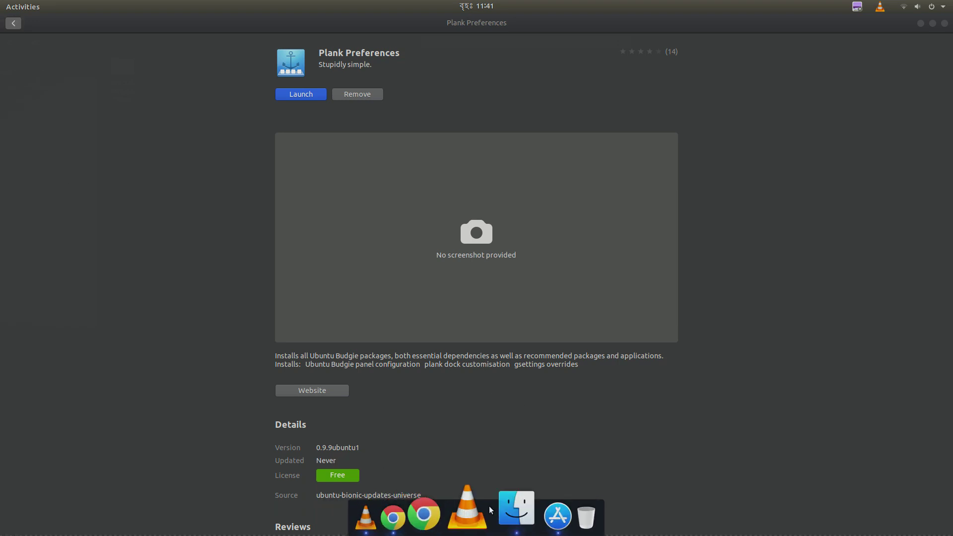
left_click(527, 509)
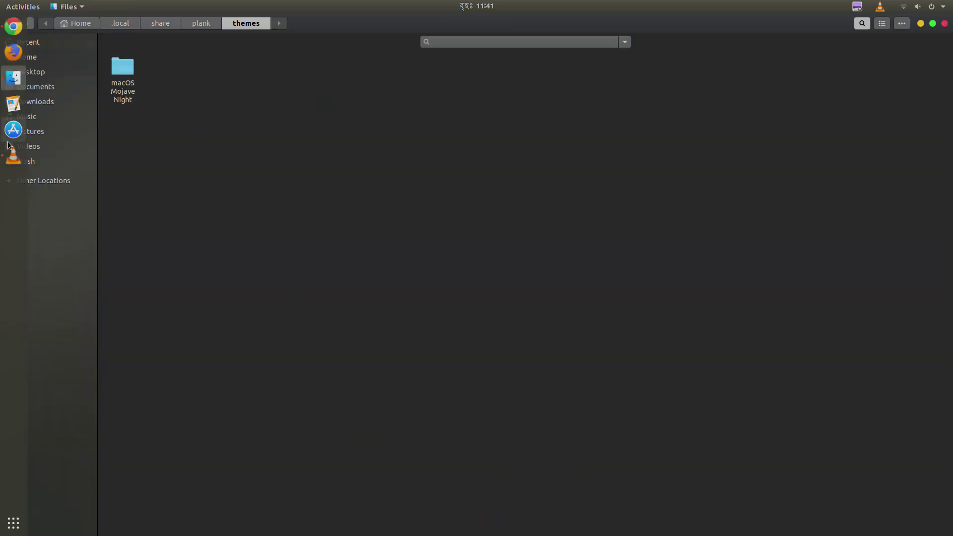
left_click(11, 133)
left_click_drag(551, 494, 529, 469)
- Close Ubuntu Software and the file manager window so the empty desktop and dock show
left_click(18, 140)
right_click(556, 509)
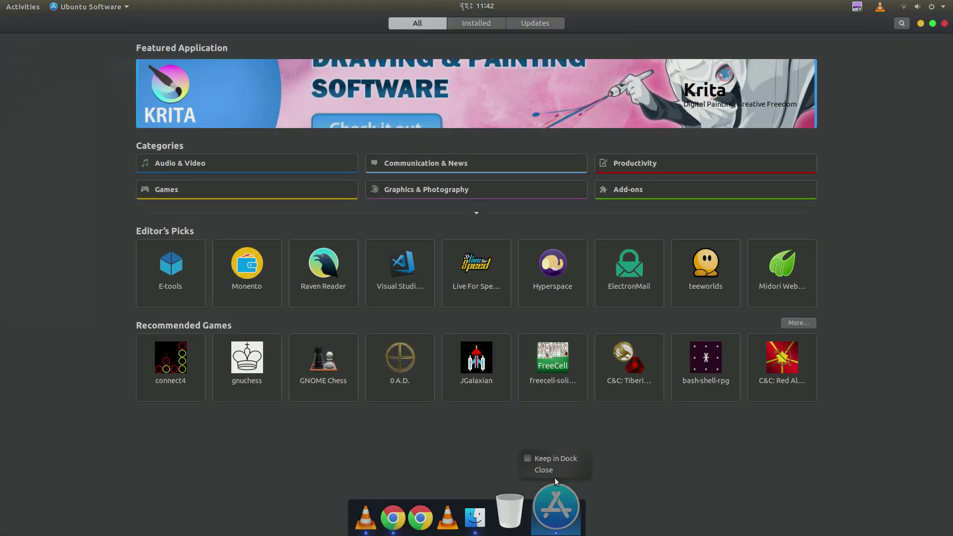
left_click(529, 459)
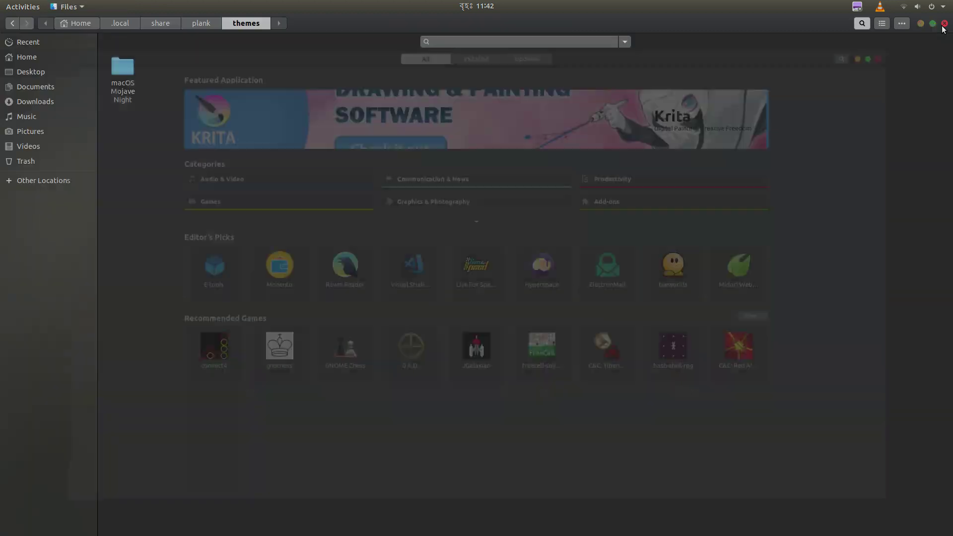
left_click(945, 23)
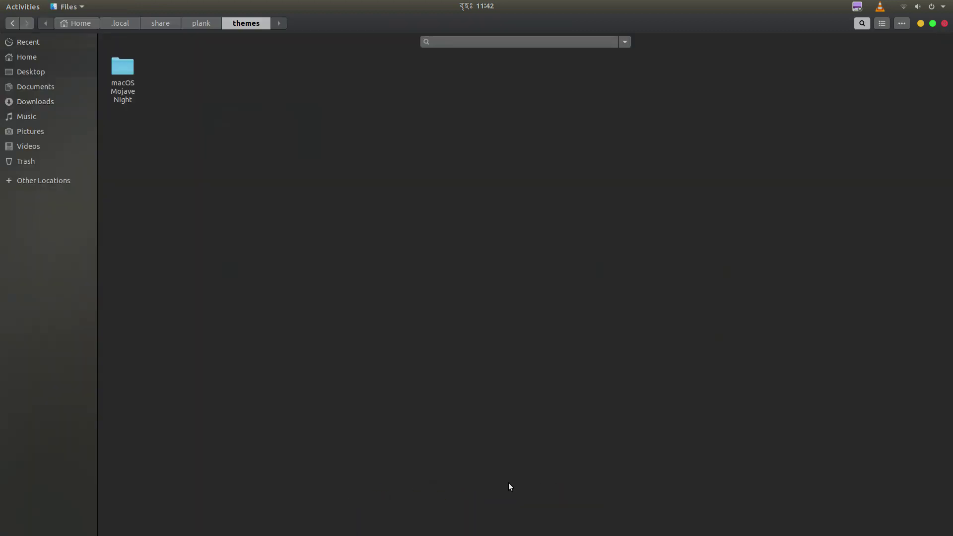
mouse_move(502, 532)
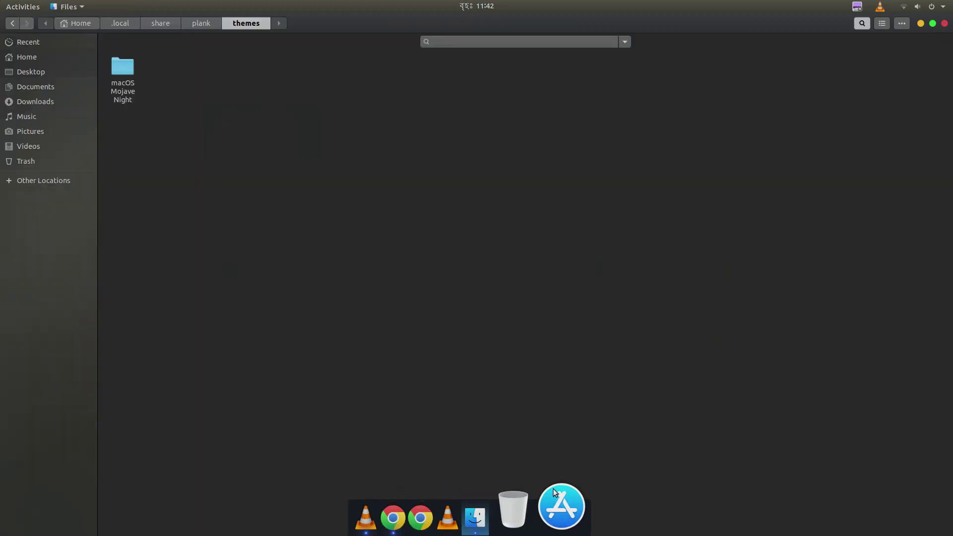
key("ctrl+w")
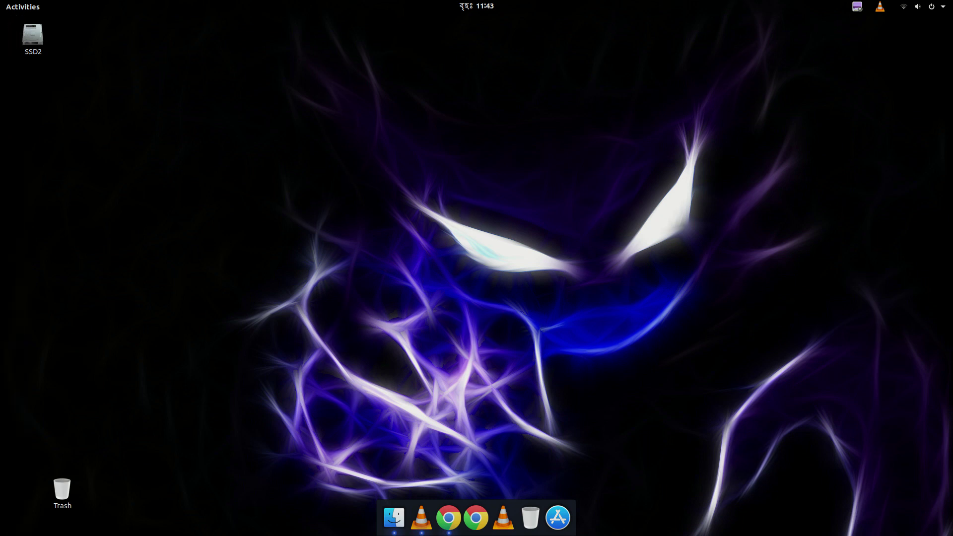
- Shrink the Ubuntu dock's icon size from 36 to 30 in Settings' Dock panel
left_click(948, 7)
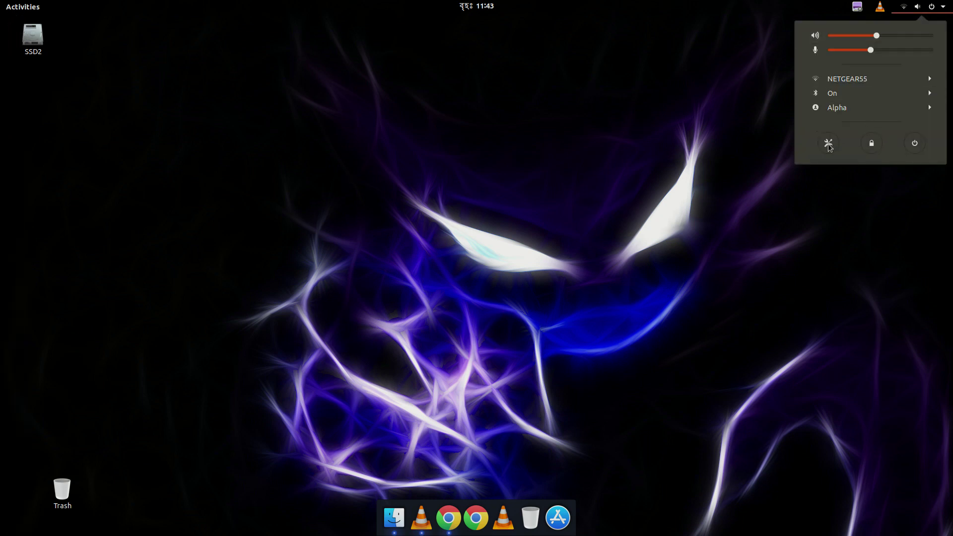
left_click(828, 144)
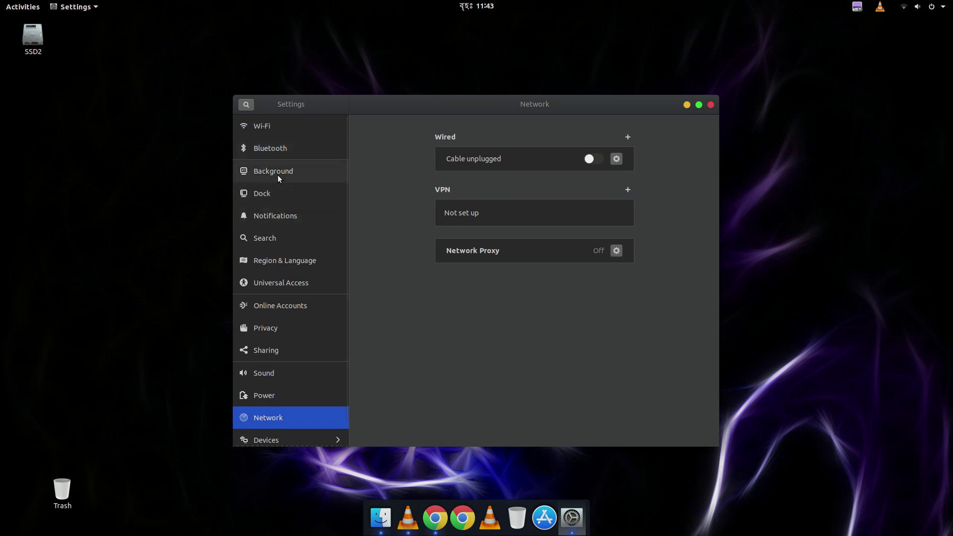
left_click(272, 193)
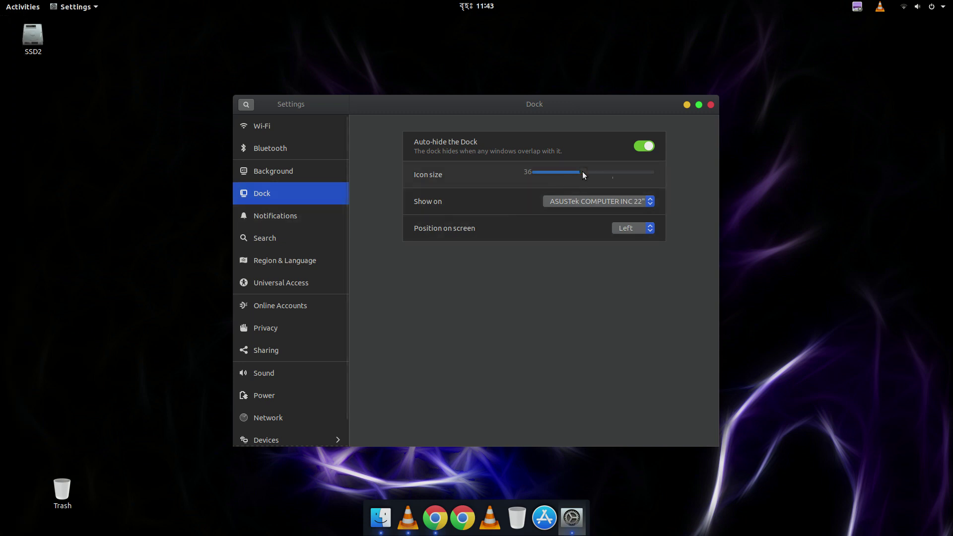
left_click_drag(575, 170, 572, 170)
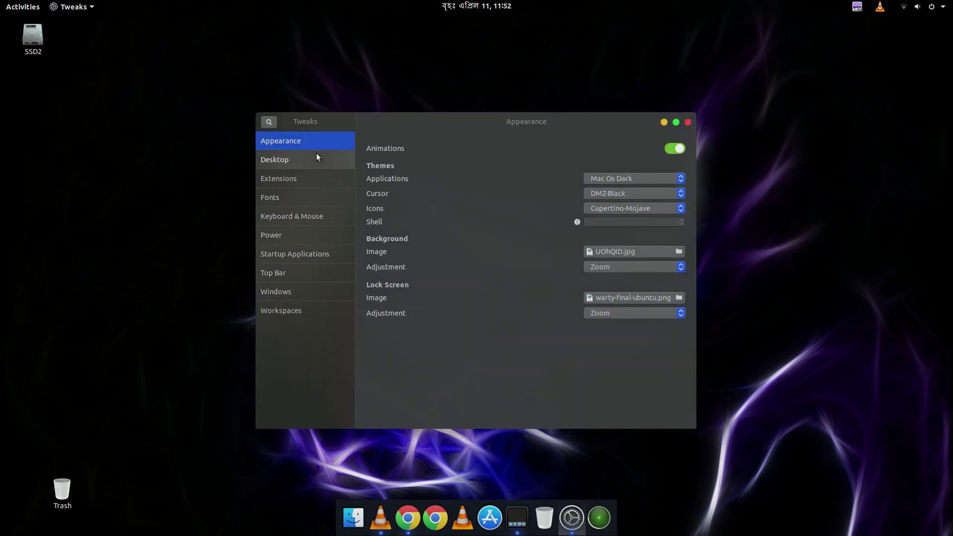
- Set Titlebar Buttons Placement to Left in Tweaks' Windows page, then minimise Tweaks to check
left_click(308, 297)
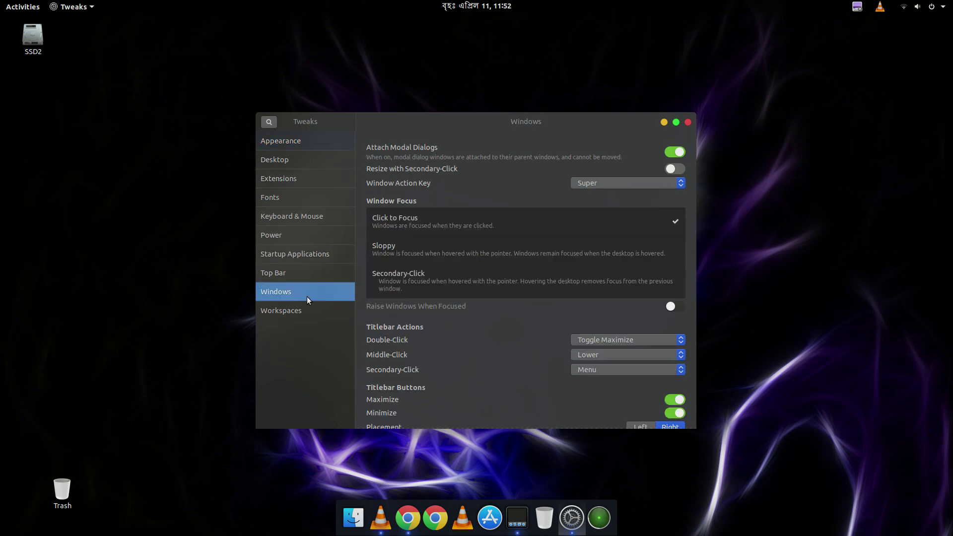
scroll(566, 368, "down", 1)
left_click(633, 412)
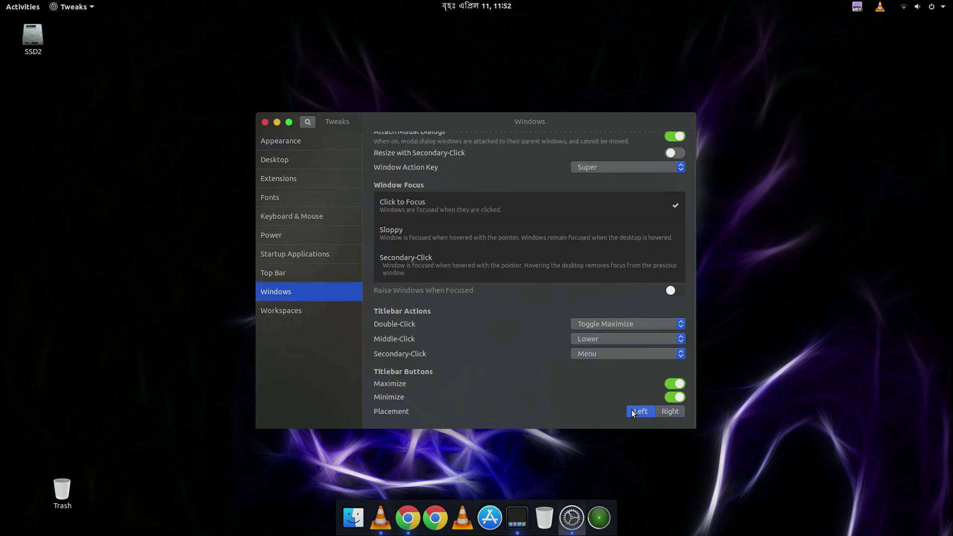
left_click(277, 122)
left_click(571, 519)
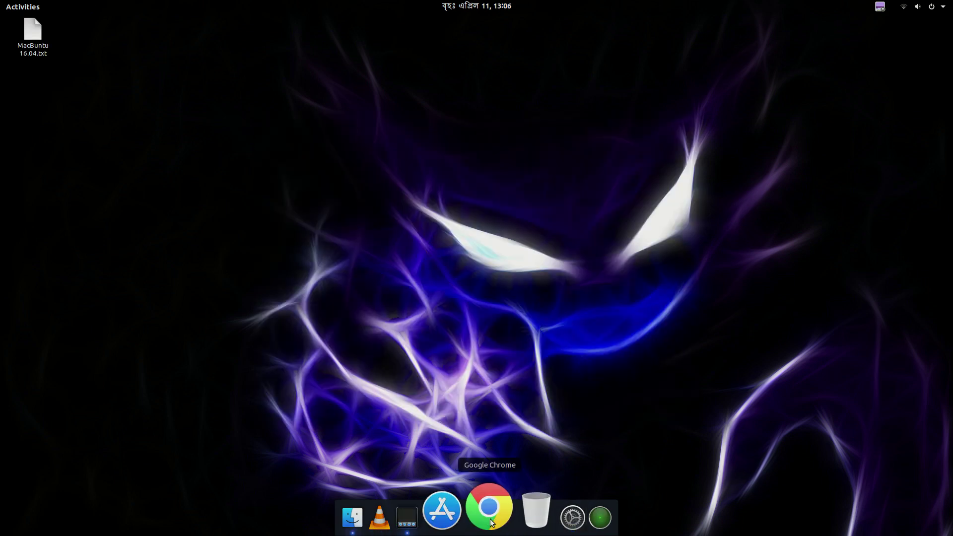
- Search Google Images for 'mac os mojave wallpaper' and open the 9to5Mac source article
left_click(489, 516)
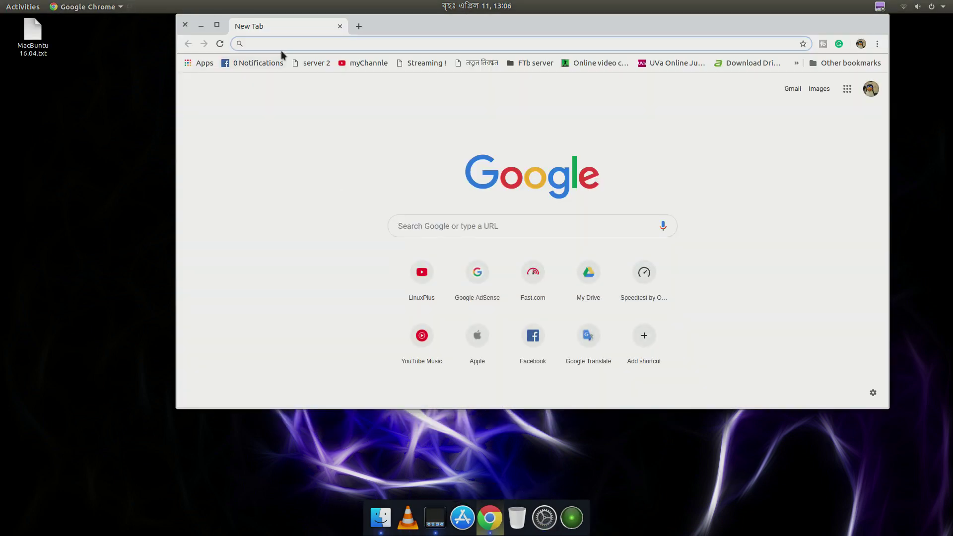
type("mac os mo")
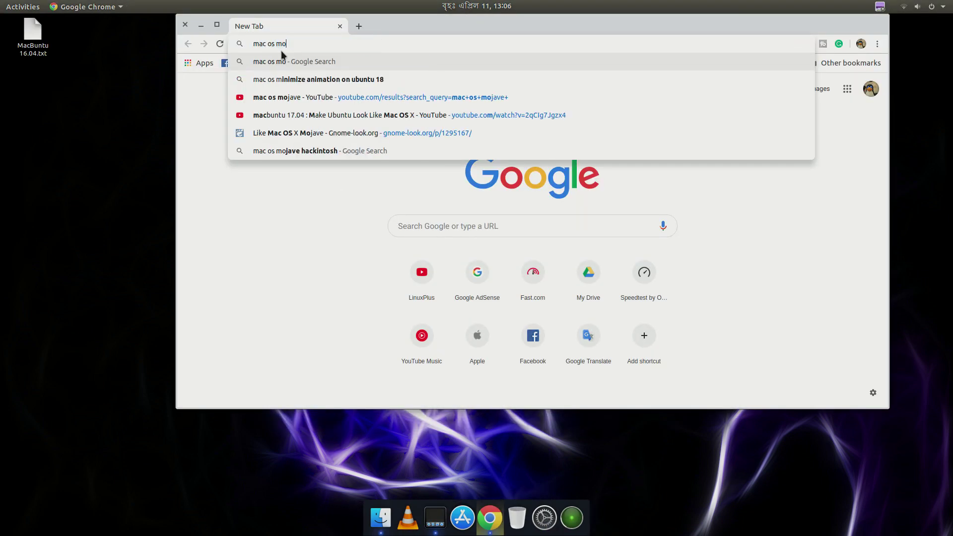
type("jave wal")
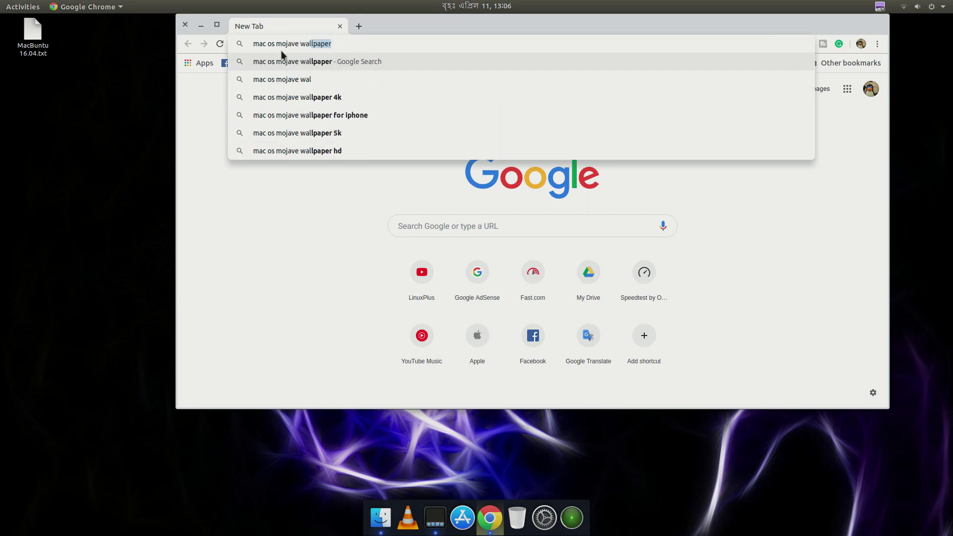
key("Return")
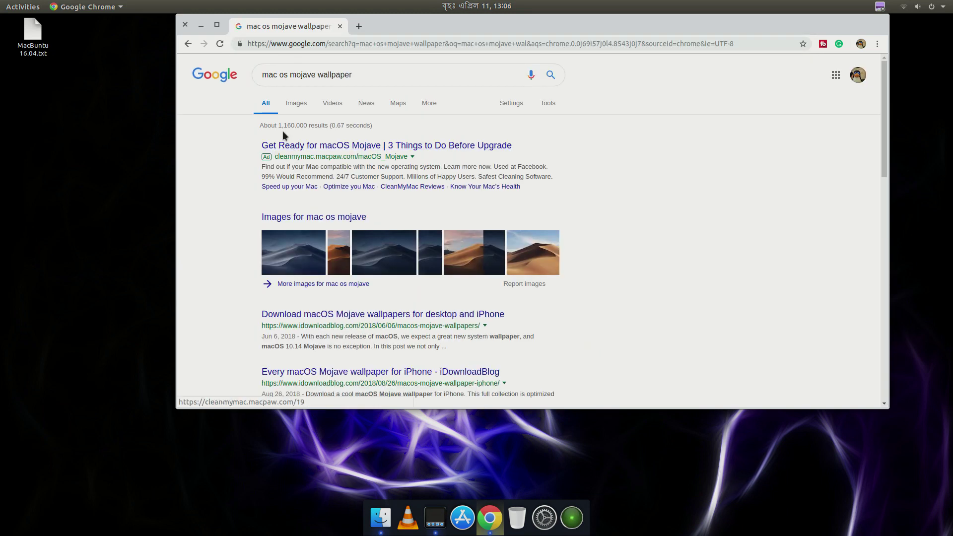
left_click(295, 101)
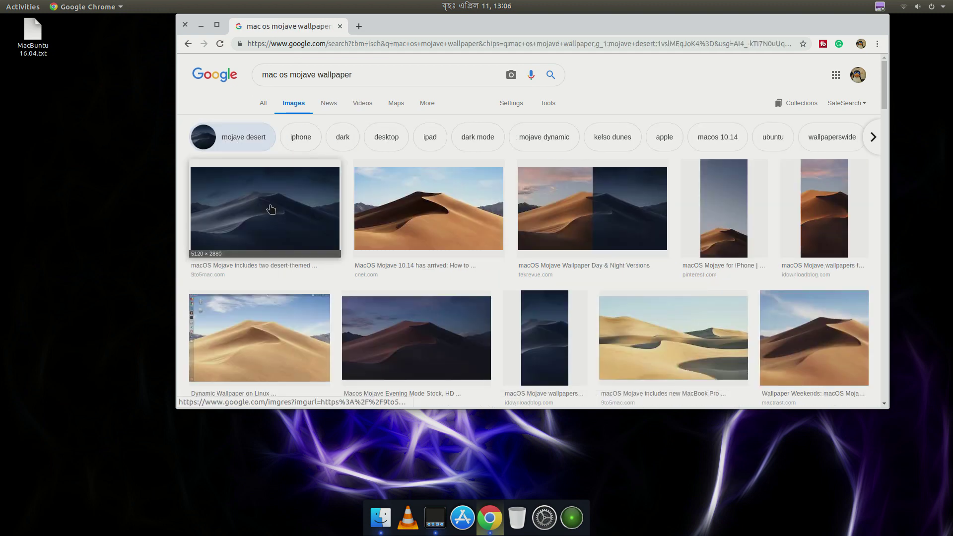
left_click(271, 209)
left_click(659, 208)
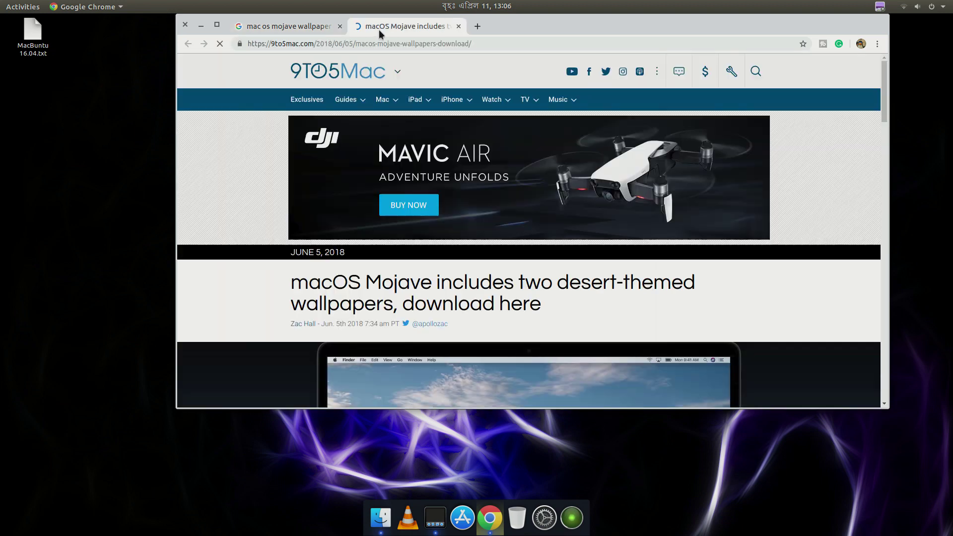
- Save the Mojave Night image as mojave-night.jpg on the Desktop
scroll(469, 267, "down", 10)
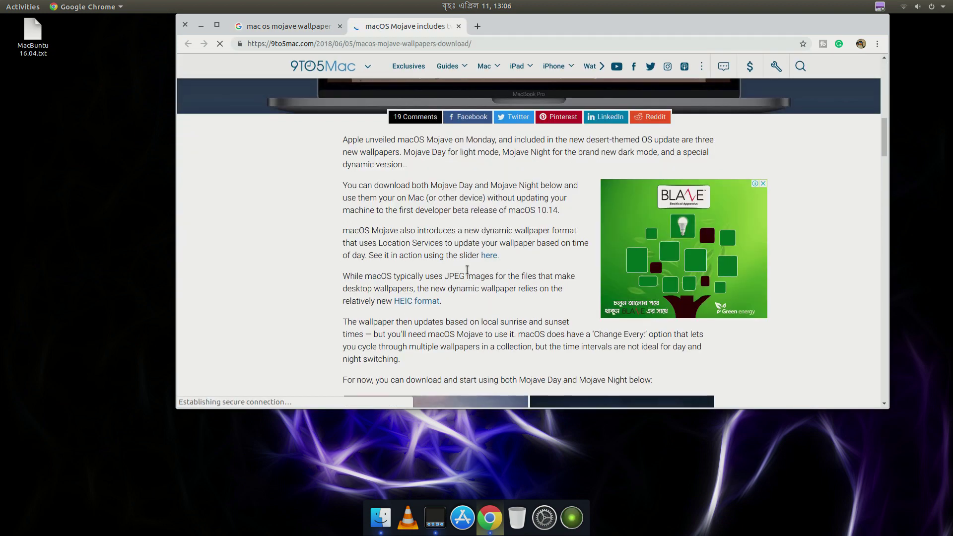
scroll(467, 269, "down", 5)
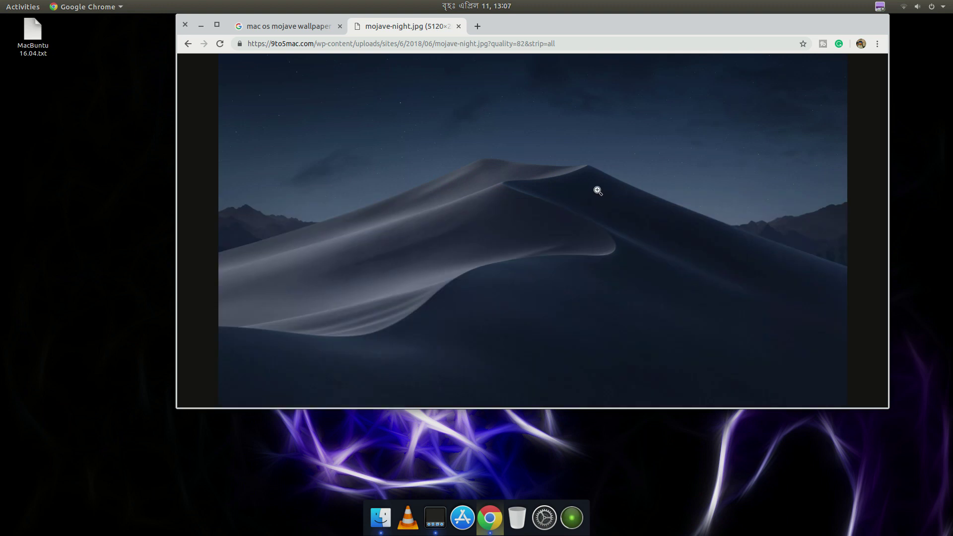
right_click(597, 189)
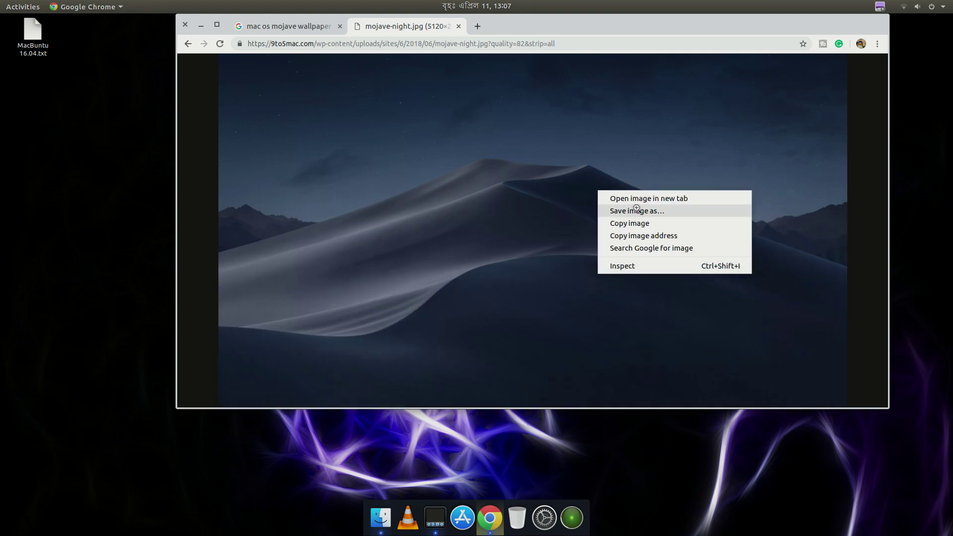
left_click(636, 211)
left_click(258, 58)
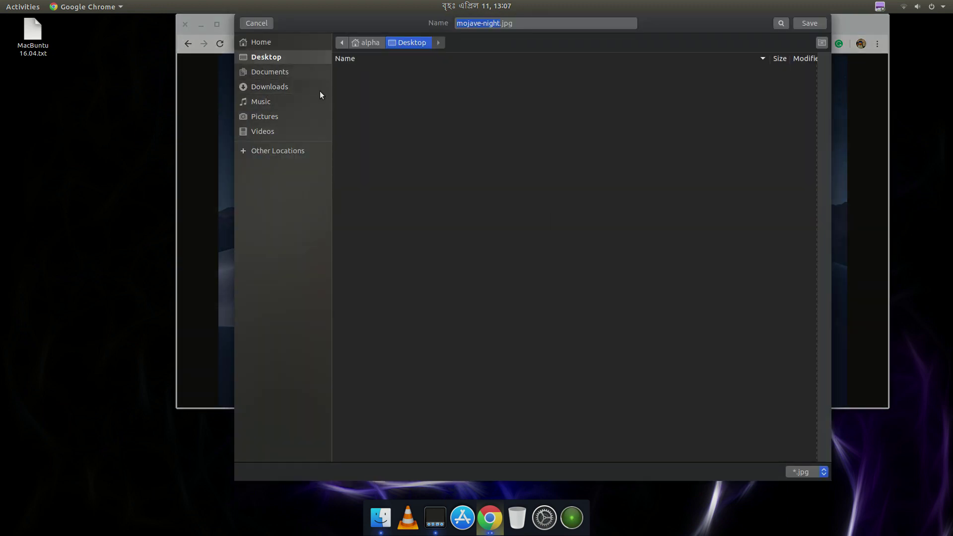
left_click(807, 23)
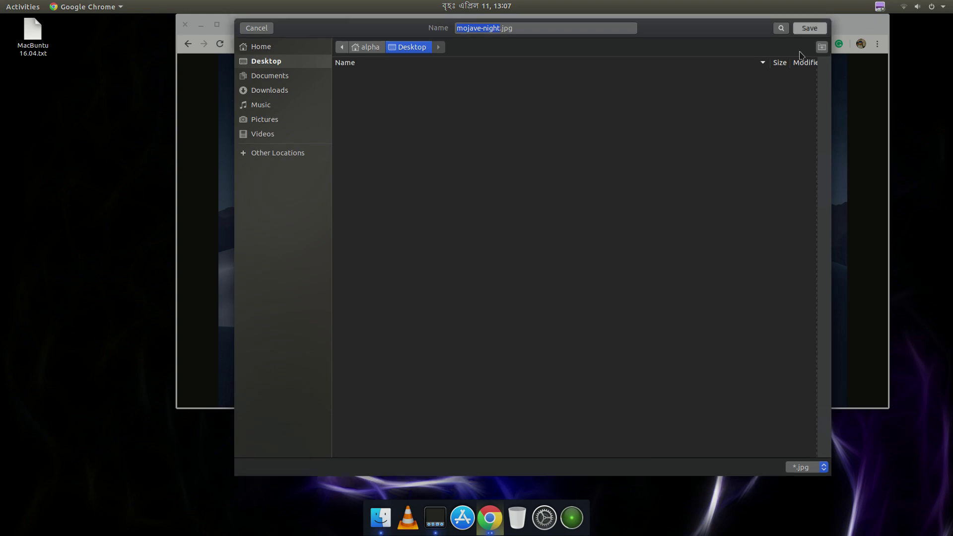
- Set mojave-night.jpg as the wallpaper, close Chrome, and drag the file to the Trash
right_click(36, 82)
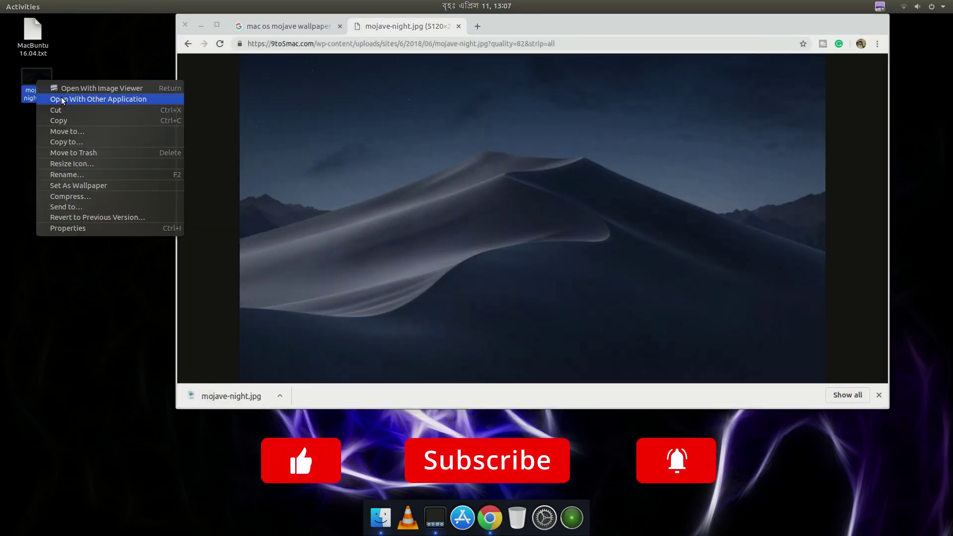
left_click(185, 24)
left_click(185, 25)
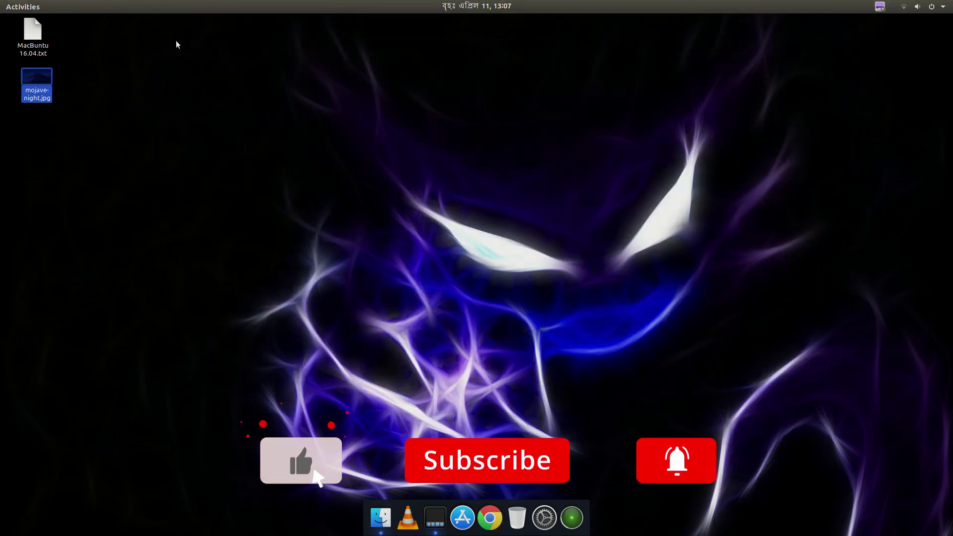
right_click(35, 76)
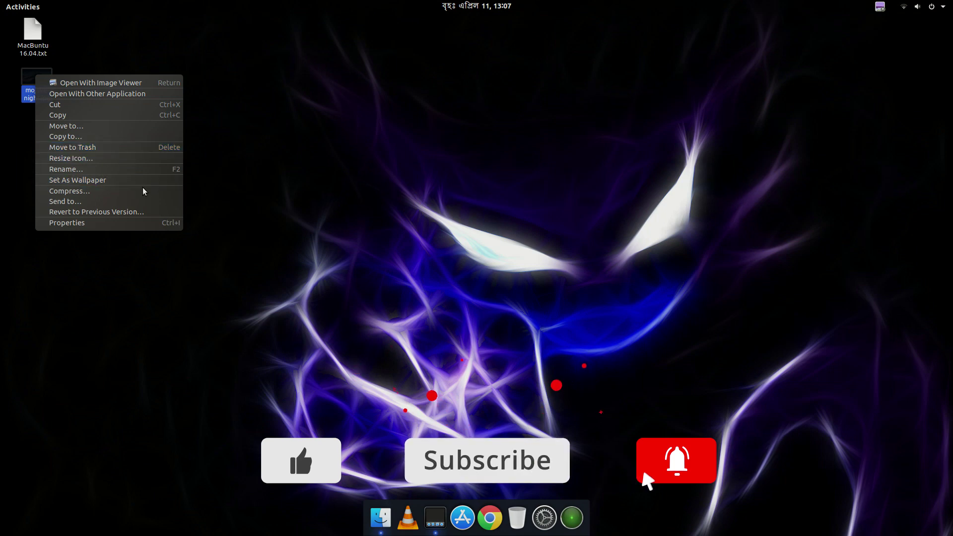
left_click(127, 180)
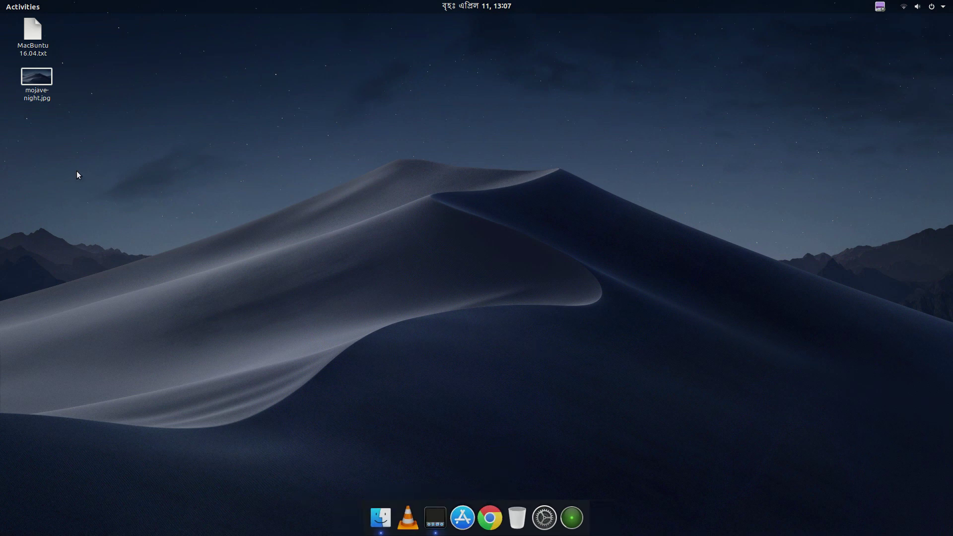
left_click_drag(517, 487, 517, 510)
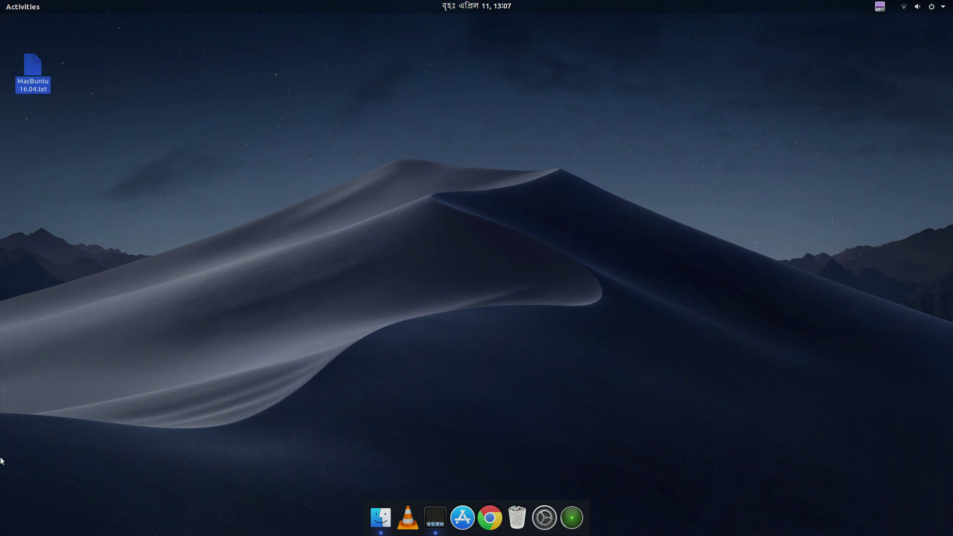
left_click(12, 525)
key("Escape")
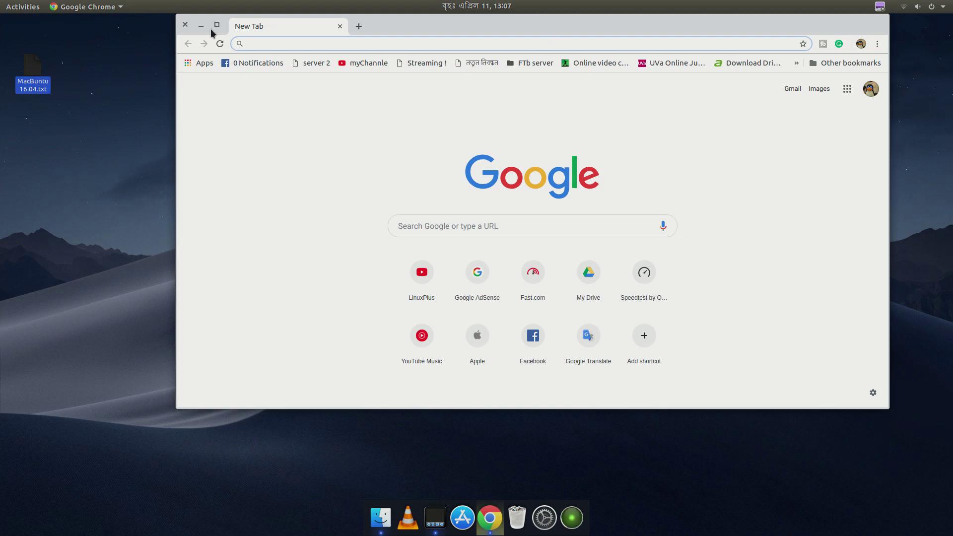
left_click(201, 26)
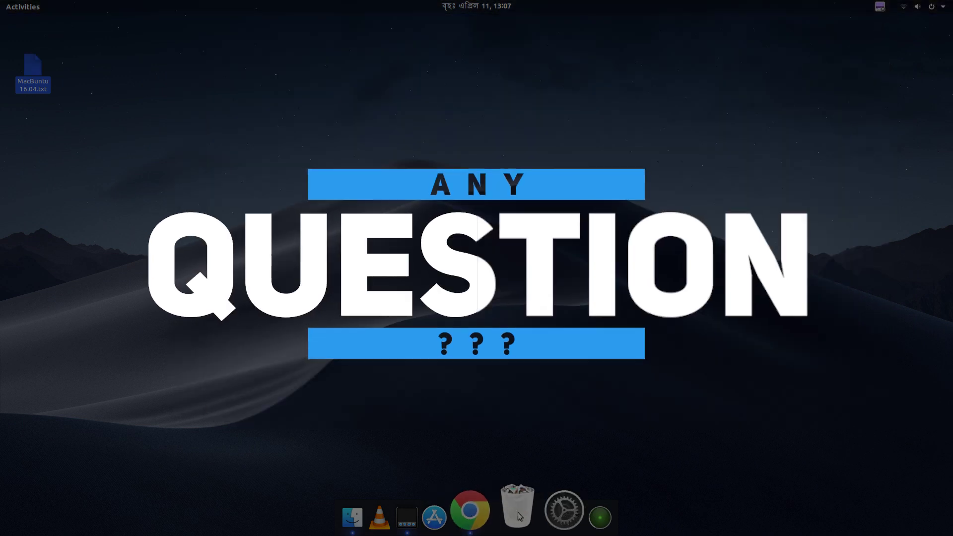
right_click(520, 517)
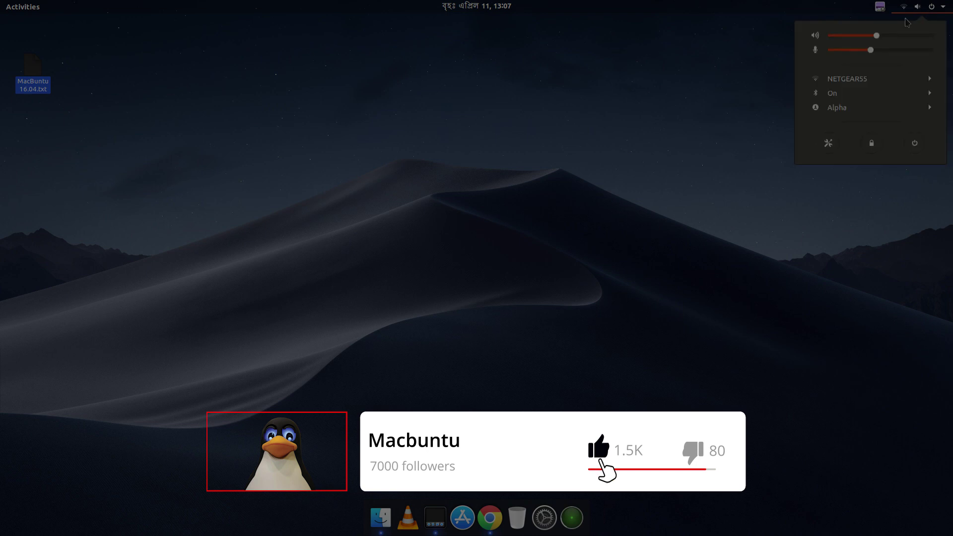
left_click(597, 224)
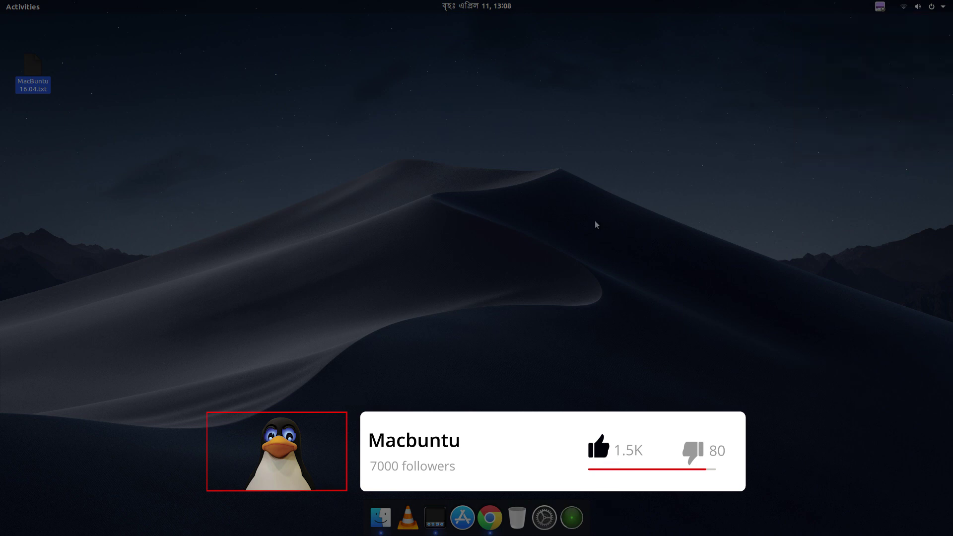